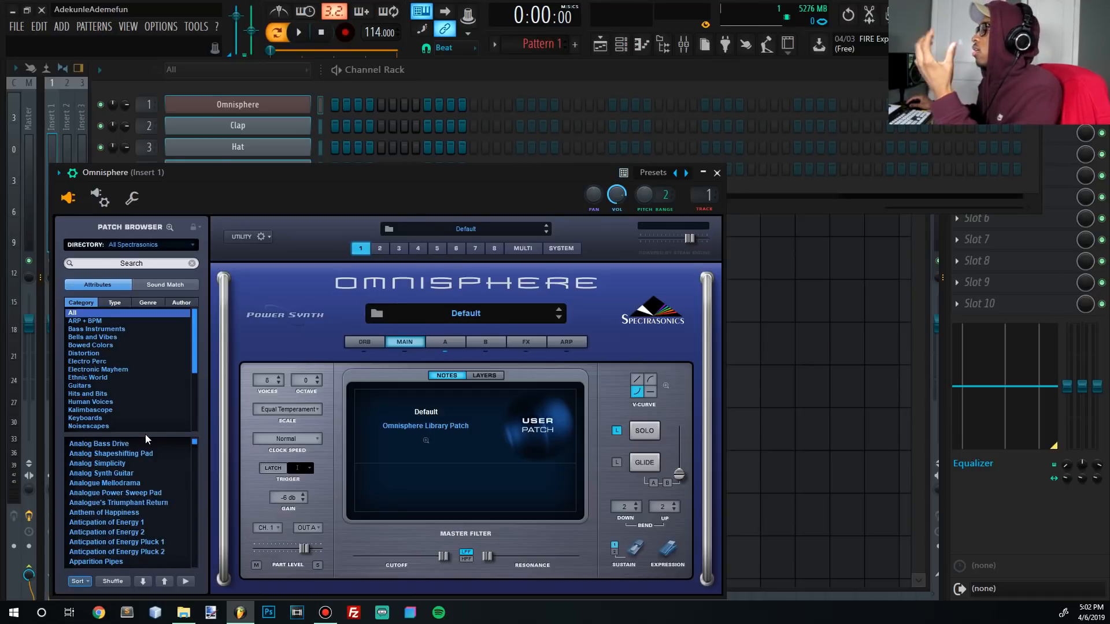
Step: Expand Omnisphere's patch browser to full size and filter the patches to the Pads + Strings category
scroll(132, 390, down, 5)
click(517, 411)
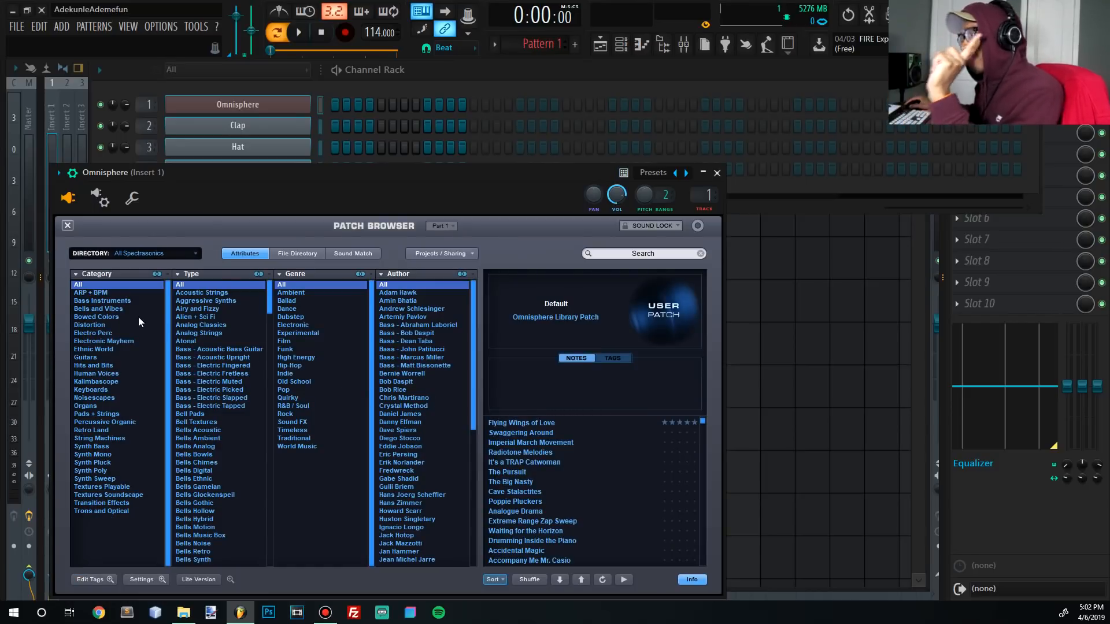
click(85, 415)
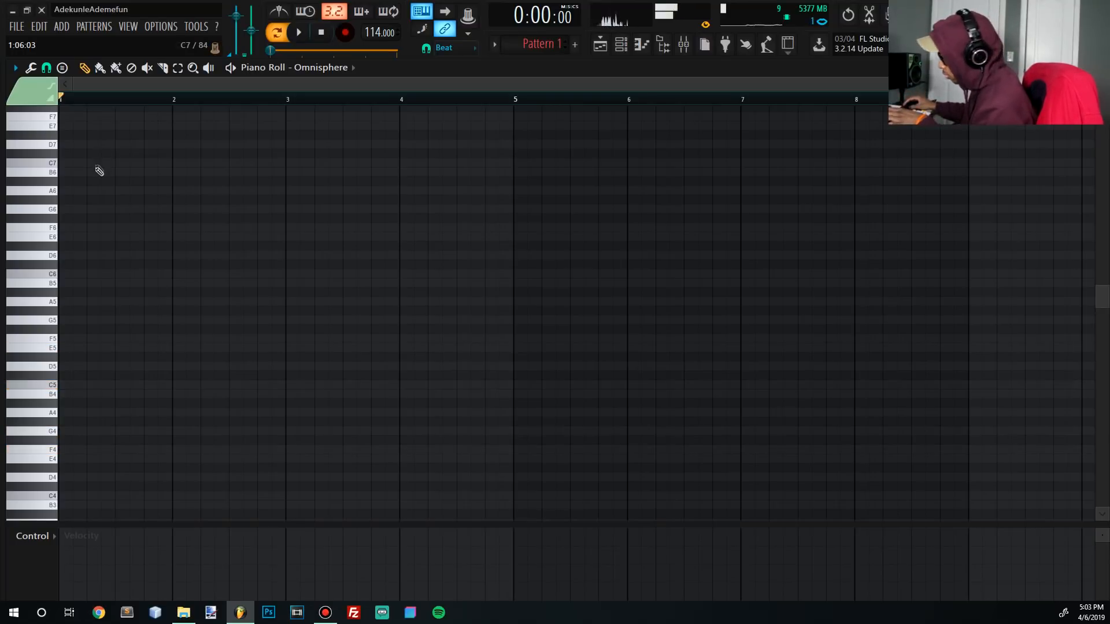
Step: Draw F4, G4 and C5 at the start of bar 1 and E5 halfway through, each lengthened to half a bar
drag(87, 448, 23, 450)
mouse_move(78, 425)
mouse_down()
mouse_move(9, 442)
mouse_move(9, 431)
mouse_up()
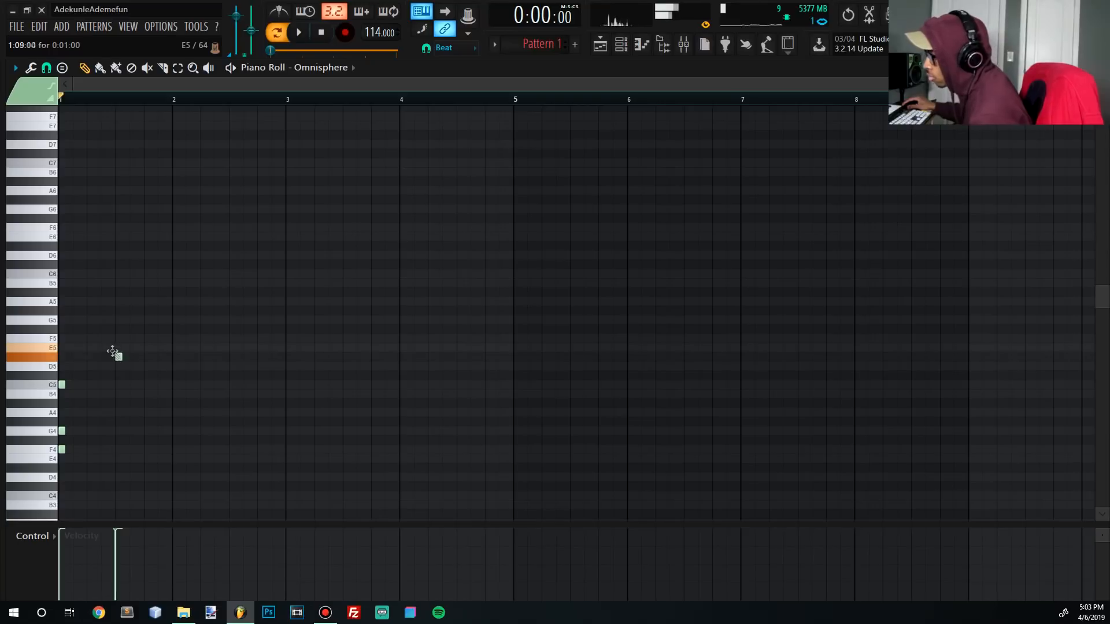
click(118, 347)
drag(126, 474, 58, 344)
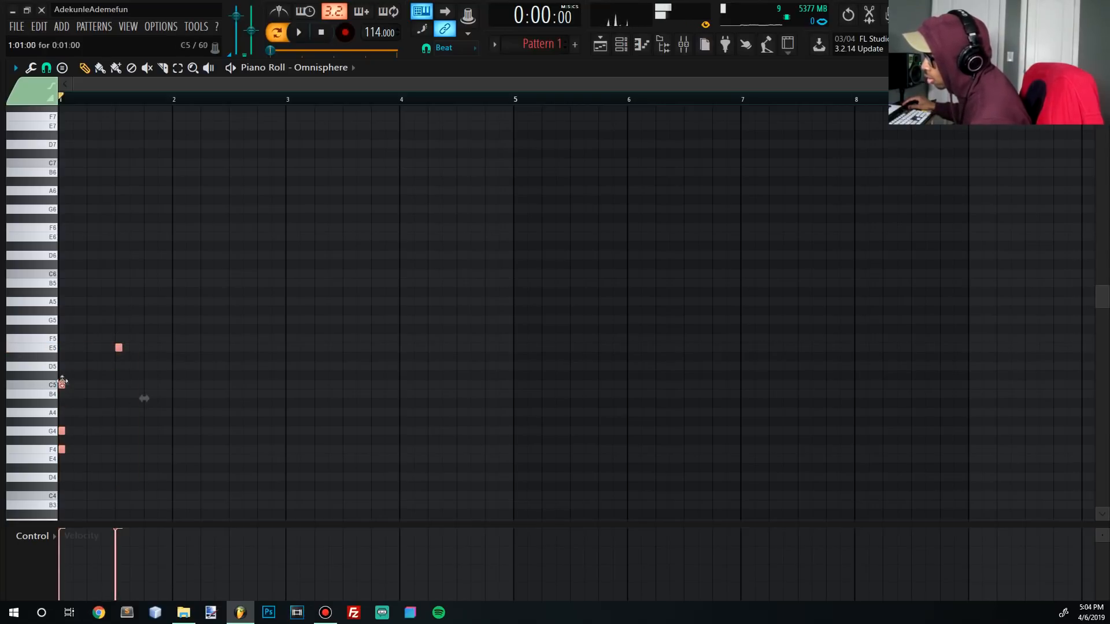
drag(65, 384, 109, 384)
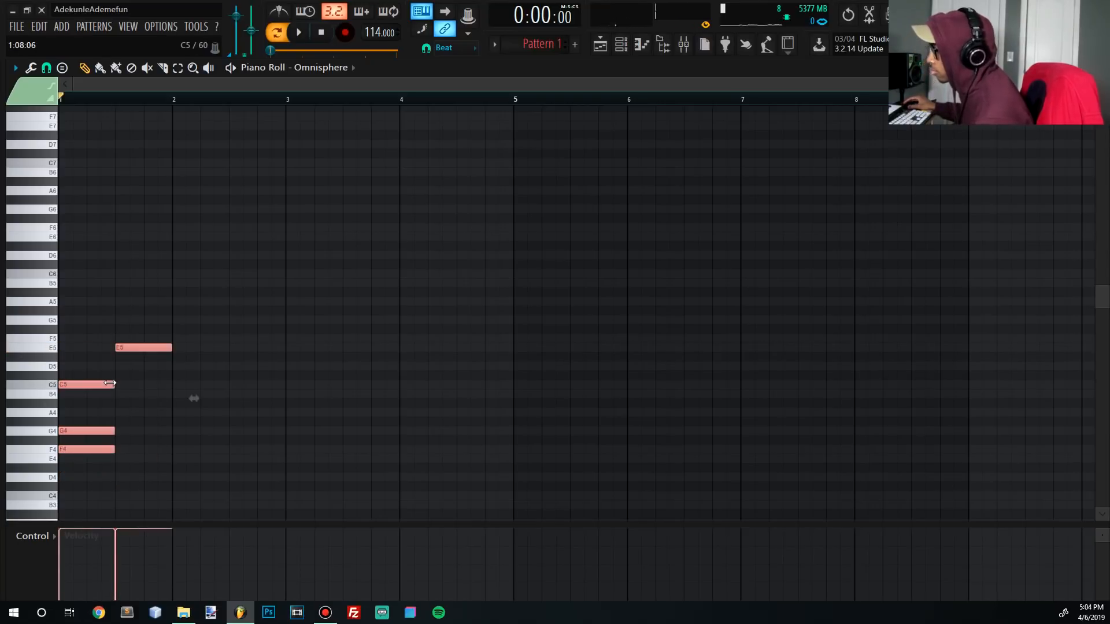
Step: Play back the half-bar notes in the piano roll and deselect them
key(space)
scroll(87, 339, up, 2)
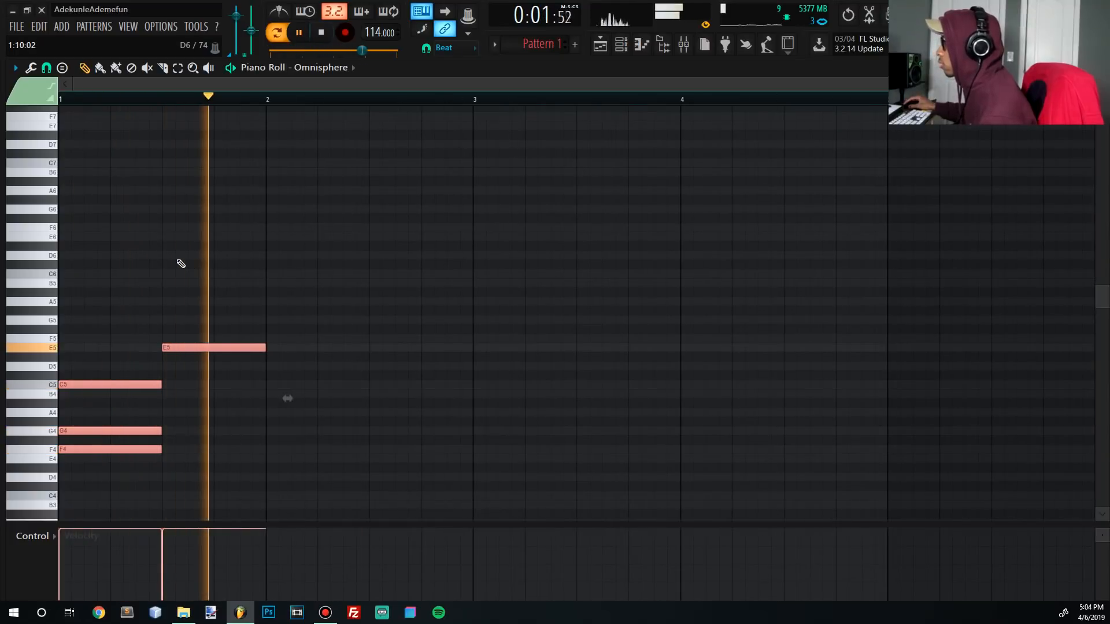
click(211, 434)
key(space)
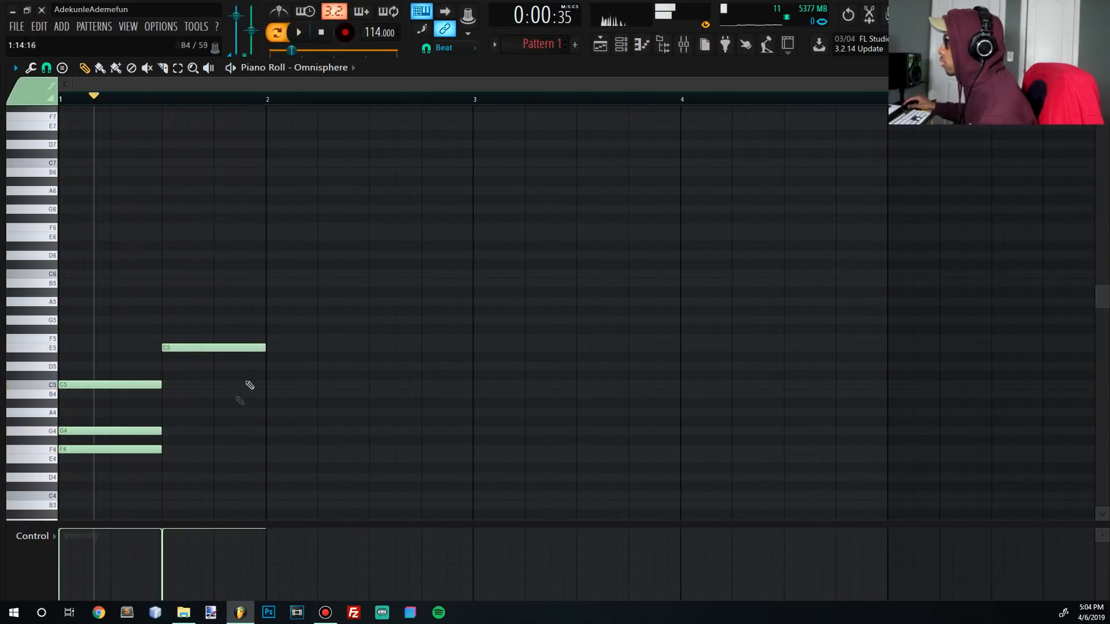
Step: Lengthen the F4, G4 and C5 notes to a full bar and copy them into bar 2
scroll(232, 393, down, 3)
drag(190, 433, 86, 307)
drag(161, 332, 266, 331)
key(space)
mouse_move(68, 330)
mouse_down()
mouse_move(325, 325)
mouse_move(278, 332)
mouse_up()
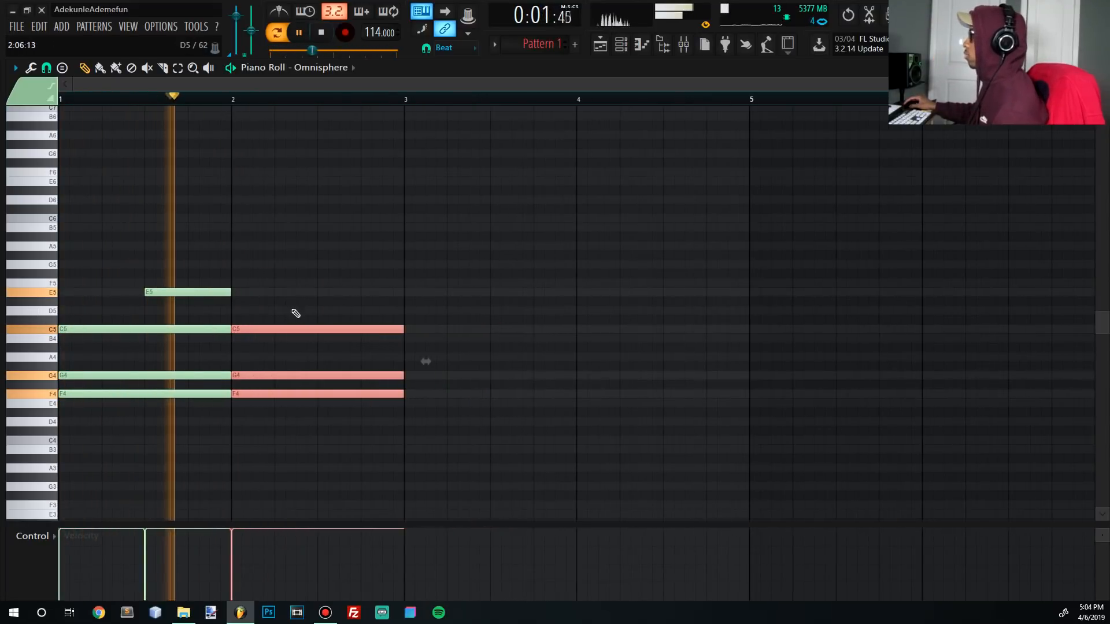
key(space)
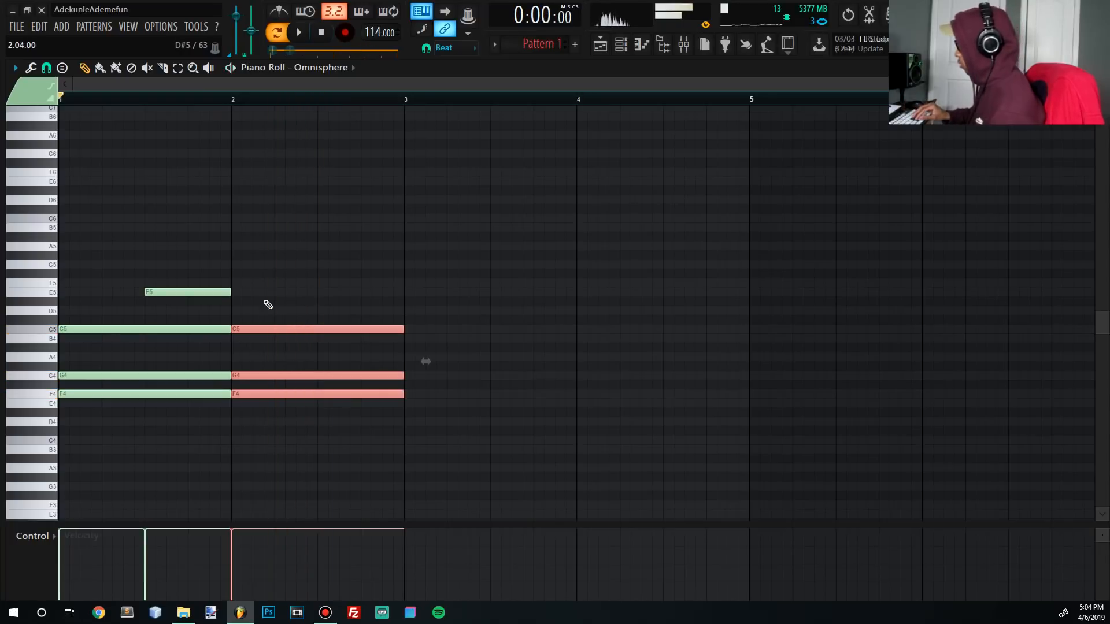
Step: Delete the copied chord in bar 2 and the E5 note in bar 1
scroll(268, 305, down, 3)
key(Delete)
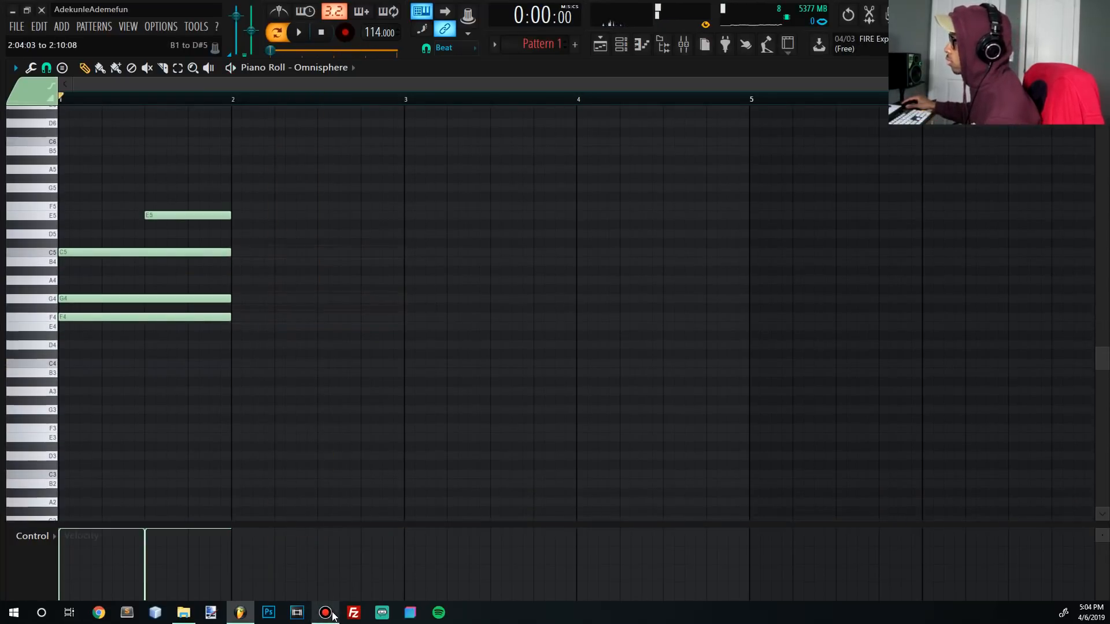
right_click(222, 220)
Step: Stretch the F4, G4 and C5 chord to two bars and copy it to bar 3 with its top note raised to E5
key(ctrl+a)
drag(230, 253, 398, 253)
key(space)
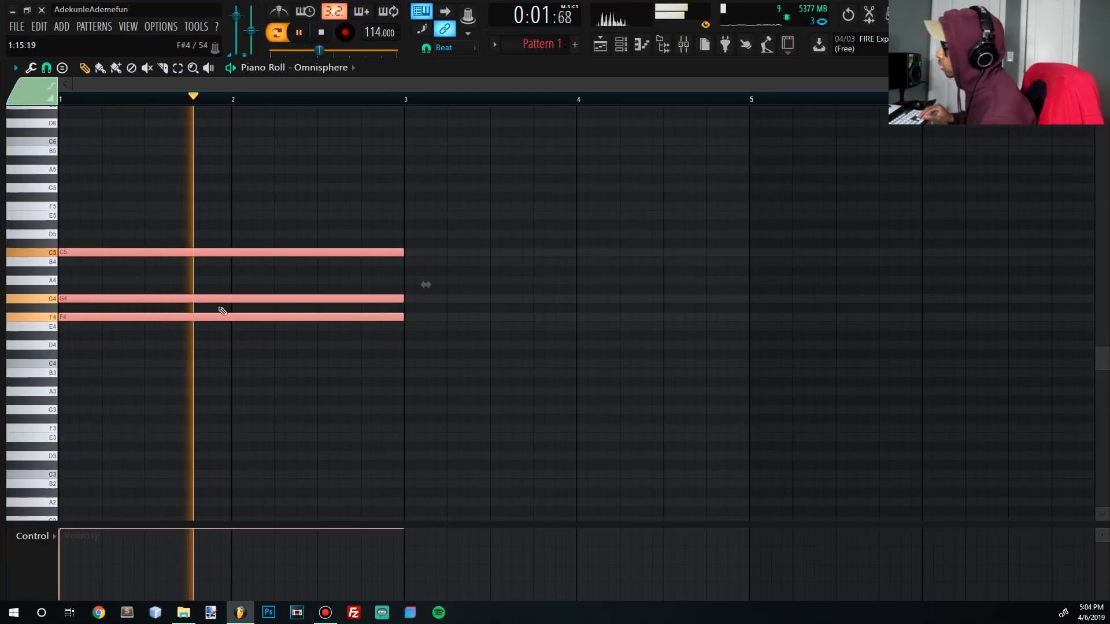
key(space)
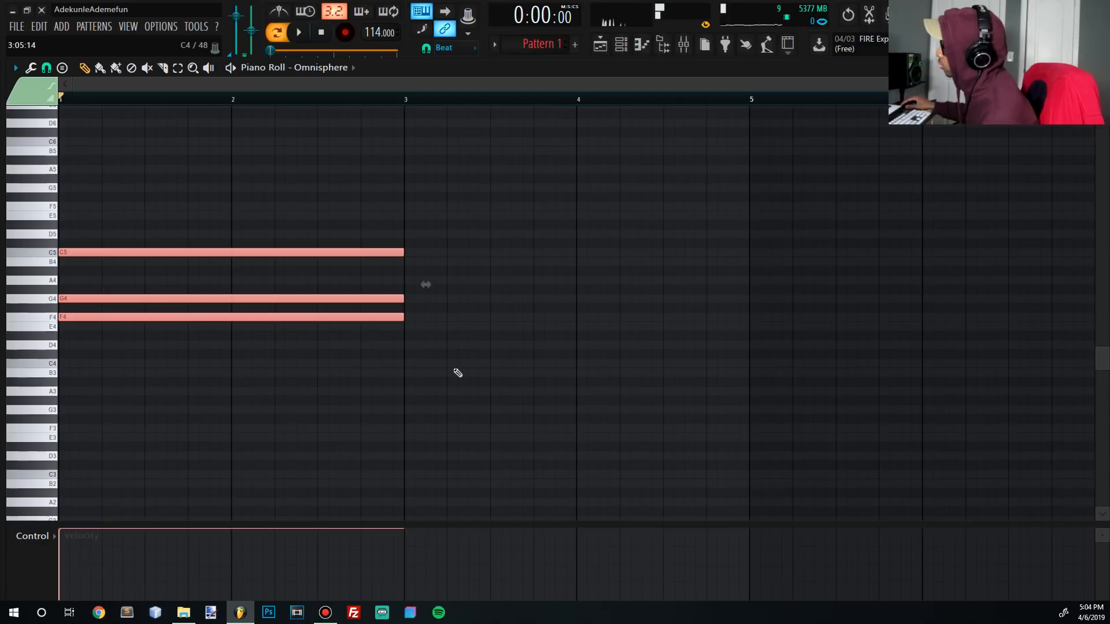
mouse_move(240, 234)
mouse_down()
mouse_move(287, 202)
mouse_move(349, 229)
mouse_up()
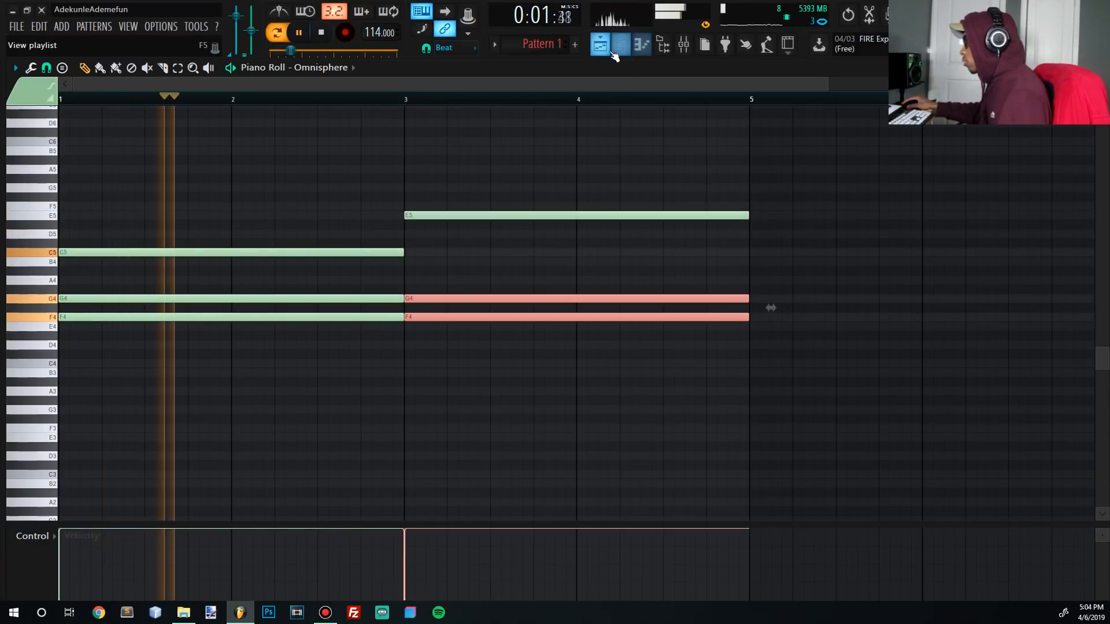
Step: Reopen the Omnisphere instrument from the channel rack and collapse its full-size patch browser
click(604, 49)
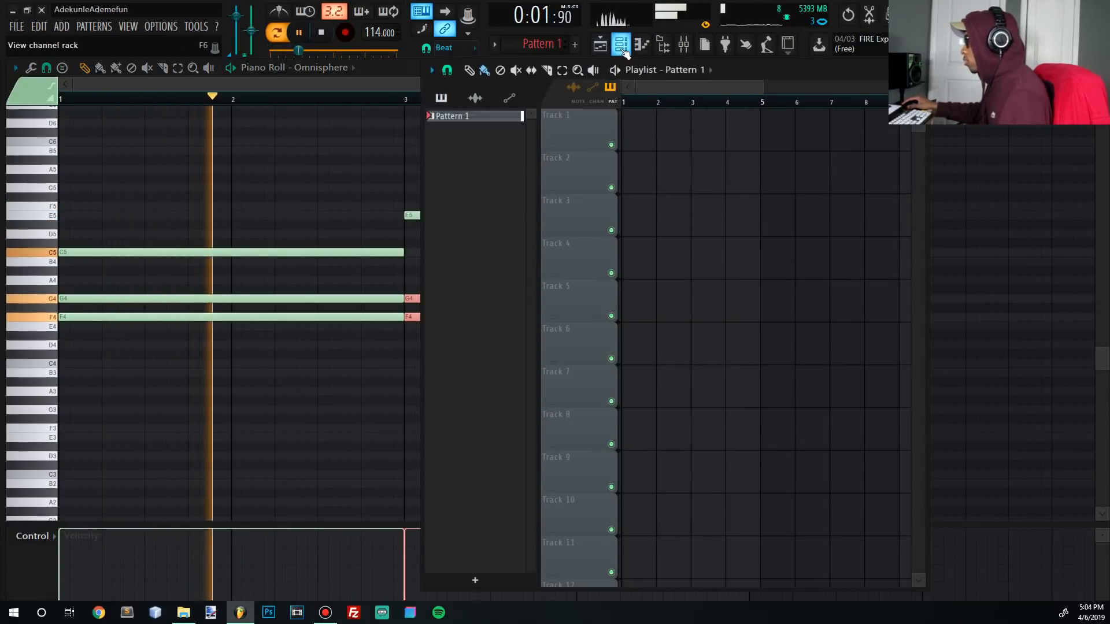
click(623, 49)
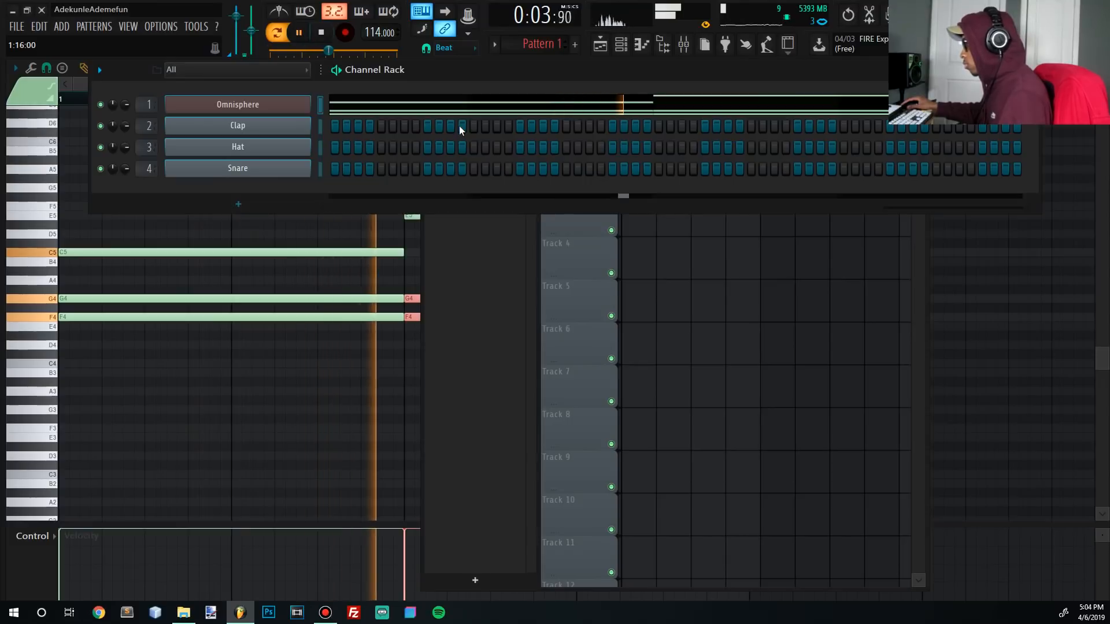
click(285, 105)
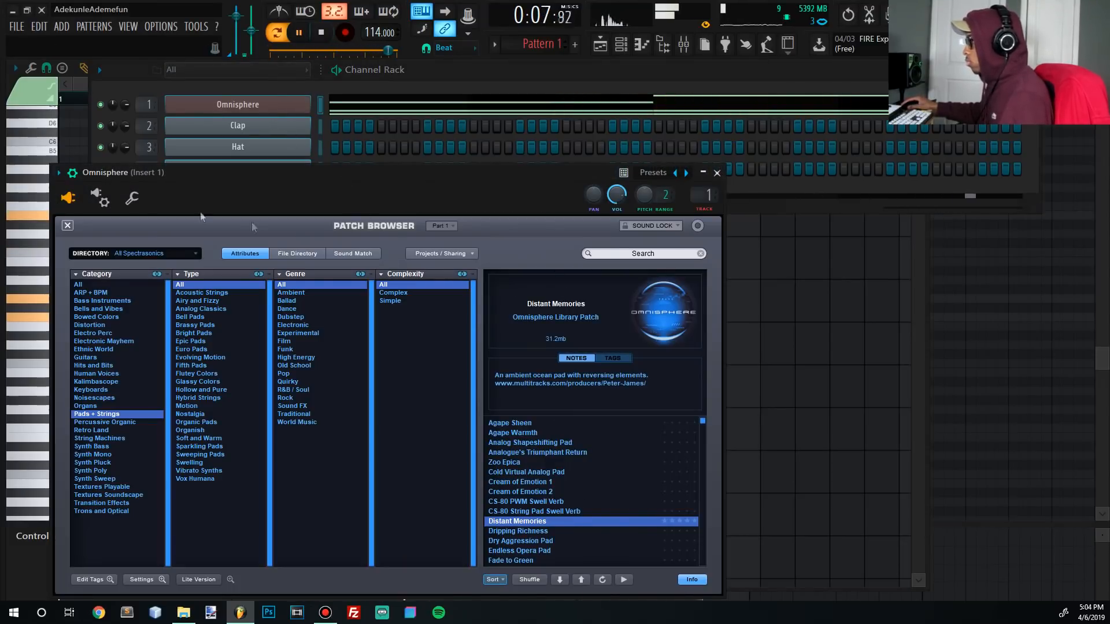
click(68, 226)
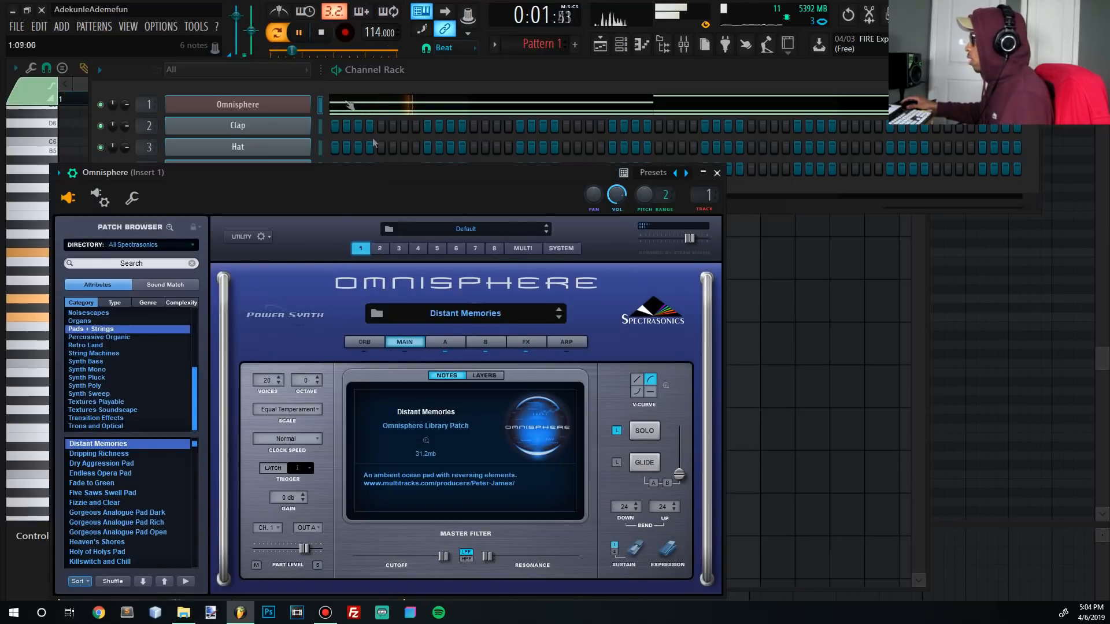
Step: Restart playback and view the effect choices for the empty third slot of the patch's common effects rack
click(320, 36)
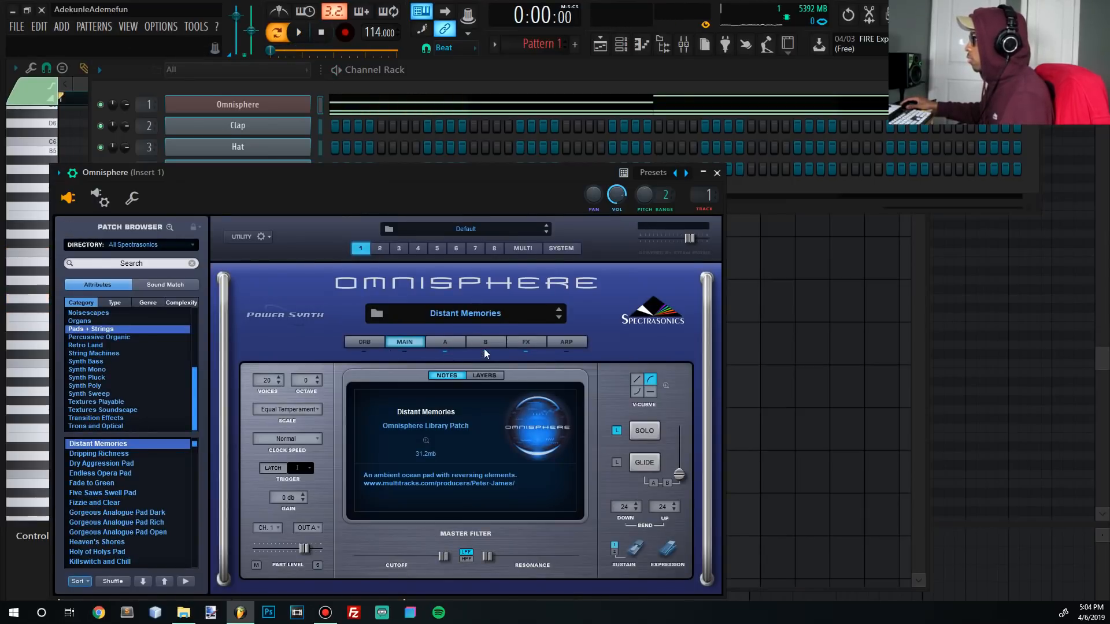
click(300, 33)
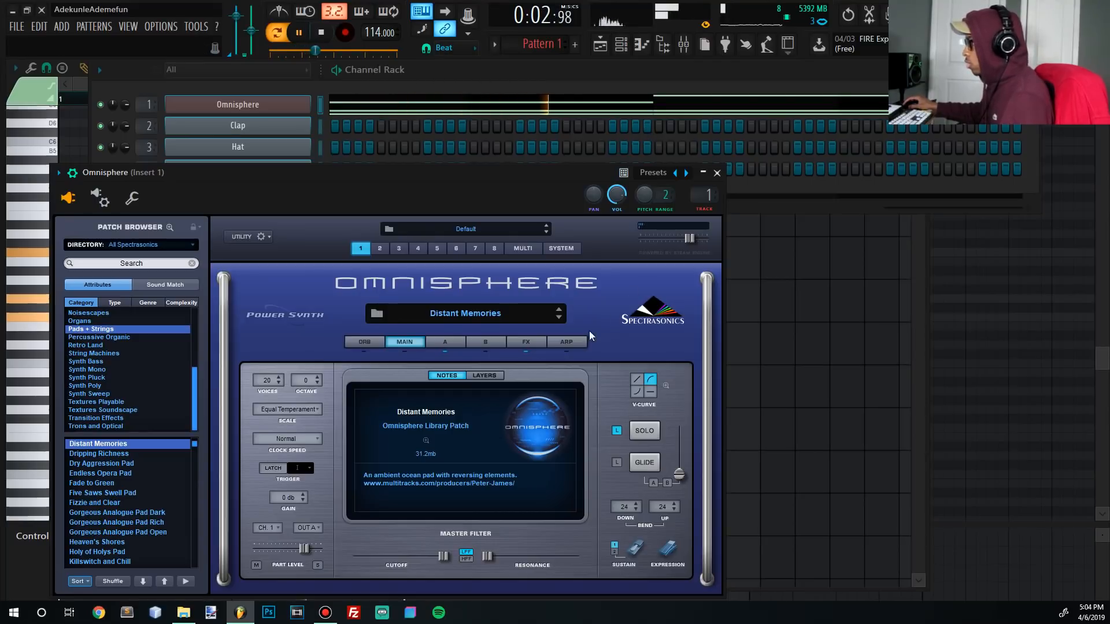
click(532, 341)
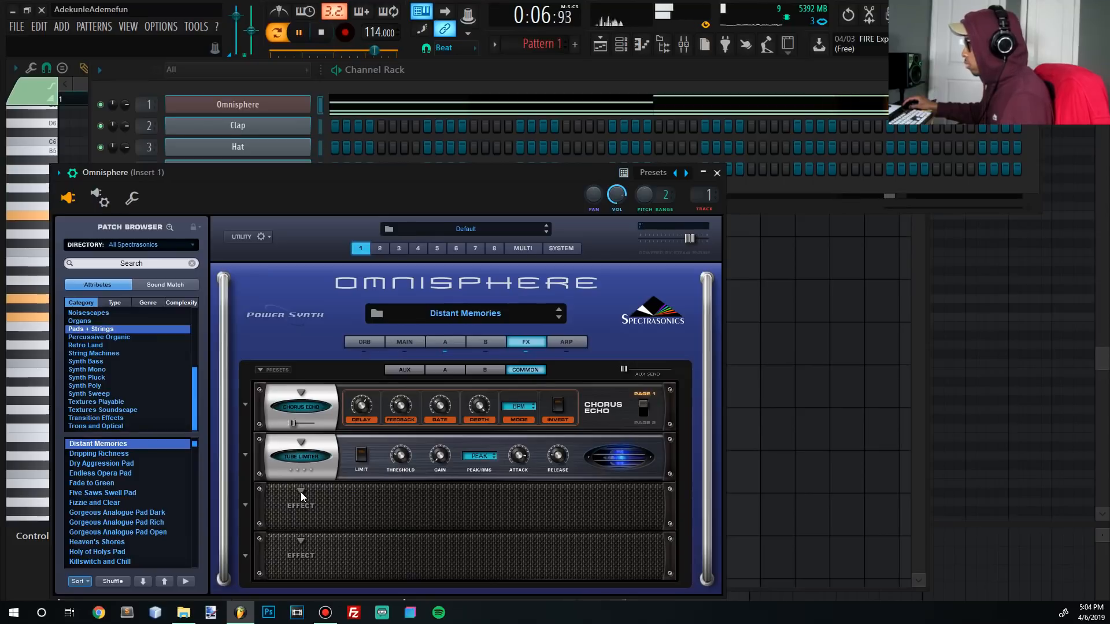
click(300, 491)
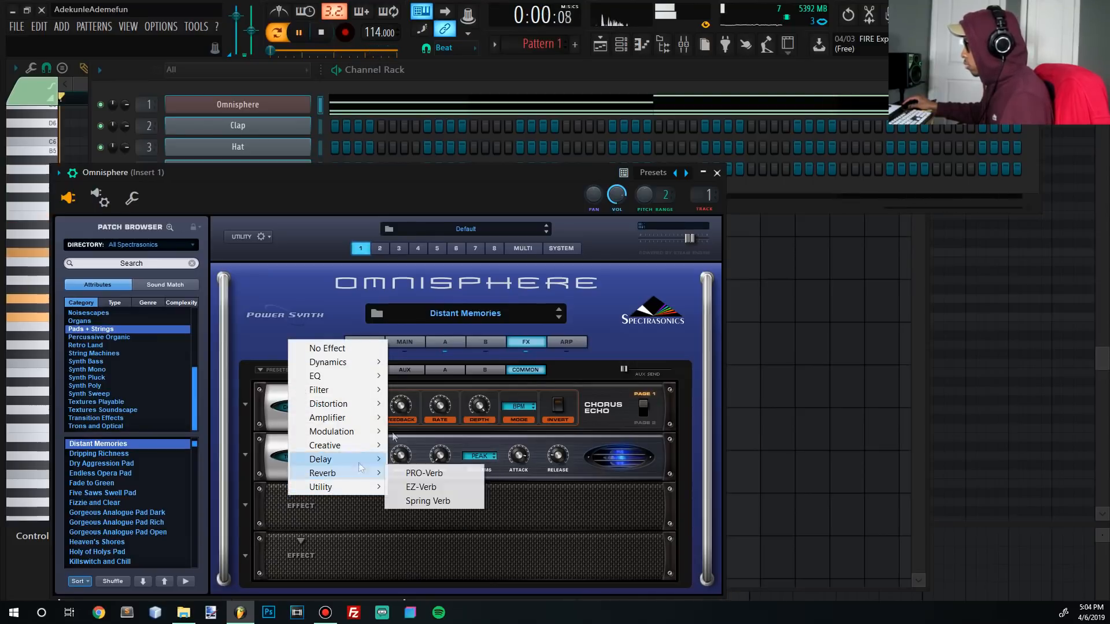
Step: Show the patch's arpeggiator, audition the pattern through it and view its mode options
click(566, 344)
key(space)
click(299, 33)
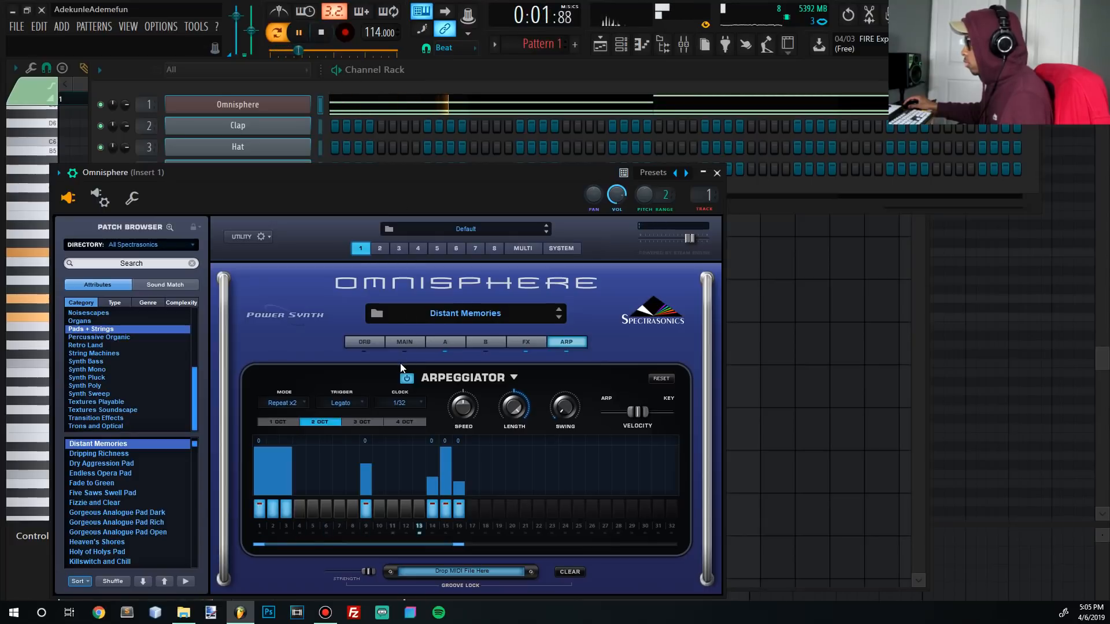
click(293, 404)
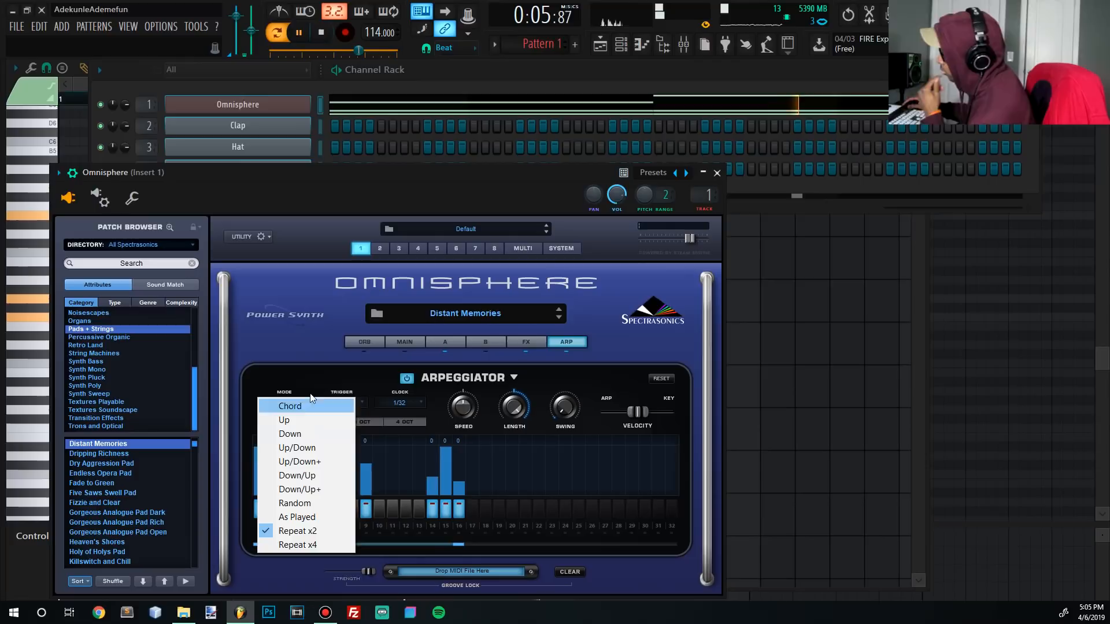
click(314, 314)
Step: Transpose all the Omnisphere notes down two semitones in the piano roll and play them
click(322, 33)
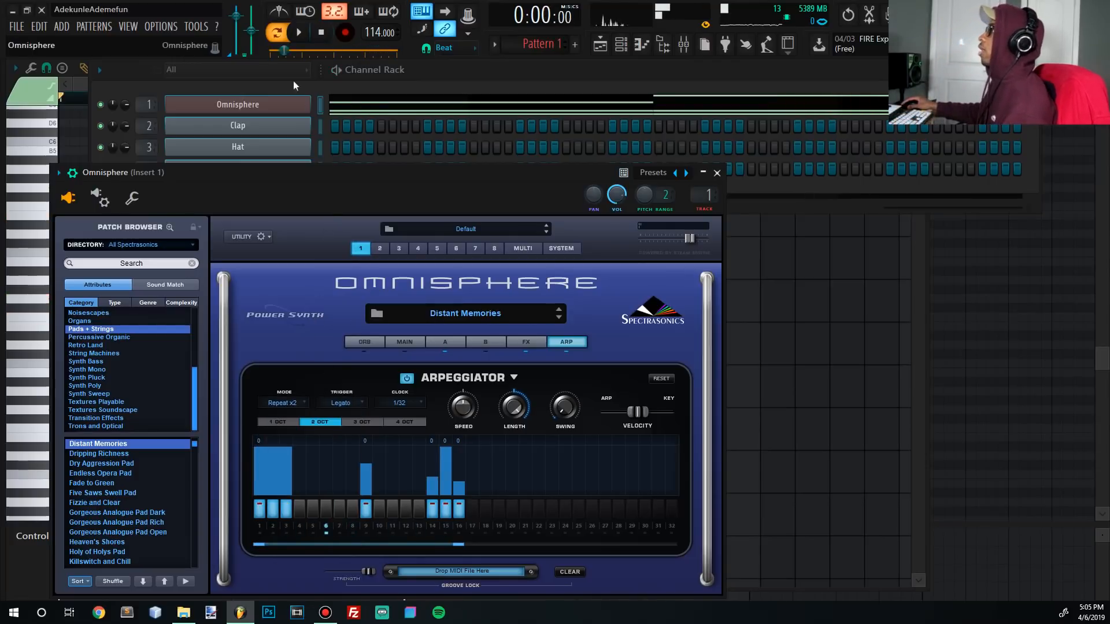
click(414, 106)
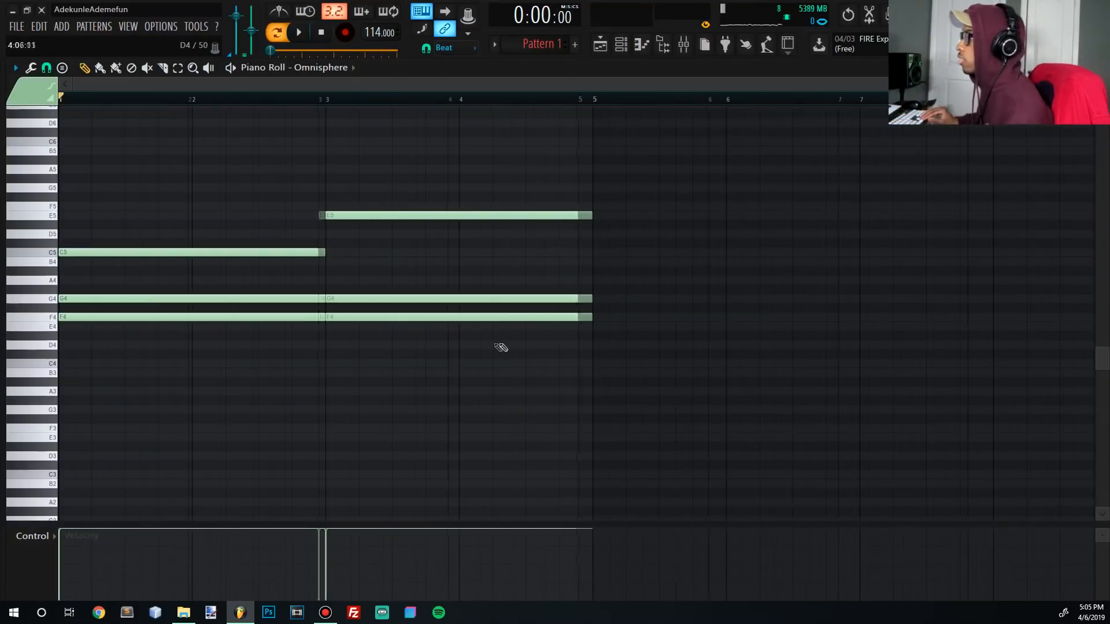
key(space)
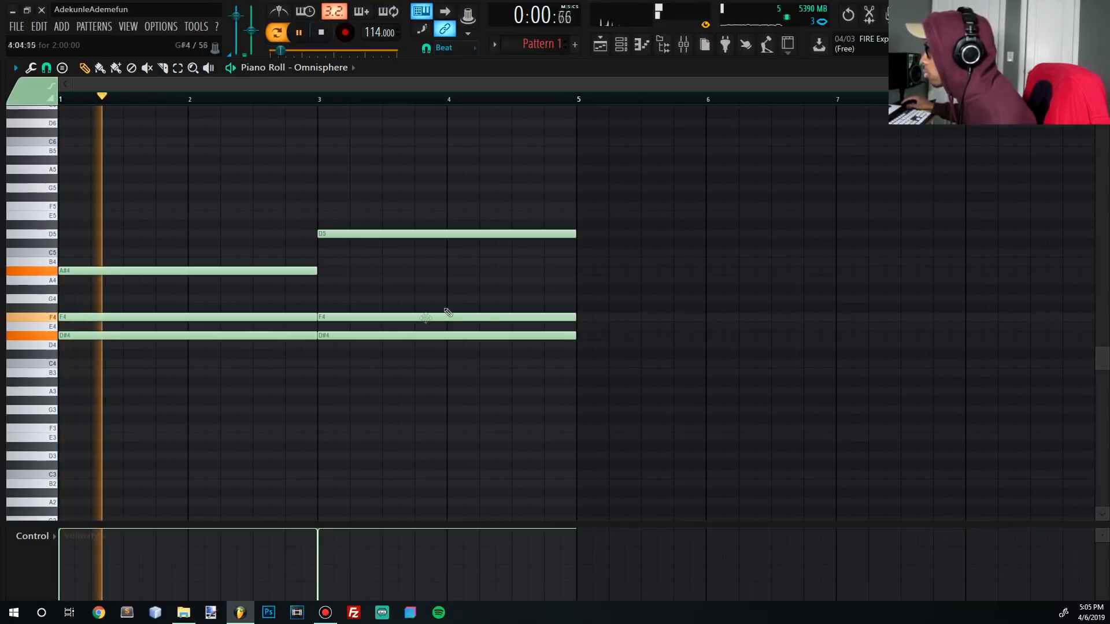
Step: Turn off the arpeggiator in Omnisphere and return to its piano roll
click(621, 44)
click(263, 107)
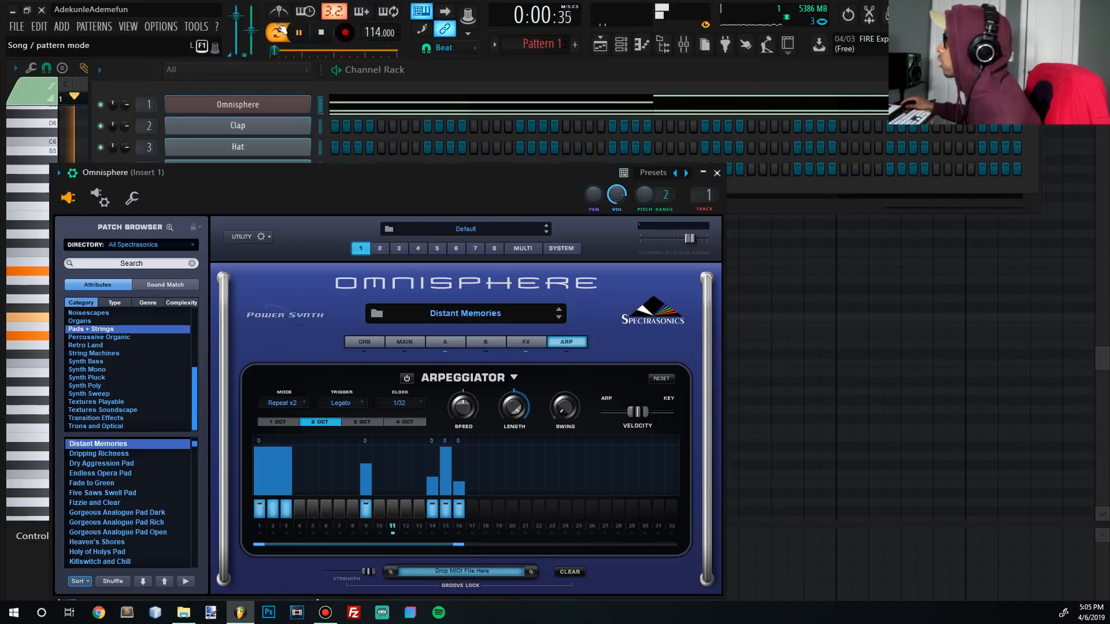
drag(431, 66, 490, 114)
click(348, 88)
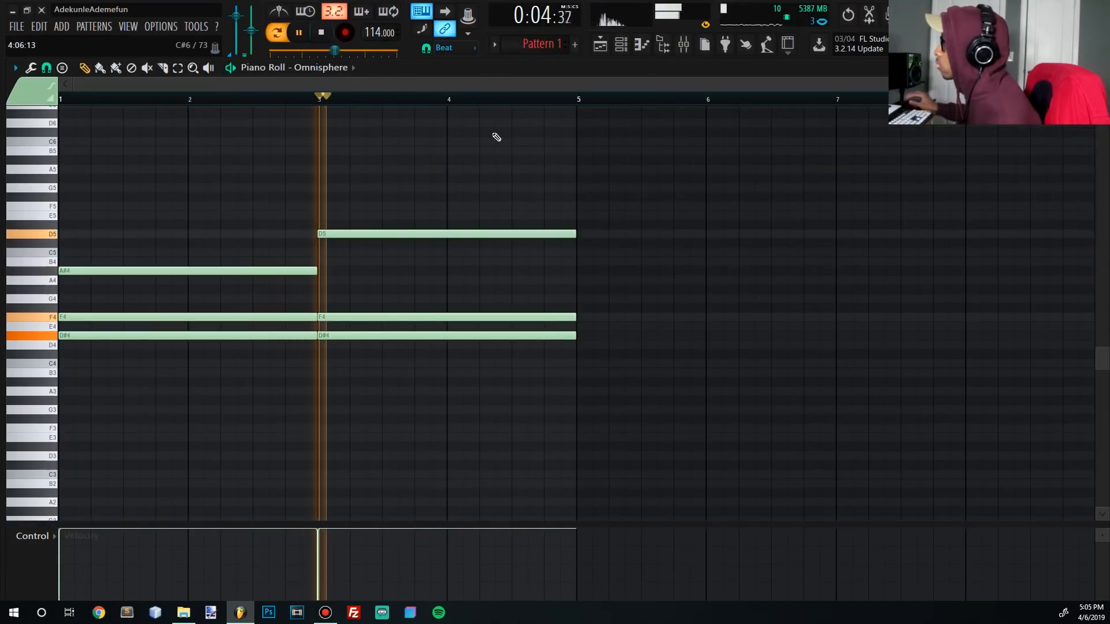
Step: Audition the notes transposed up one semitone and clear them all from the piano roll
key(space)
key(shift+Up)
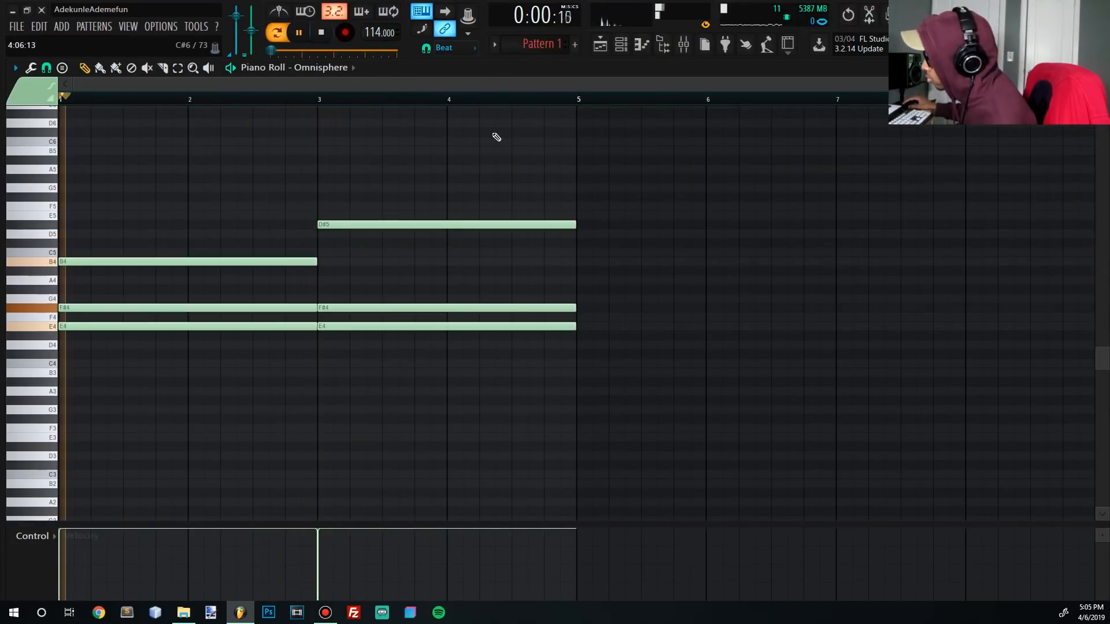
key(space)
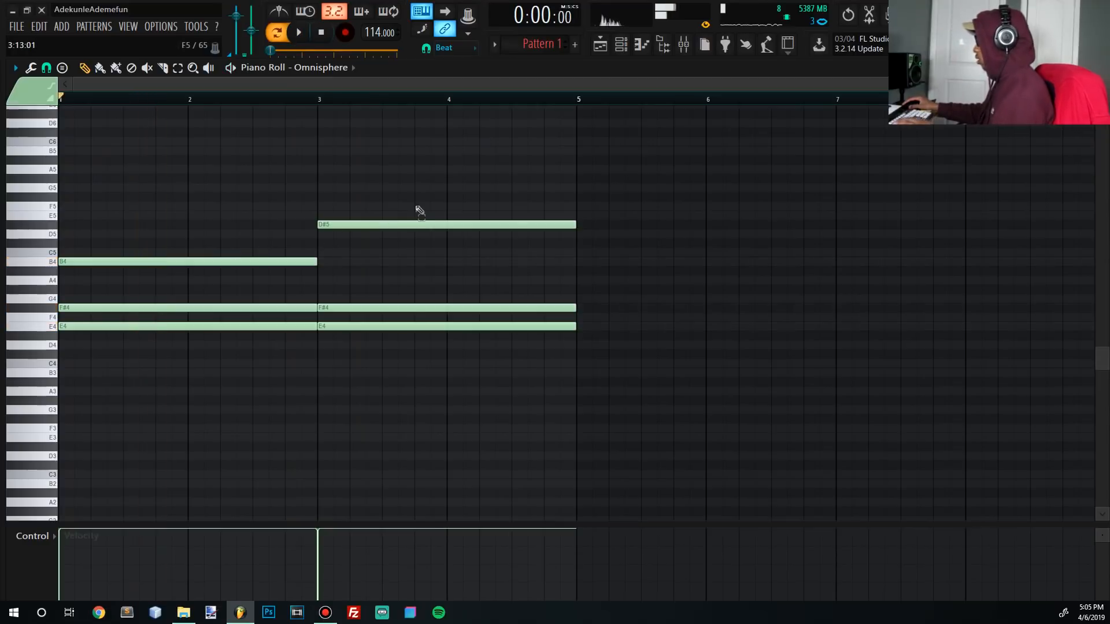
drag(417, 207, 59, 291)
key(Delete)
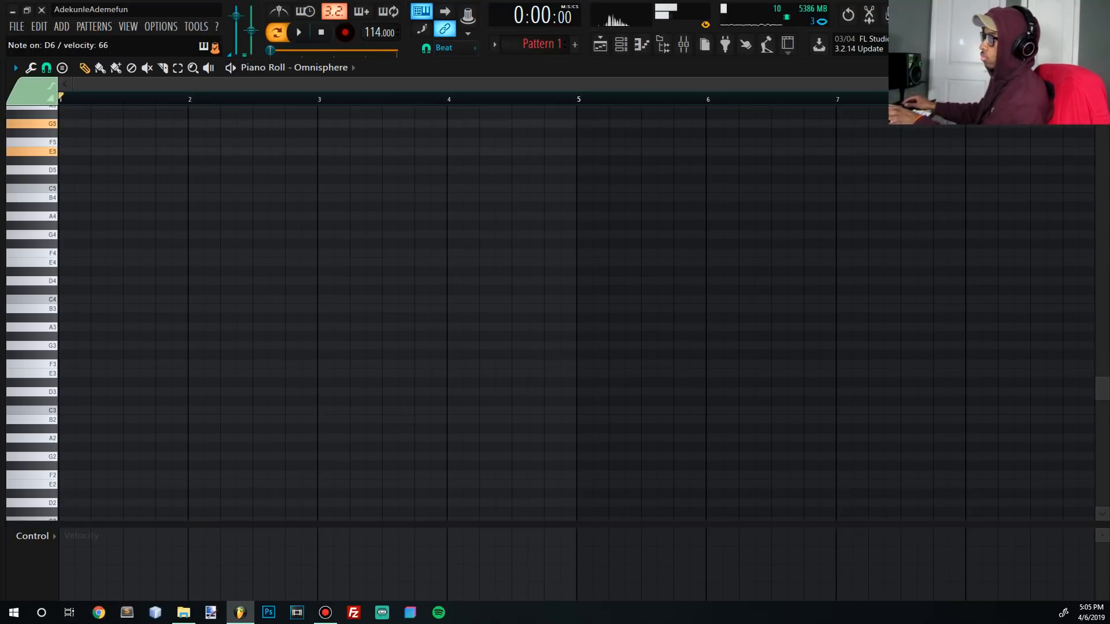
Step: Draw a two-bar chord of E5, G5, B5 and D6 at bar 1 and transpose it down one octave
scroll(119, 204, up, 4)
drag(69, 254, 31, 266)
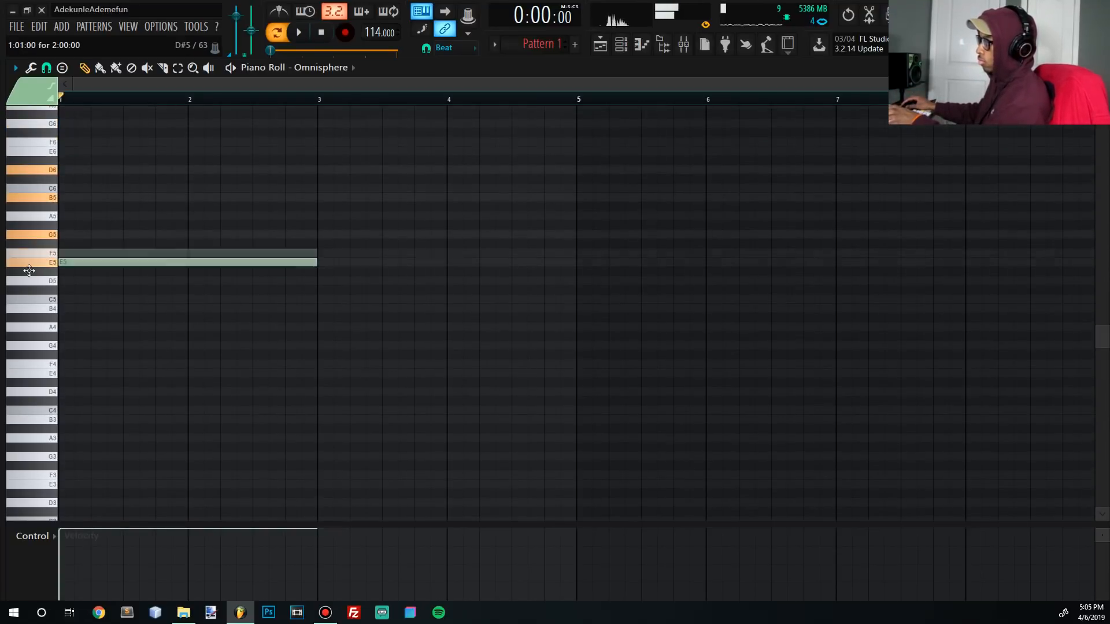
click(65, 234)
click(66, 198)
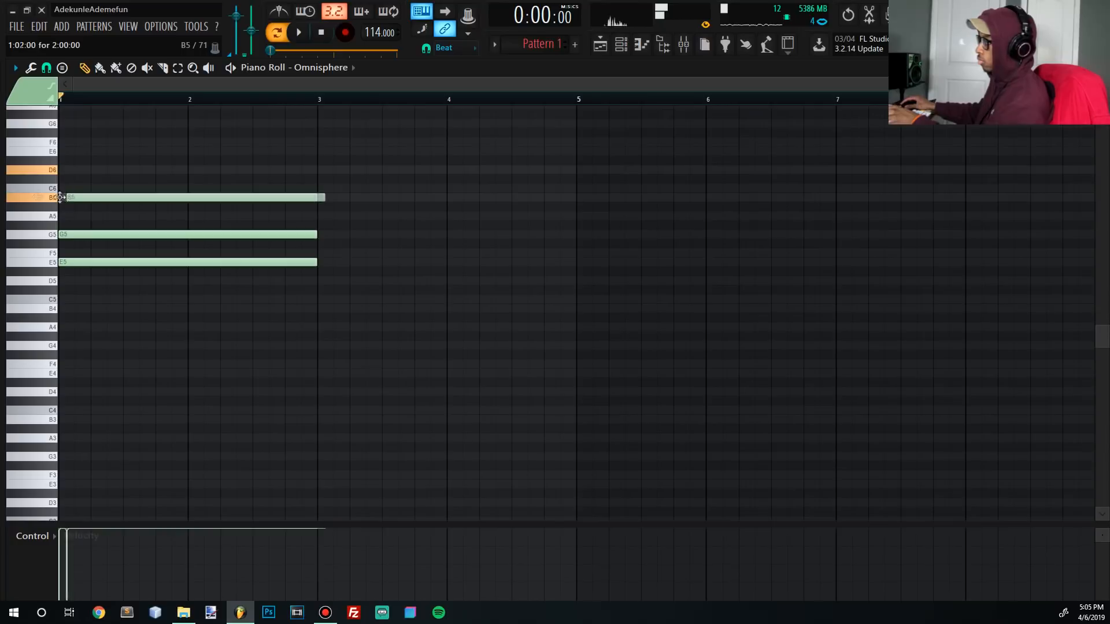
click(67, 169)
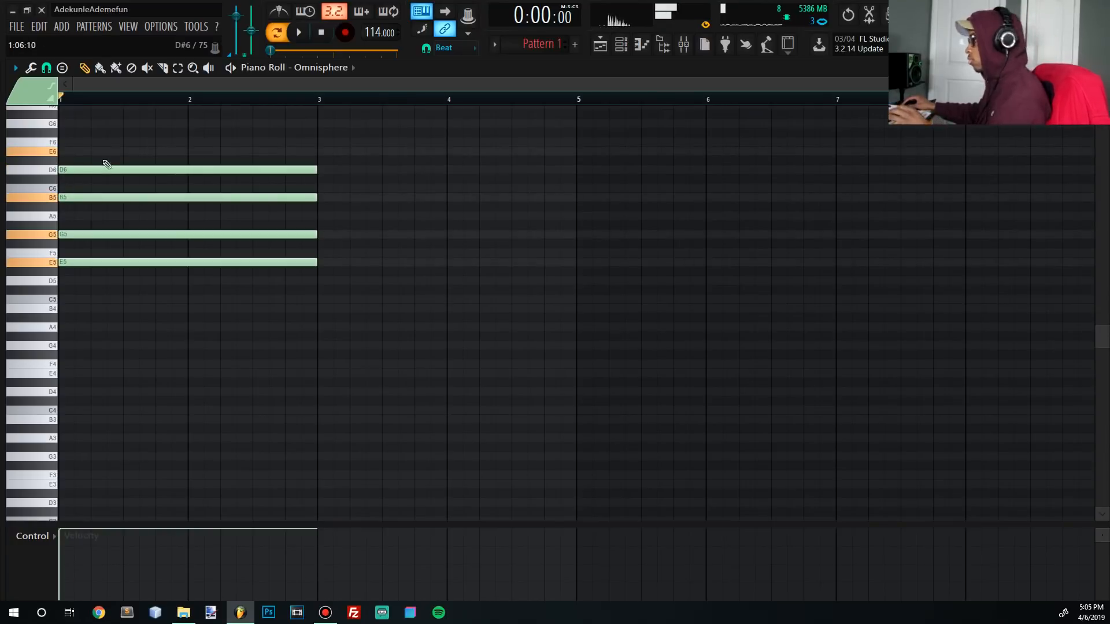
key(ctrl+Down)
key(space)
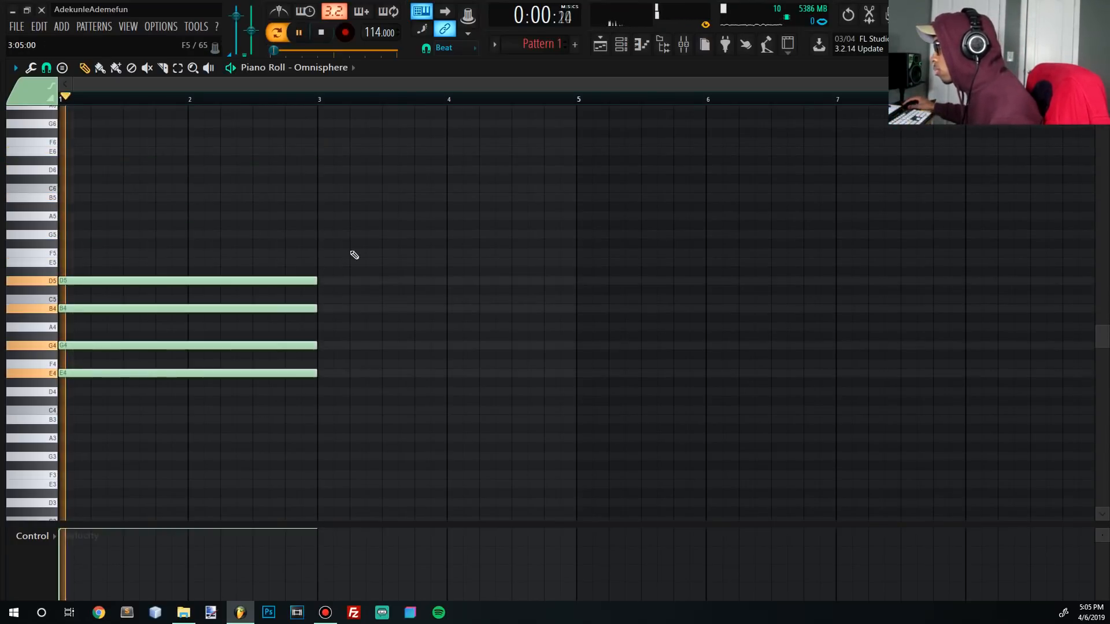
Step: Add a two-bar G5 note starting at bar 2 above the chord and play it back
key(space)
click(184, 234)
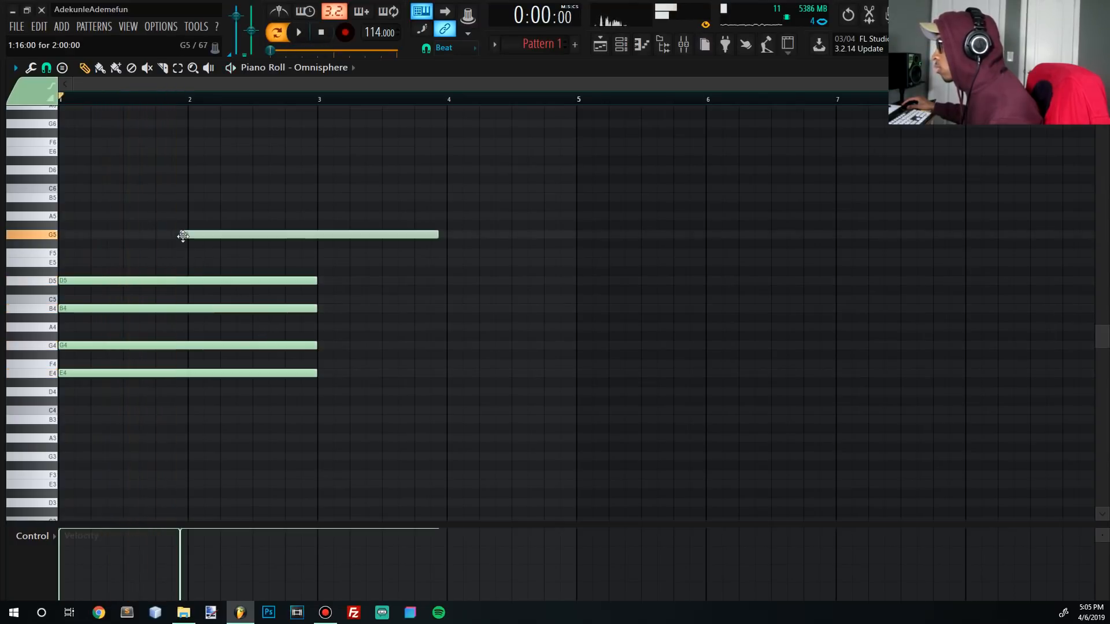
key(space)
mouse_move(317, 281)
mouse_down()
mouse_move(236, 280)
mouse_move(313, 279)
mouse_up()
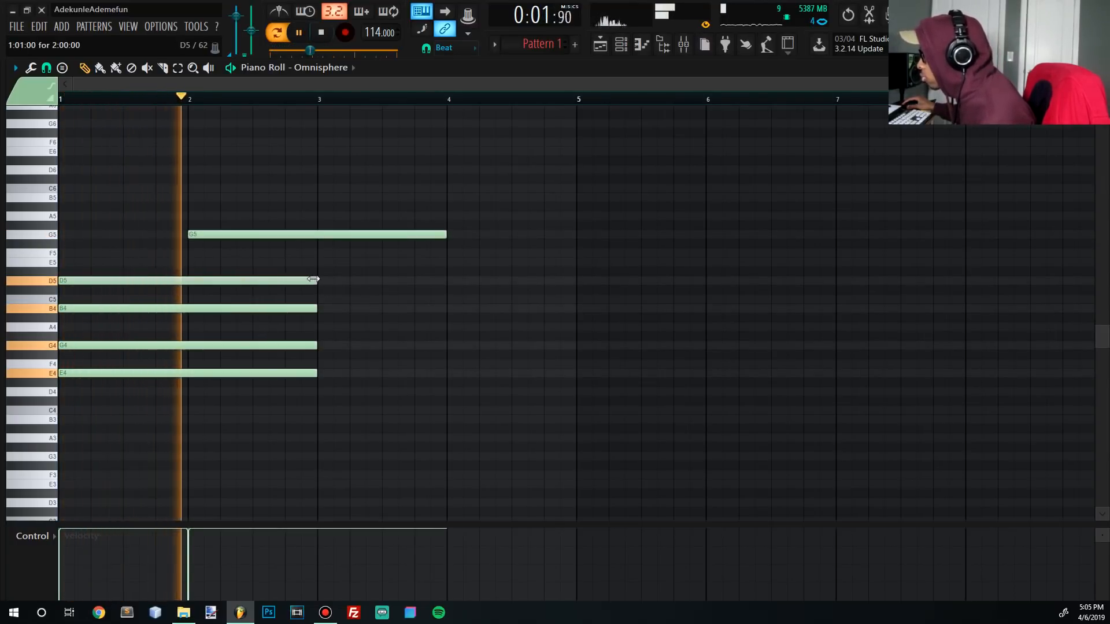
key(space)
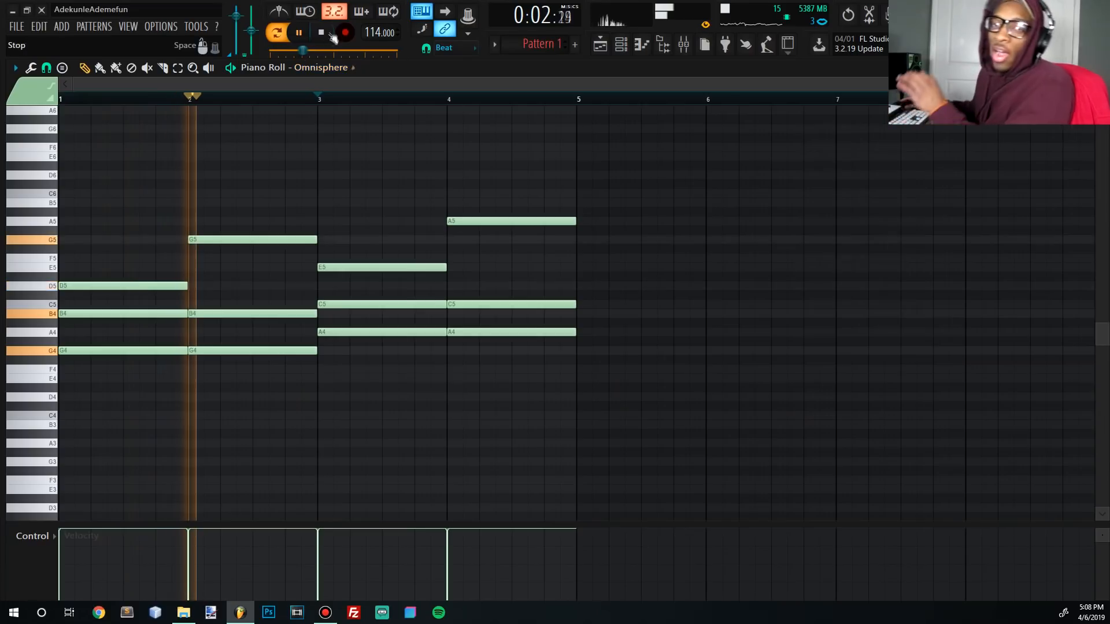
Step: Play back the four-bar Omnisphere chord progression and stop it
click(330, 32)
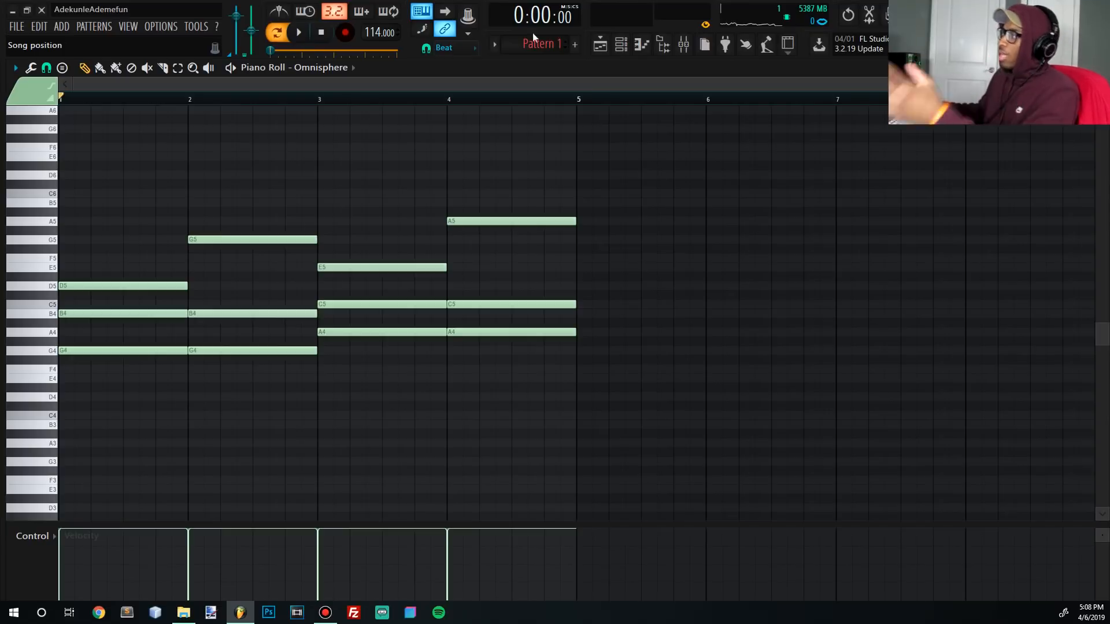
click(300, 32)
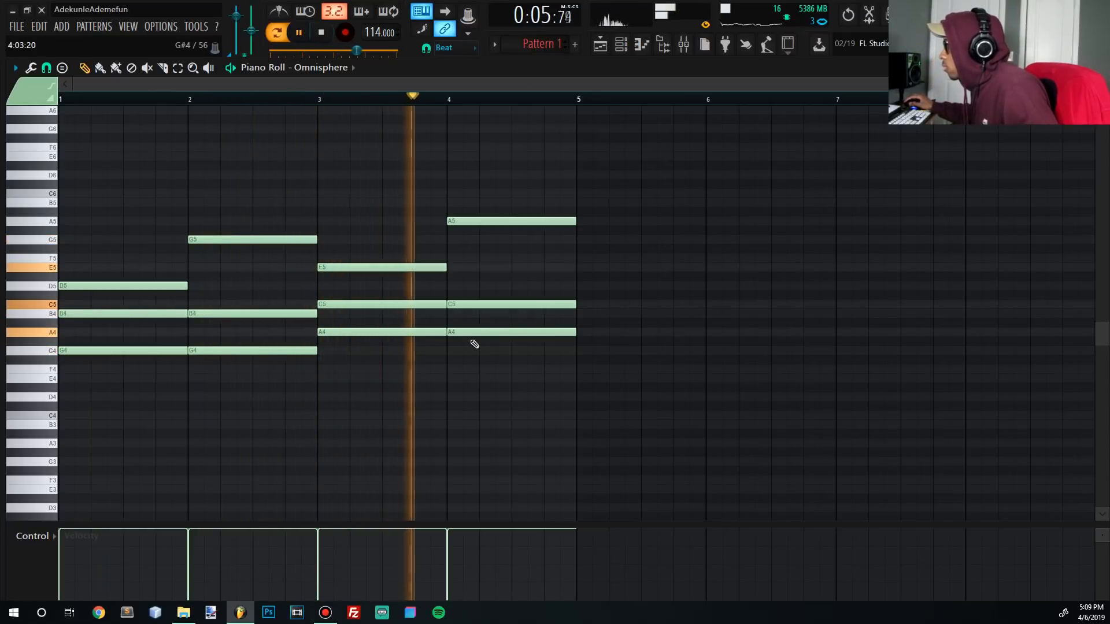
key(space)
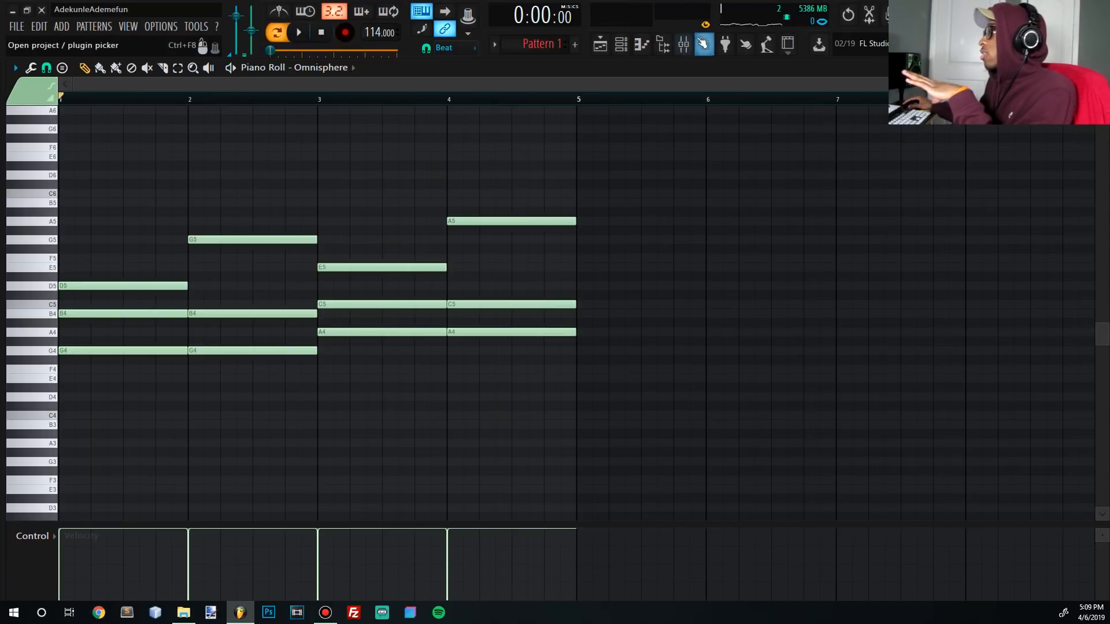
Step: Add a second Omnisphere instance from the plugin database's VST generators as a new channel in the channel rack
click(621, 44)
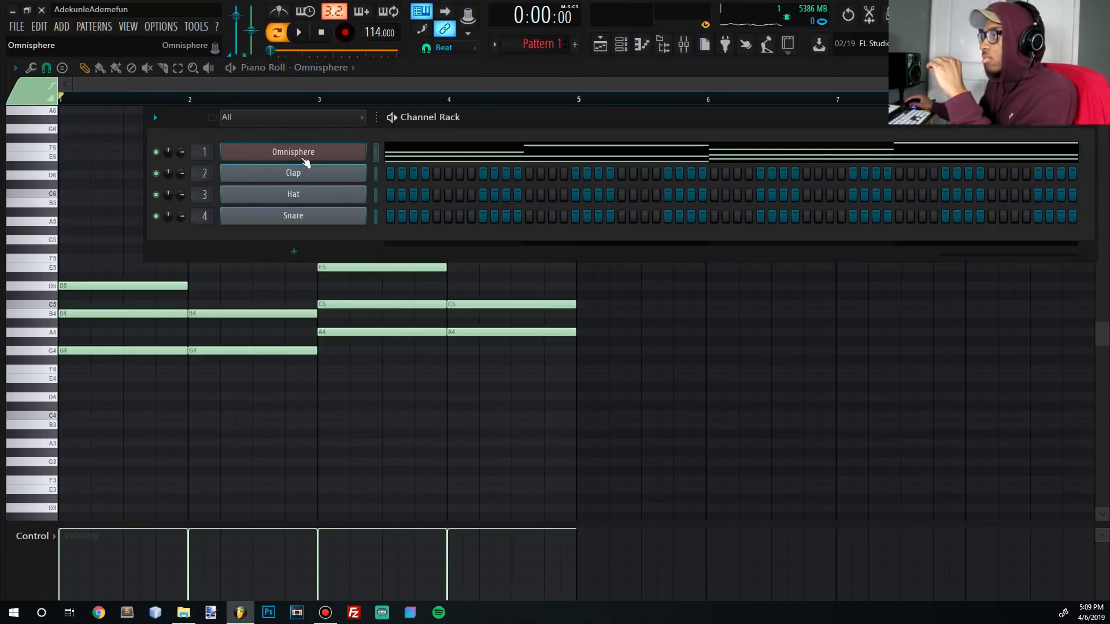
click(1, 149)
drag(90, 415, 446, 180)
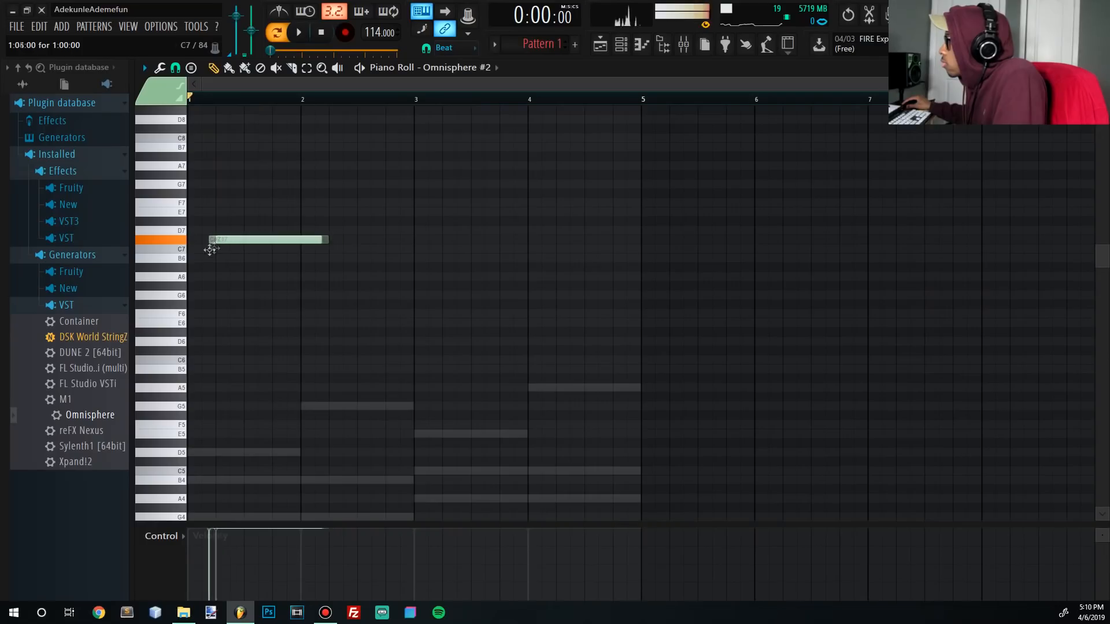
Step: Try a one-bar A6 note at bar 1 in the Omnisphere #2 piano roll and listen to the chord progression
drag(211, 242, 133, 276)
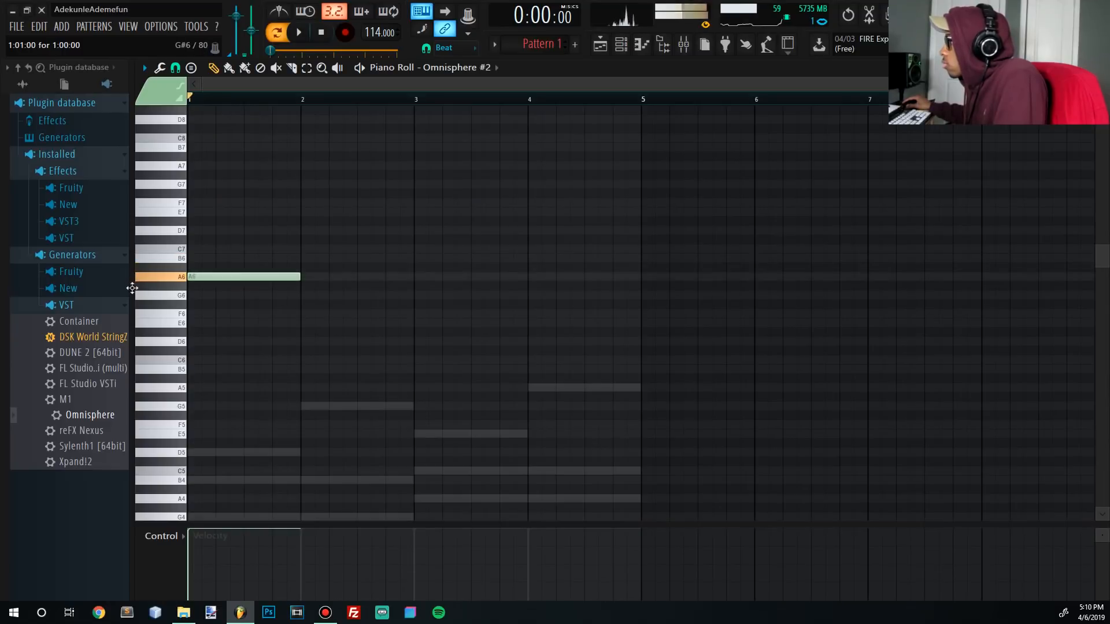
key(space)
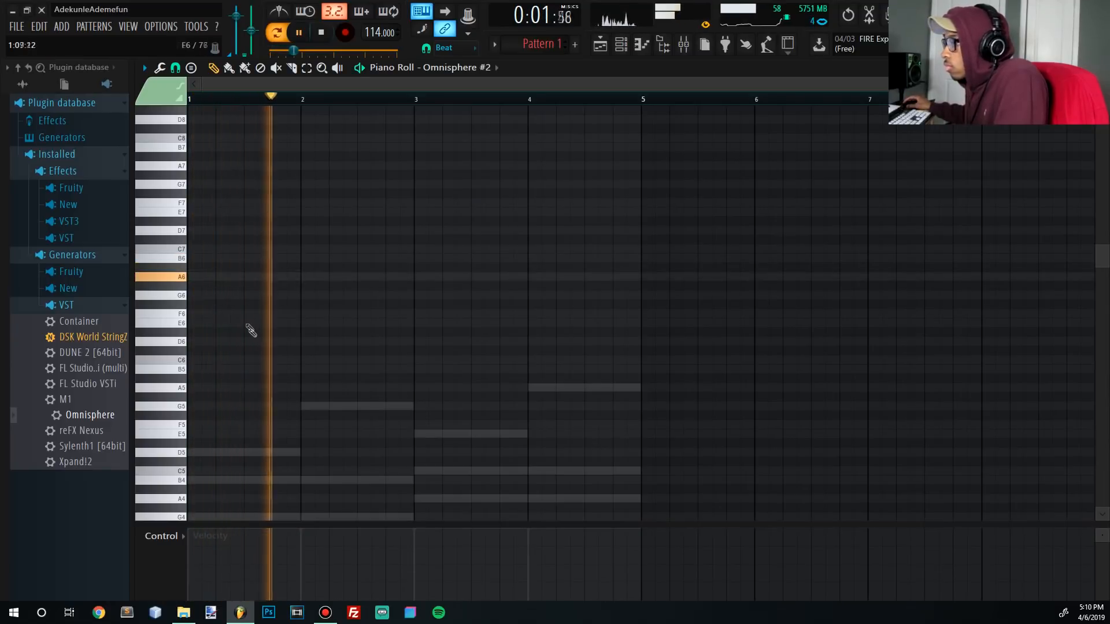
scroll(256, 337, down, 2)
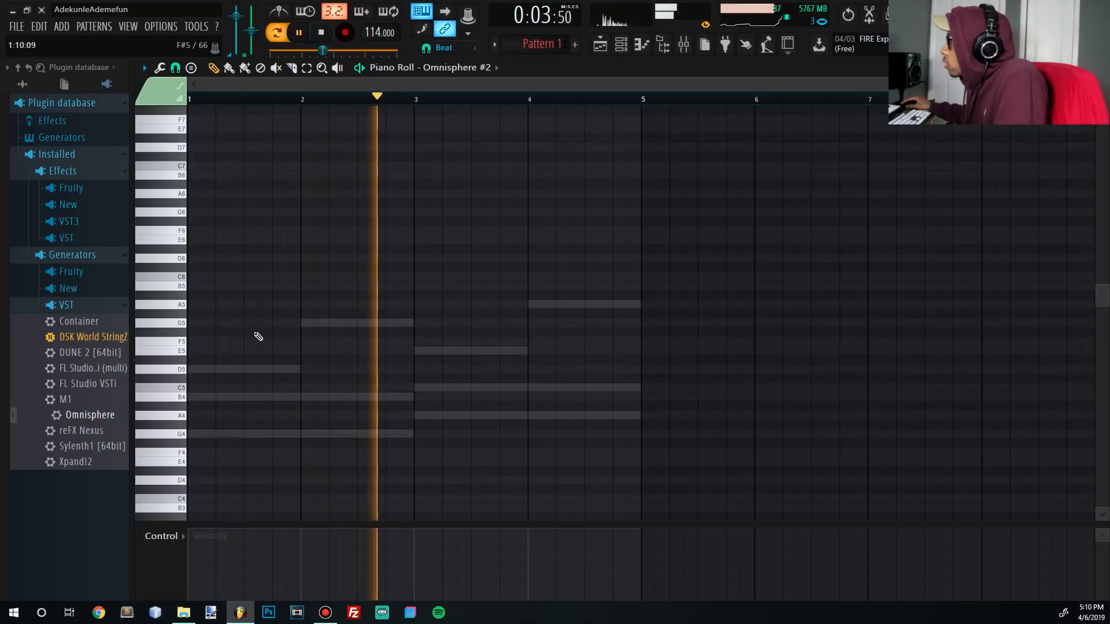
click(322, 33)
key(space)
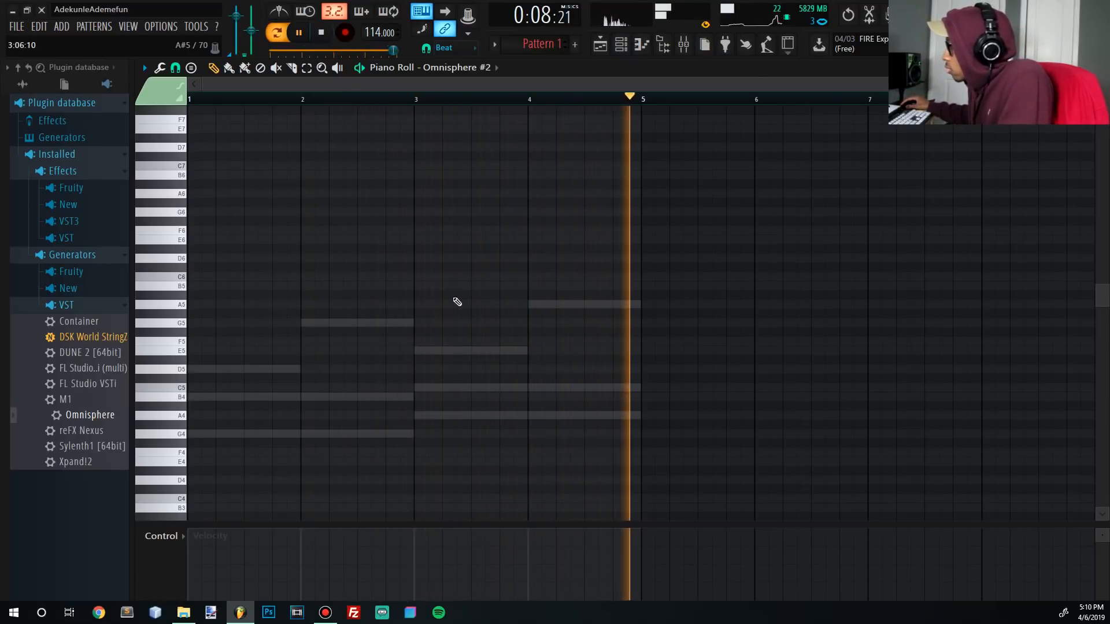
key(space)
Step: Draw a descending melody of C5, B4, G4 and E4 in bar 1 of Omnisphere #2, starting one beat apart
drag(205, 400, 181, 386)
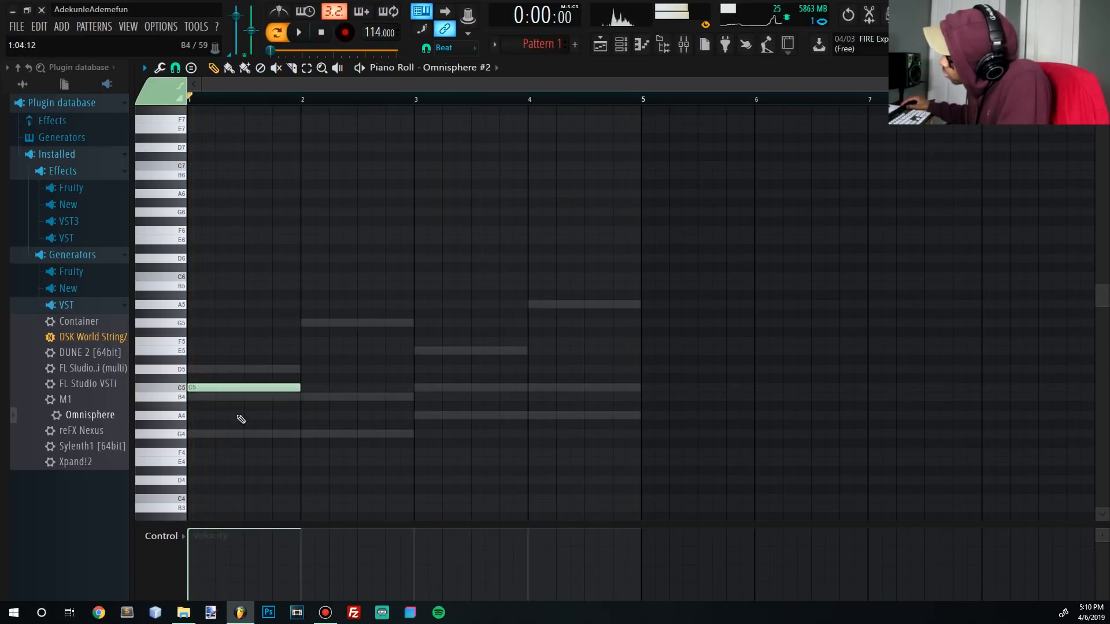
click(212, 398)
click(246, 435)
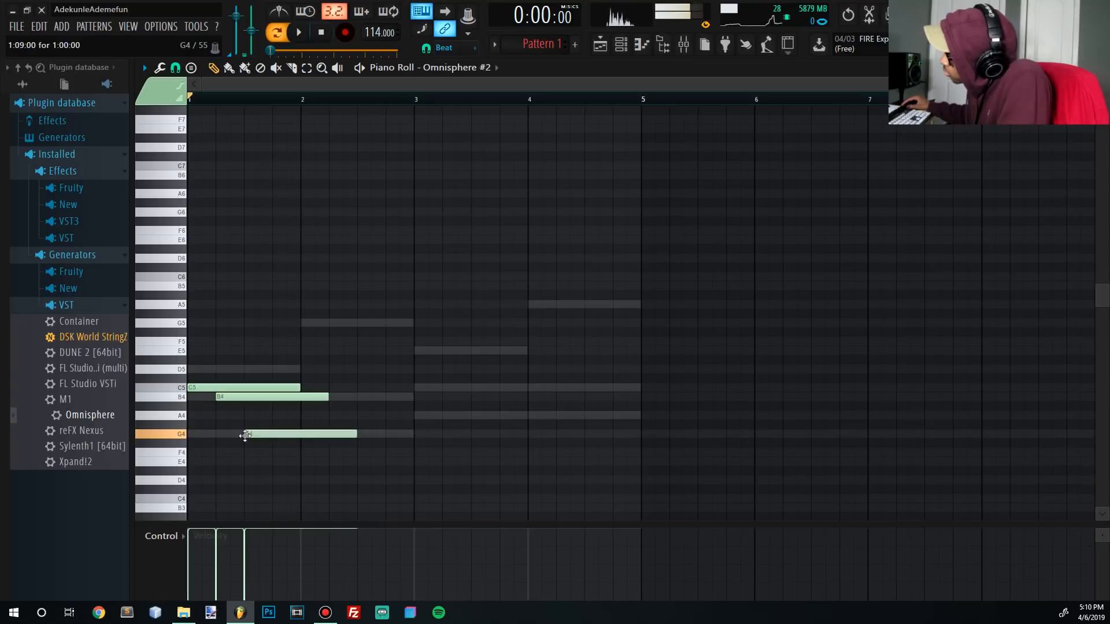
mouse_move(284, 460)
mouse_down()
mouse_move(267, 454)
mouse_move(273, 466)
mouse_up()
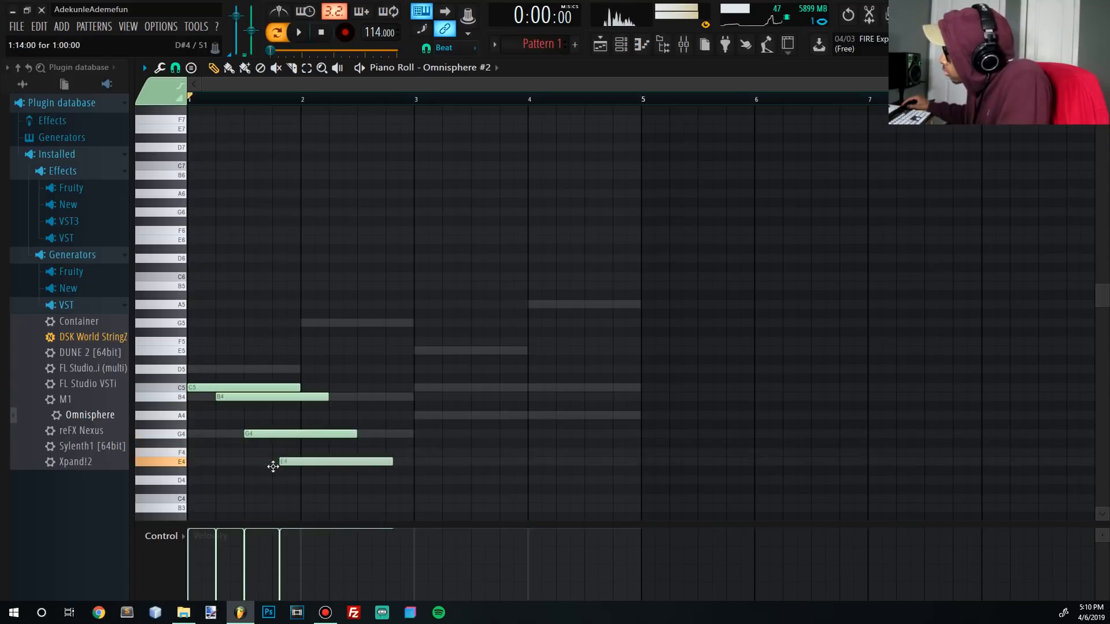
Step: Select all four melody notes and shorten them to one beat each so they no longer overlap
key(ctrl+a)
click(307, 389)
right_click(319, 390)
drag(428, 502, 198, 330)
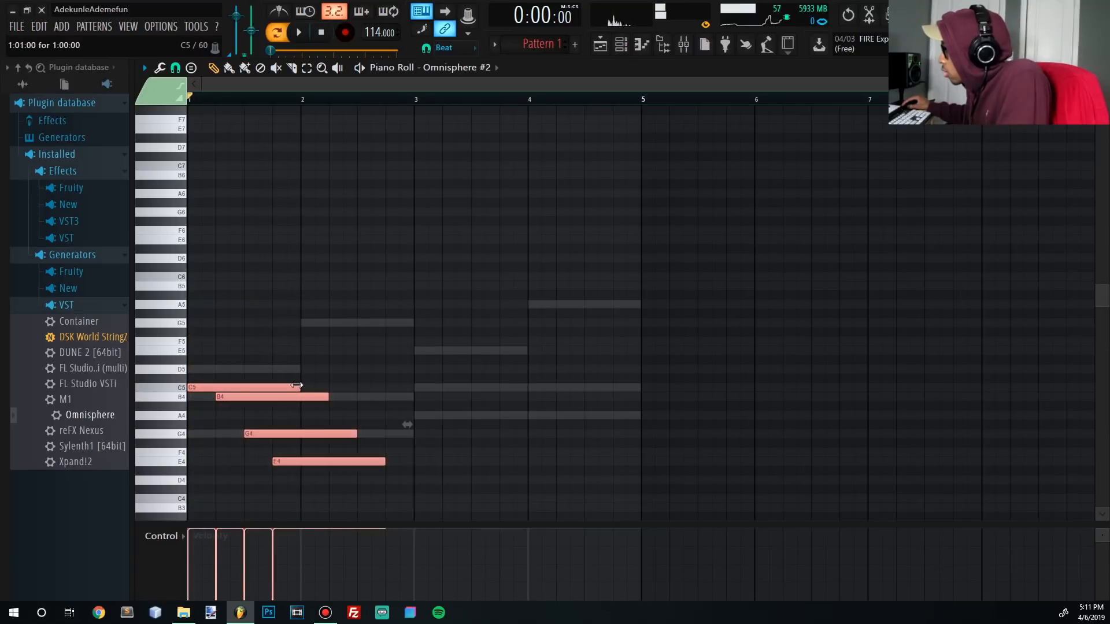
drag(297, 385, 236, 382)
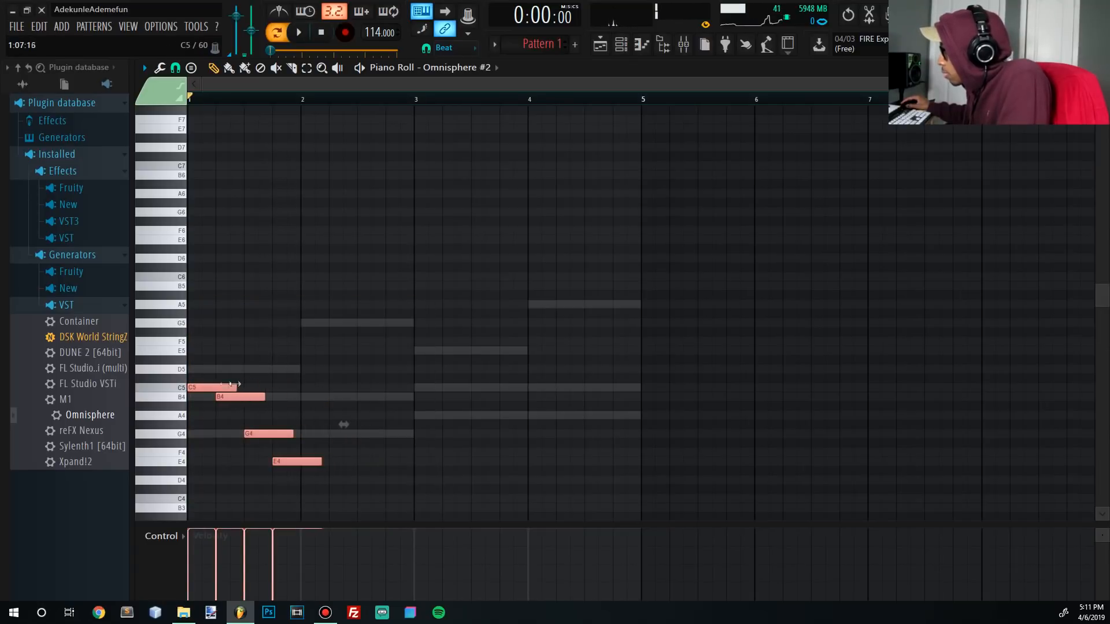
Step: Play the melody and unmute the Omnisphere #2 channel to hear it together with the chords
key(space)
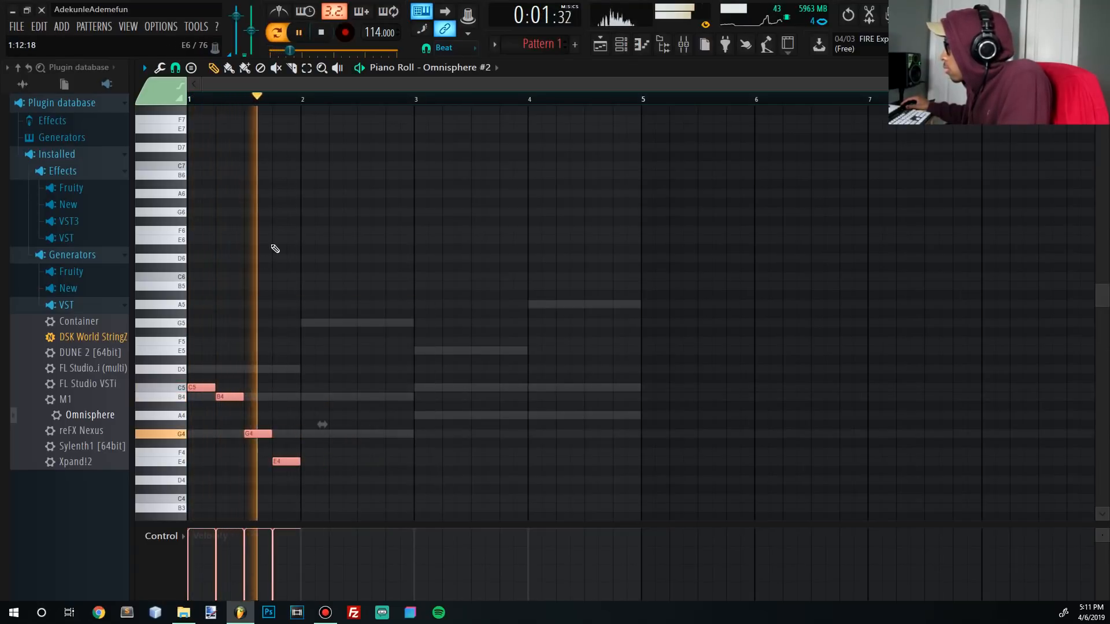
key(space)
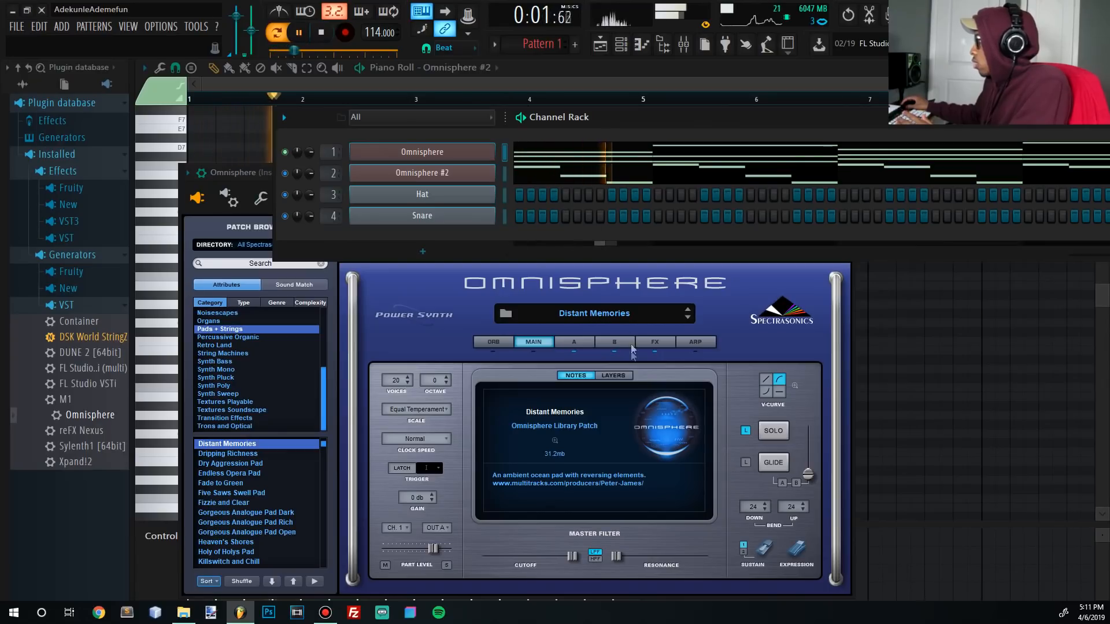
click(285, 173)
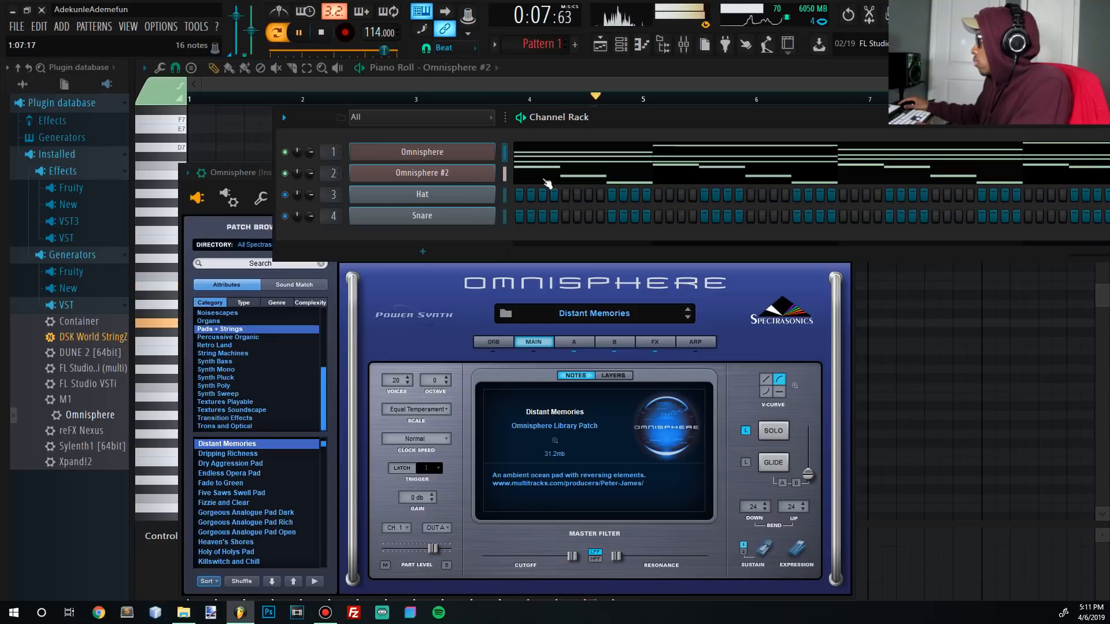
key(space)
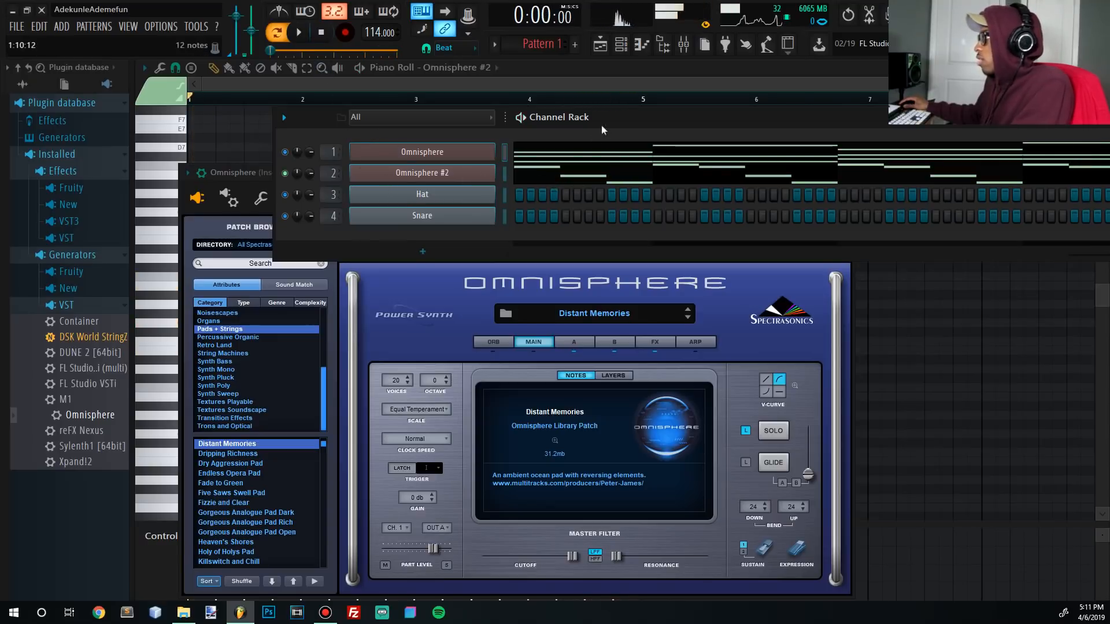
Step: Open Gross Beat on mixer track Insert 2 and choose its 1/2 Speed time preset
click(702, 48)
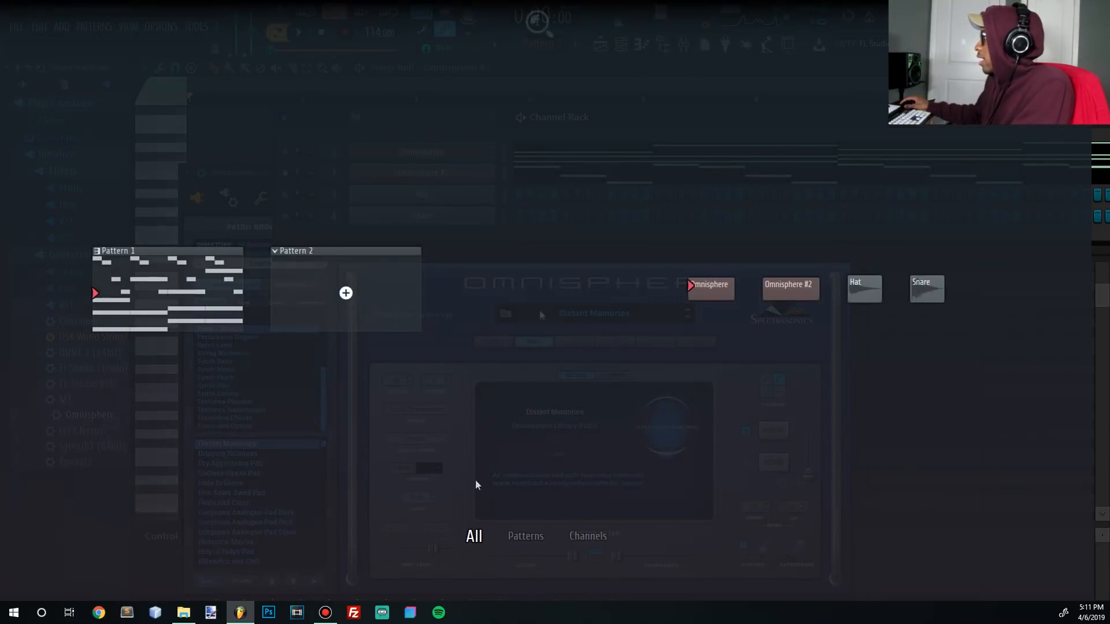
click(474, 537)
click(685, 50)
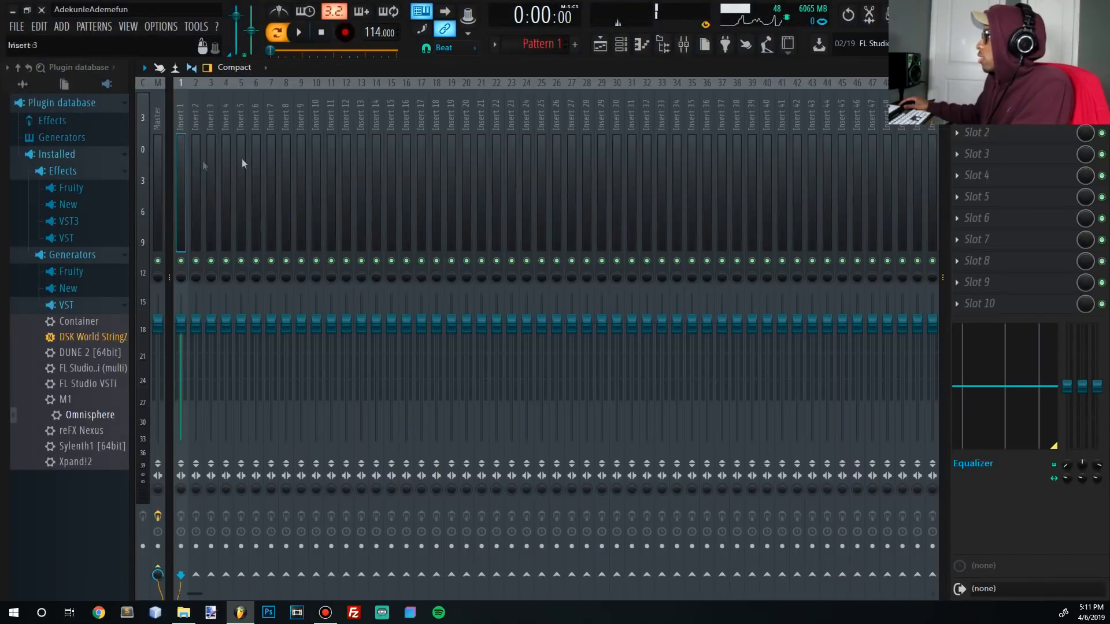
click(201, 167)
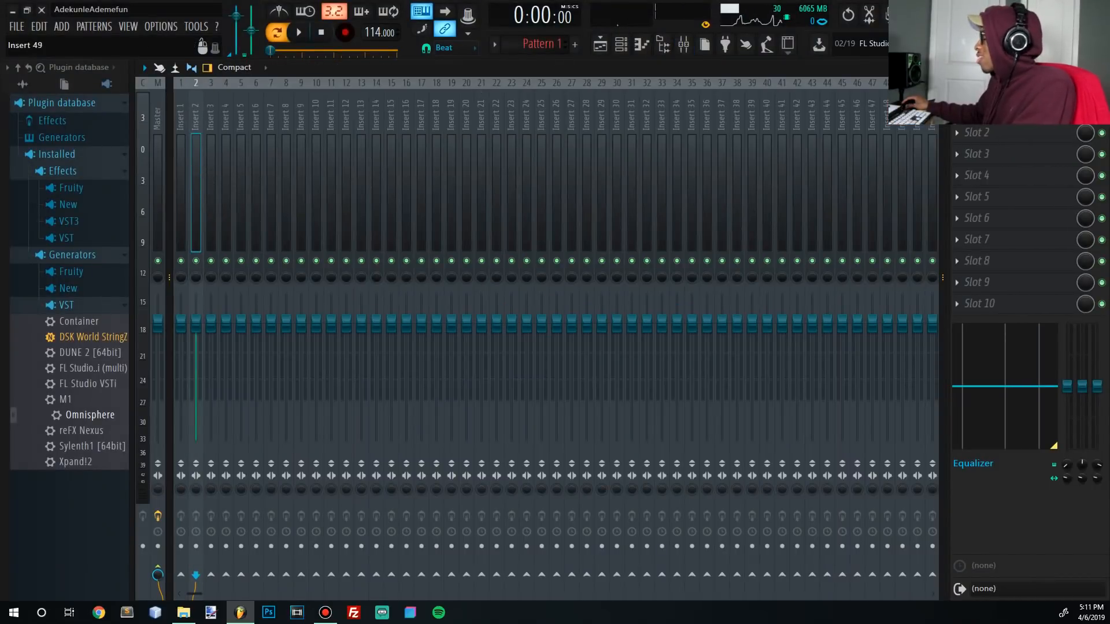
click(142, 508)
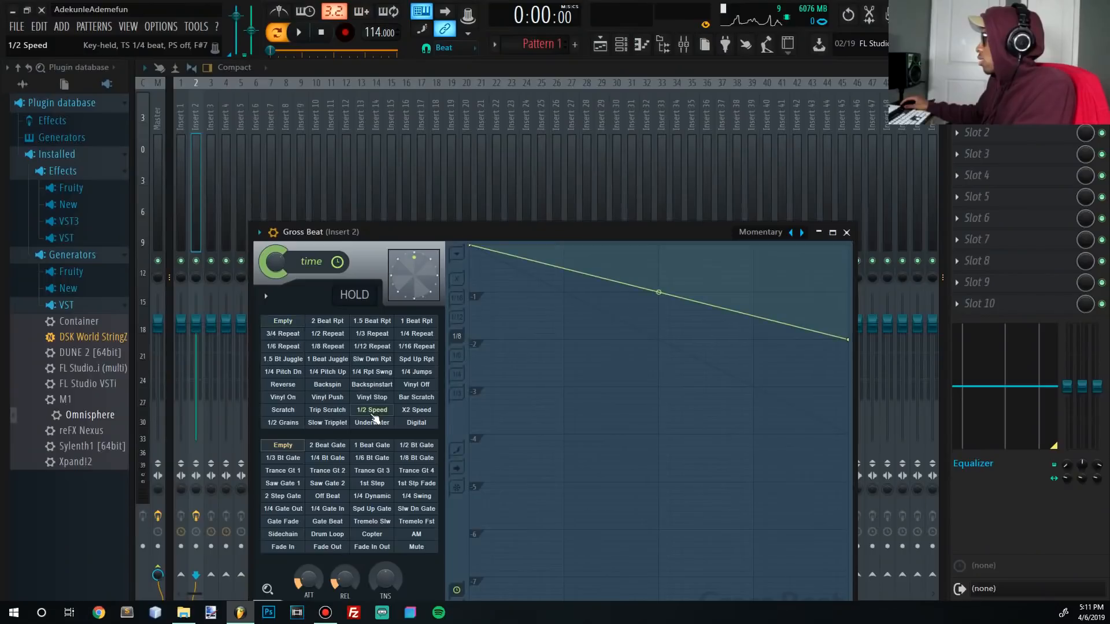
click(371, 410)
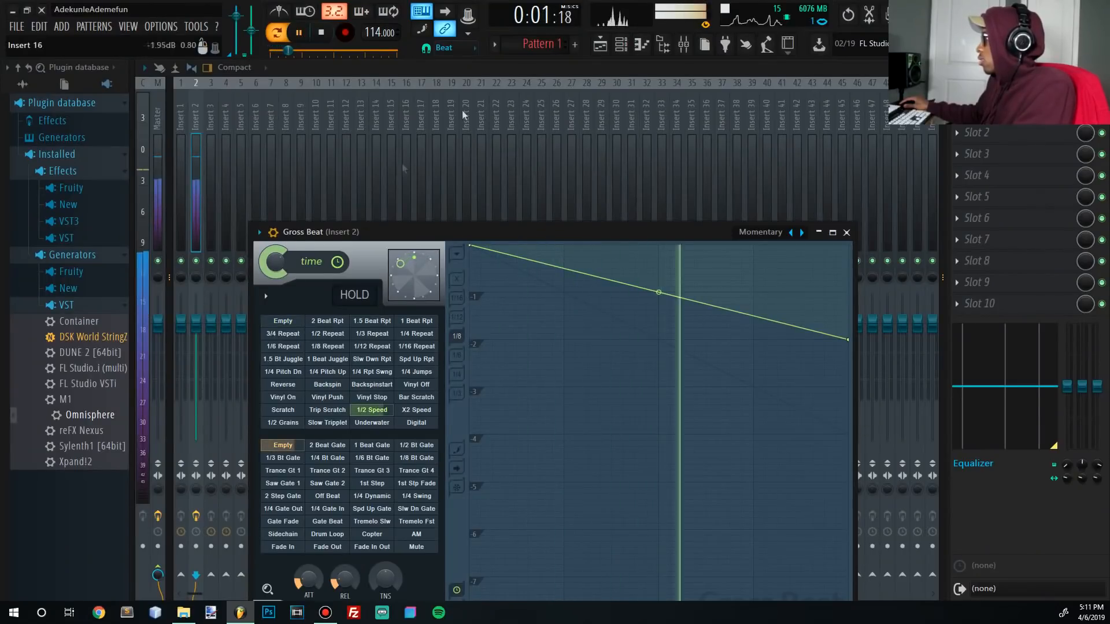
Step: Open the Omnisphere #2 piano roll from the channel rack and play the melody with the half-speed effect
key(F6)
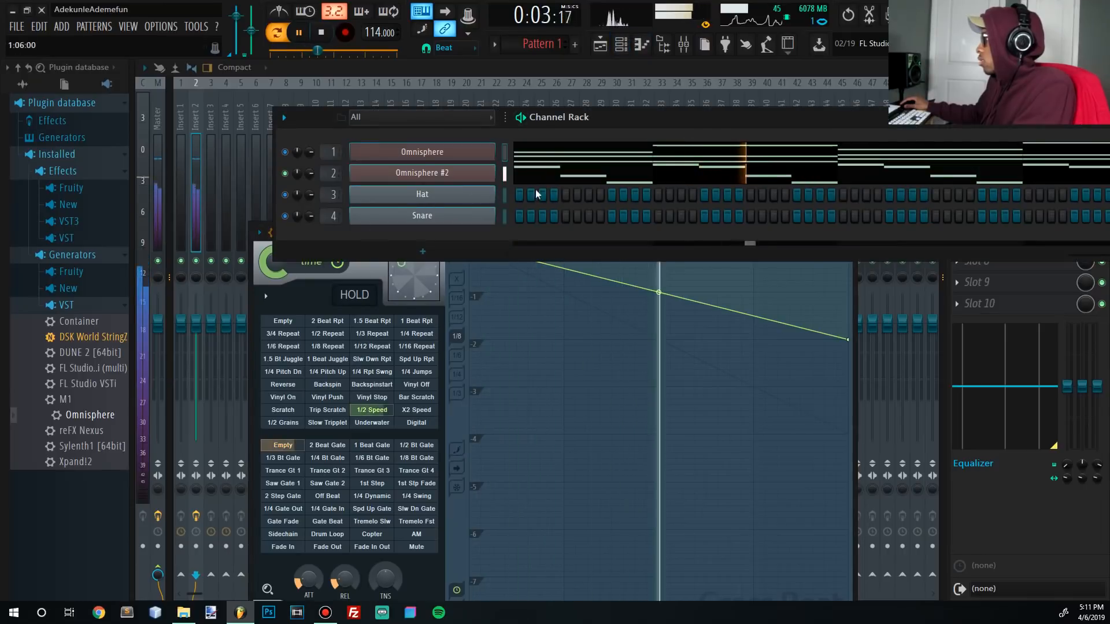
click(541, 180)
key(space)
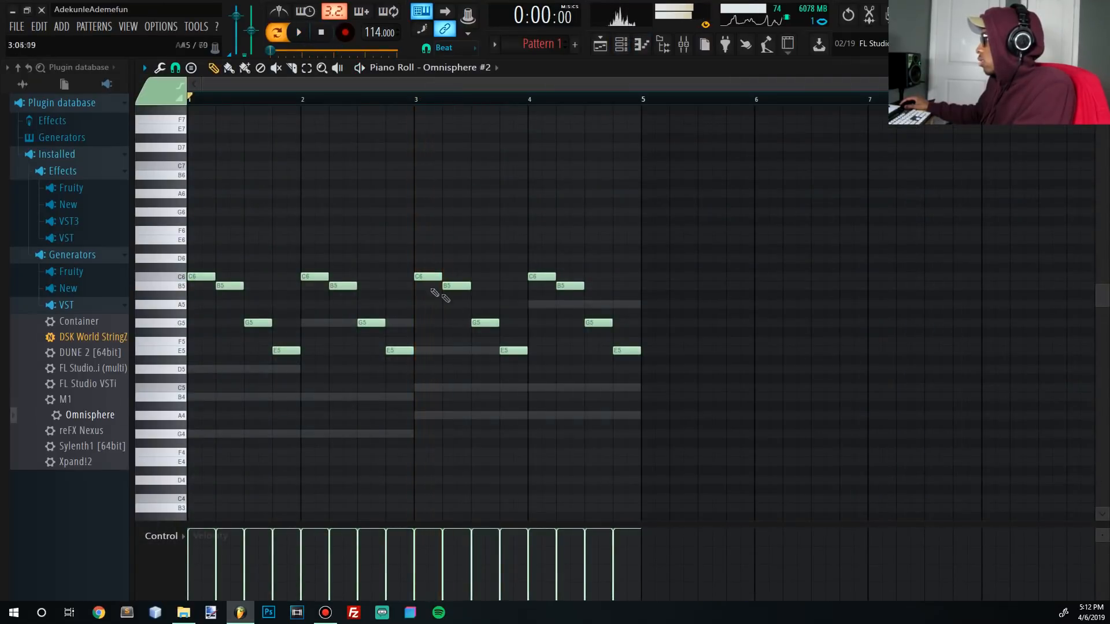
key(space)
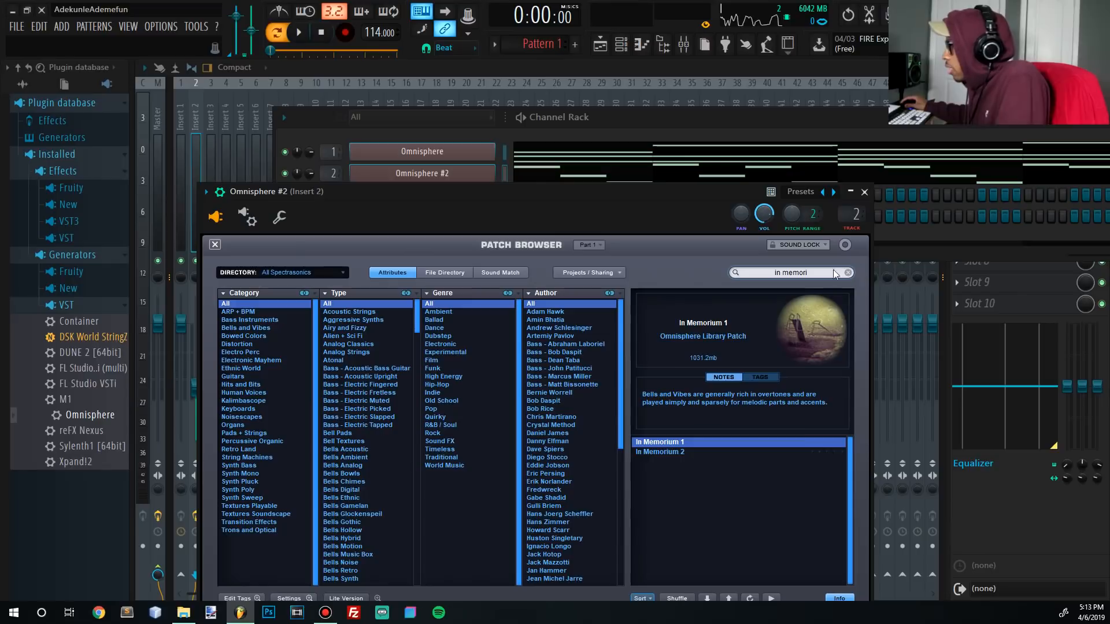
Step: Clear the patch search in Omnisphere #2, filter the patches to Bells and Vibes, and start playback
click(268, 395)
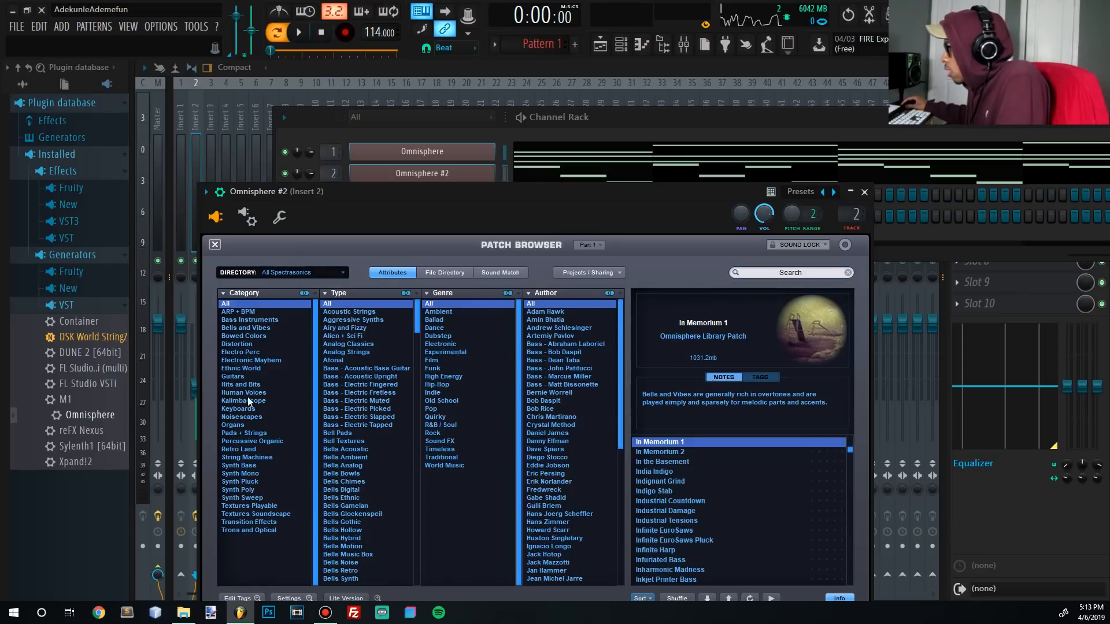
click(248, 330)
click(301, 34)
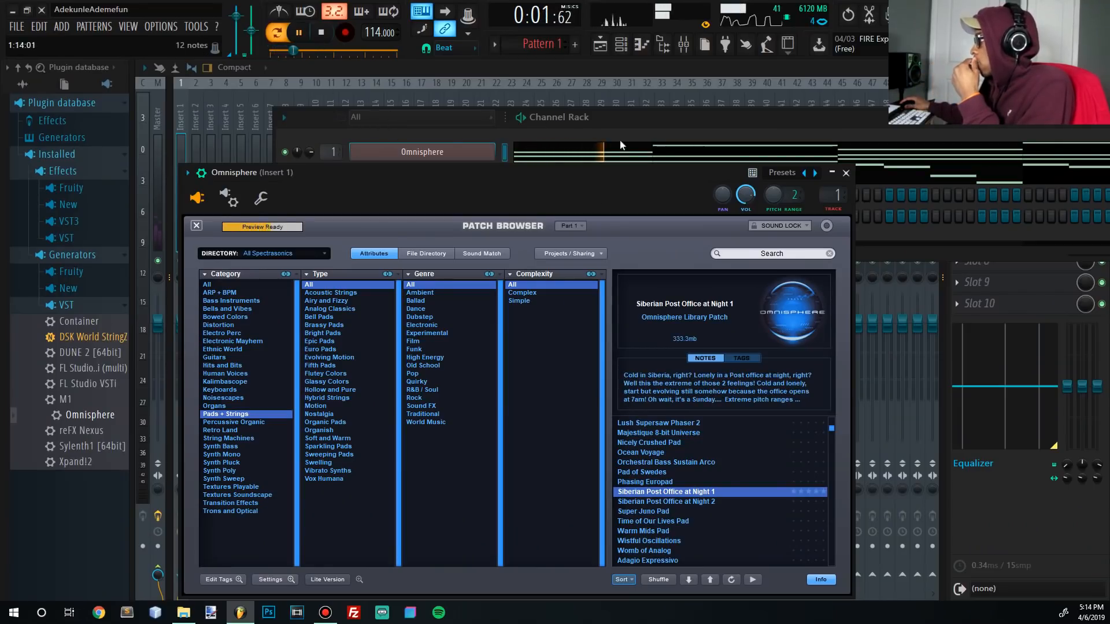
Step: Close the first Omnisphere's full patch browser and solo its channel to audition the Siberian Post Office at Night 1 pad
click(640, 121)
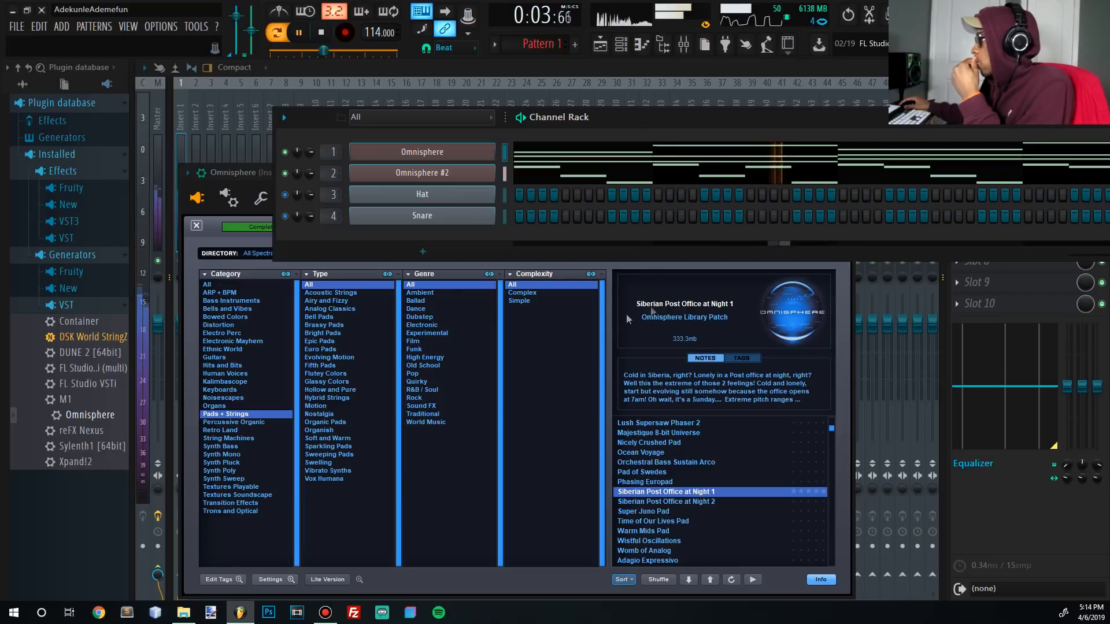
click(195, 227)
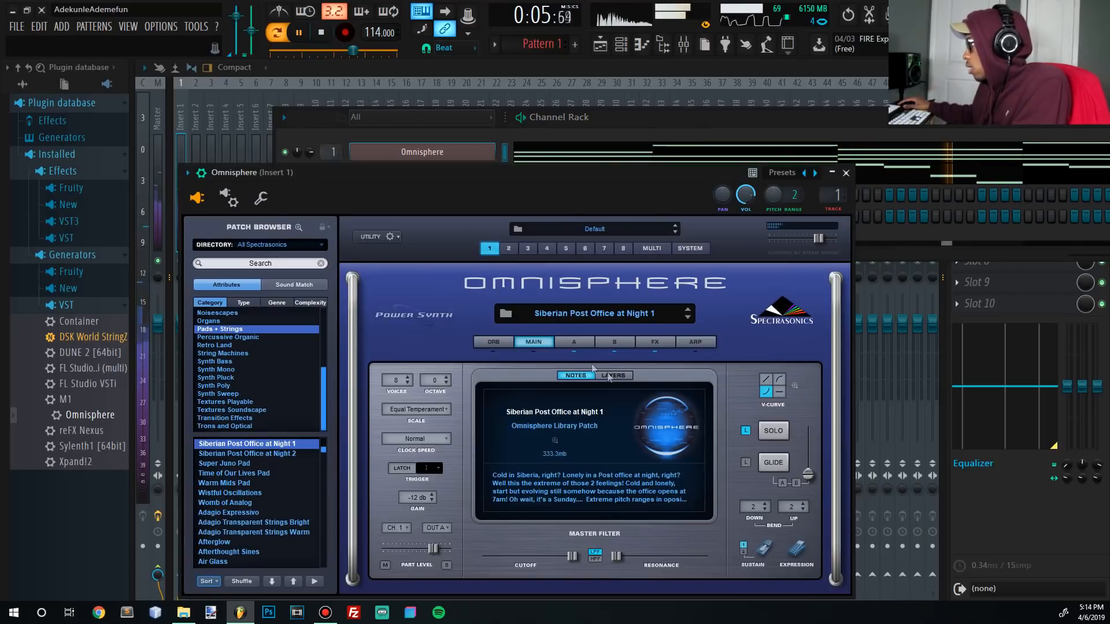
right_click(285, 153)
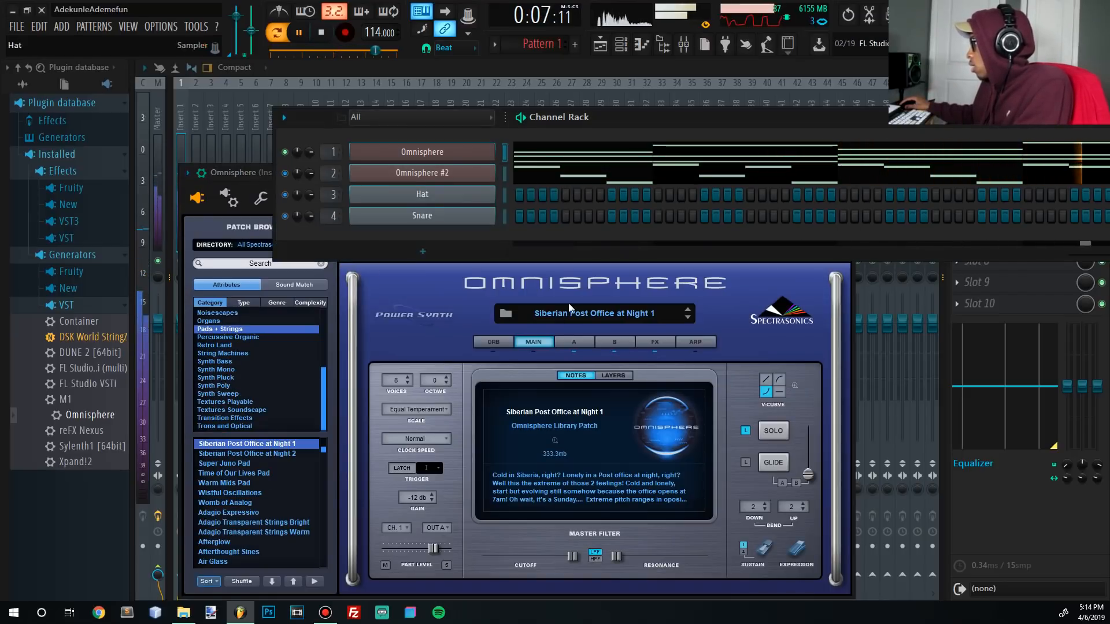
click(616, 355)
key(space)
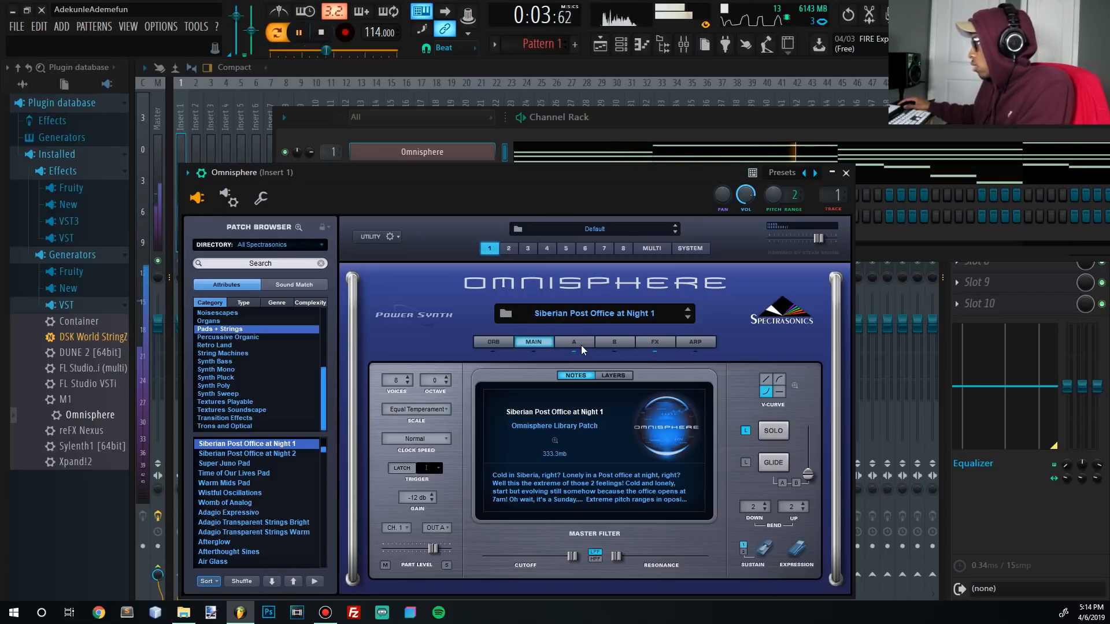
Step: Open Omnisphere #2 from the channel rack and close its full patch browser with the Otherworldly Toy Piano patch loaded
click(307, 134)
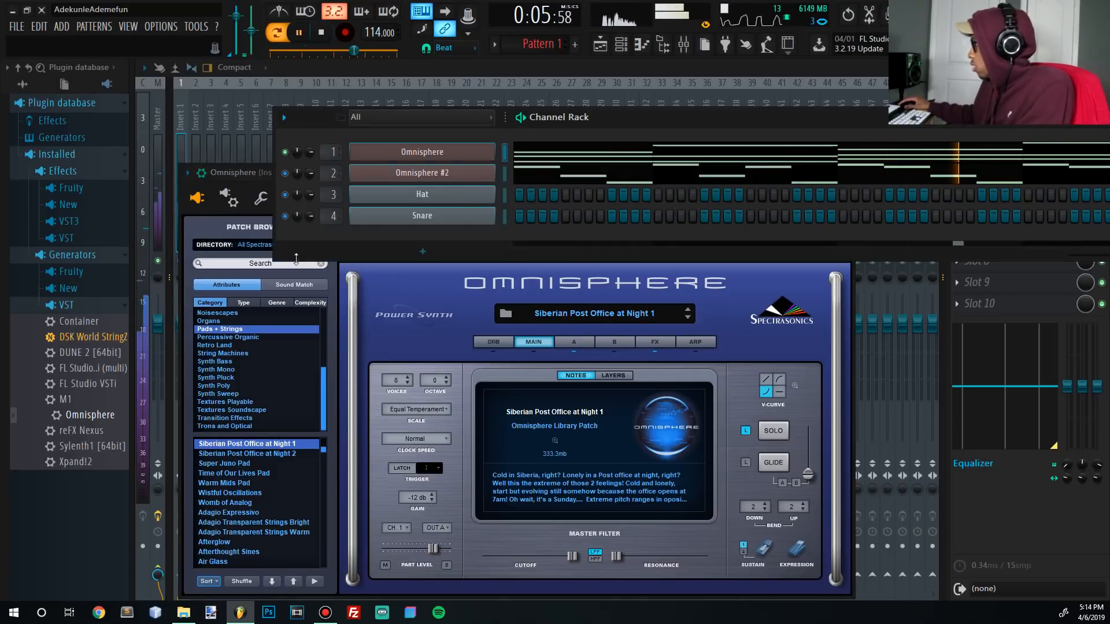
click(405, 180)
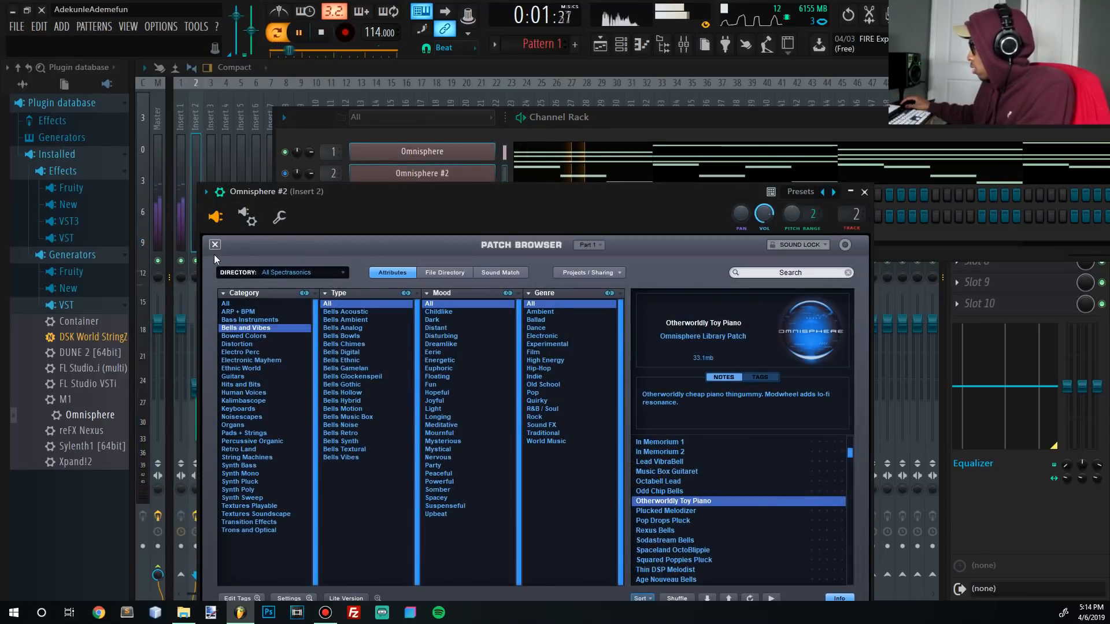
click(215, 245)
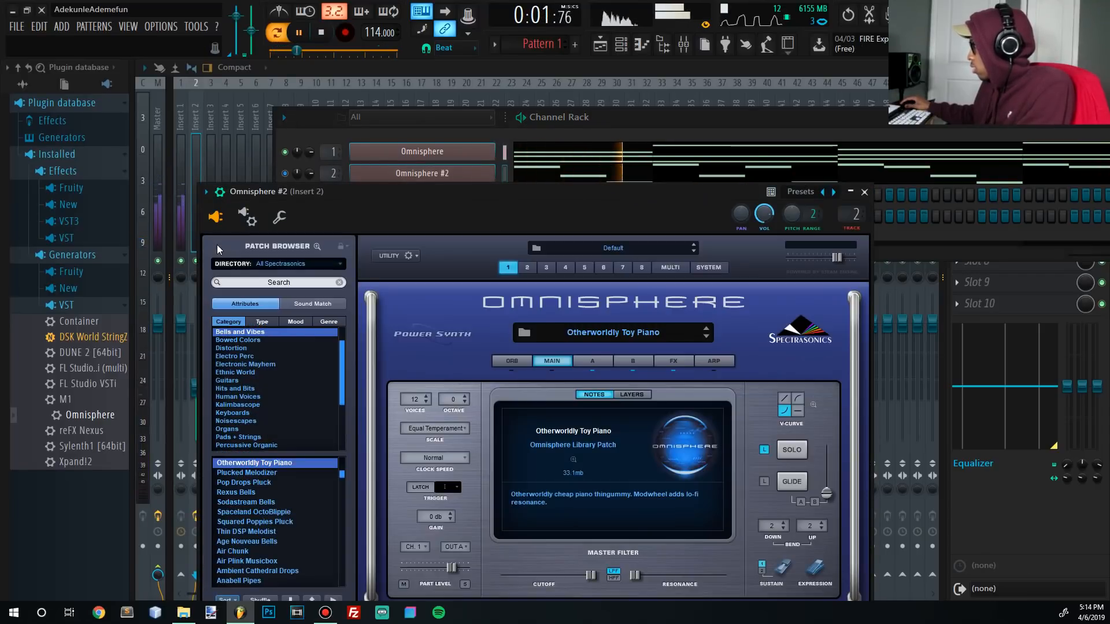
click(575, 122)
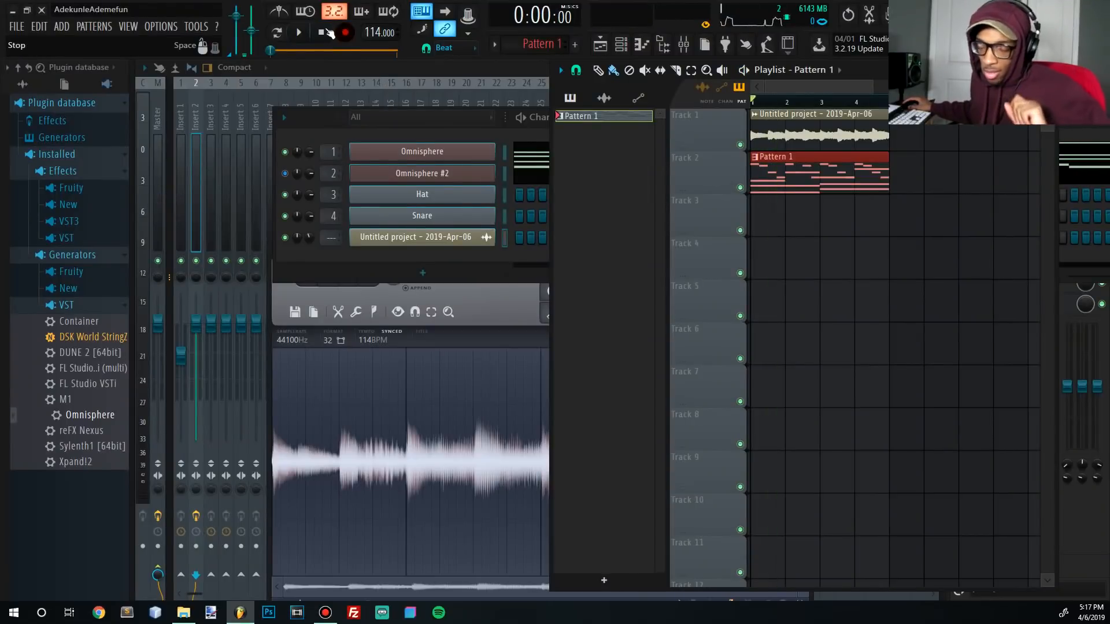
Step: Play back Pattern 1 and audition the LD hat samples in the hats and cymbals folder
click(299, 32)
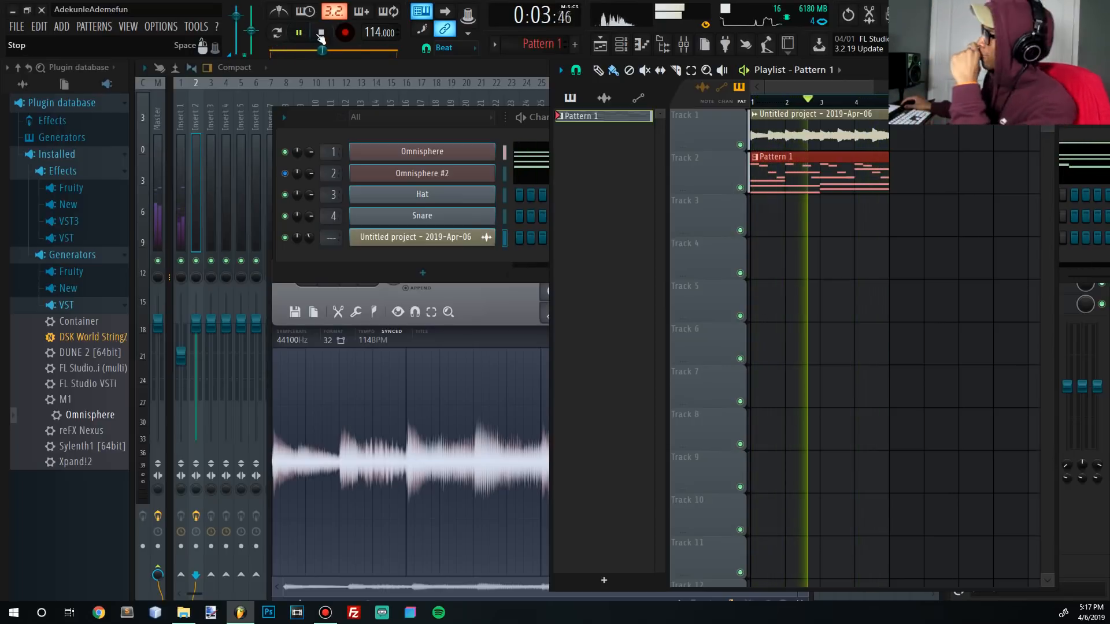
click(321, 33)
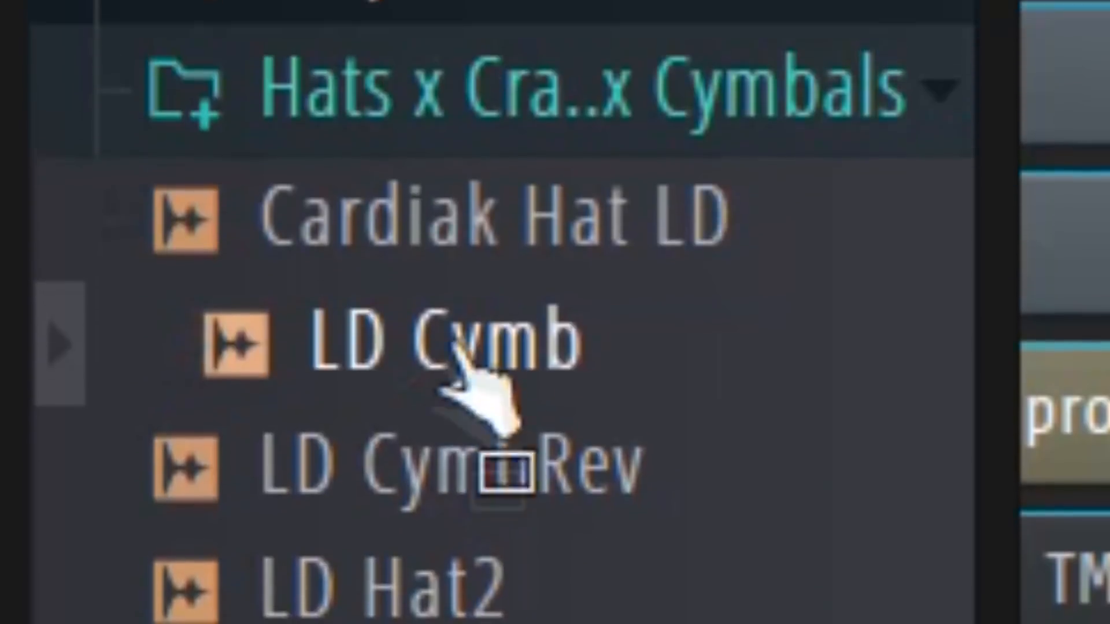
click(585, 260)
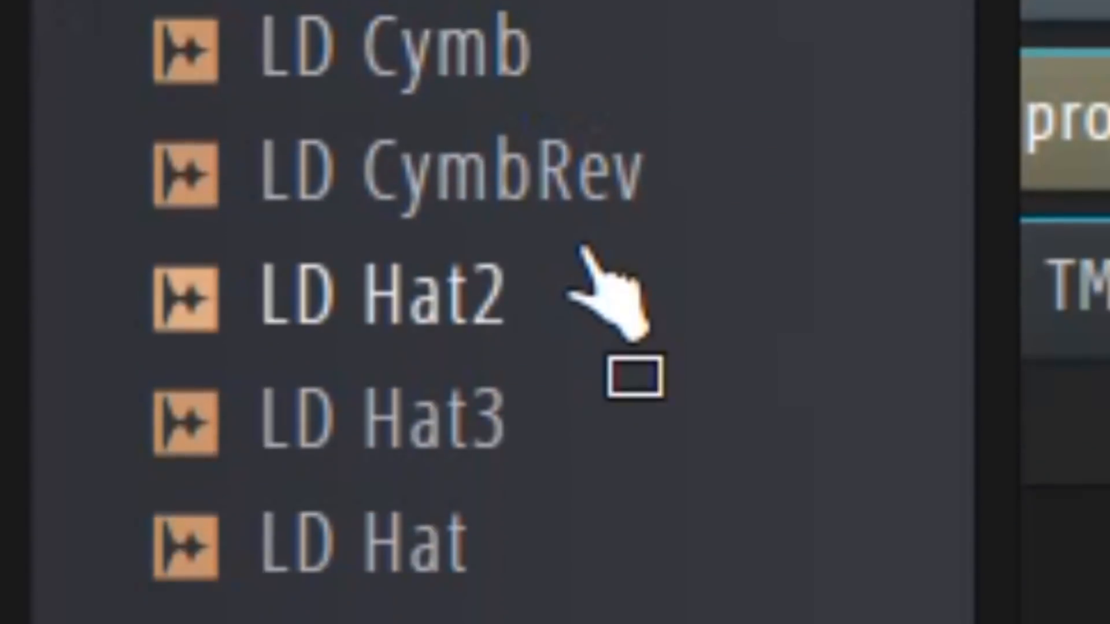
click(570, 509)
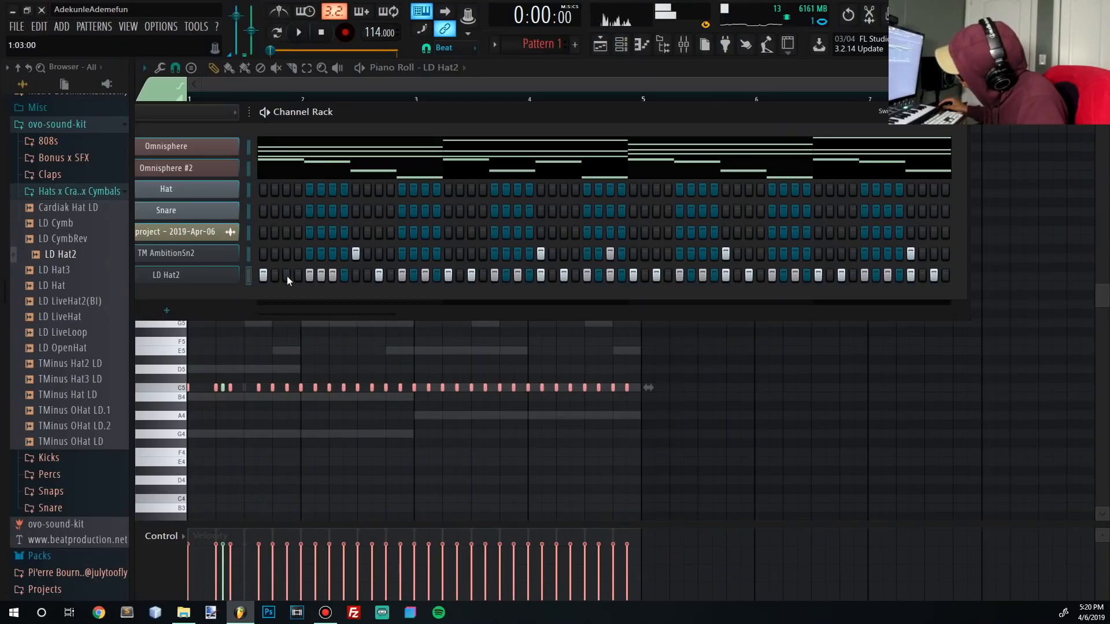
Step: Remove step 5 from the LD Hat2 channel, try a hit on step 10, and put it back on step 11
key(space)
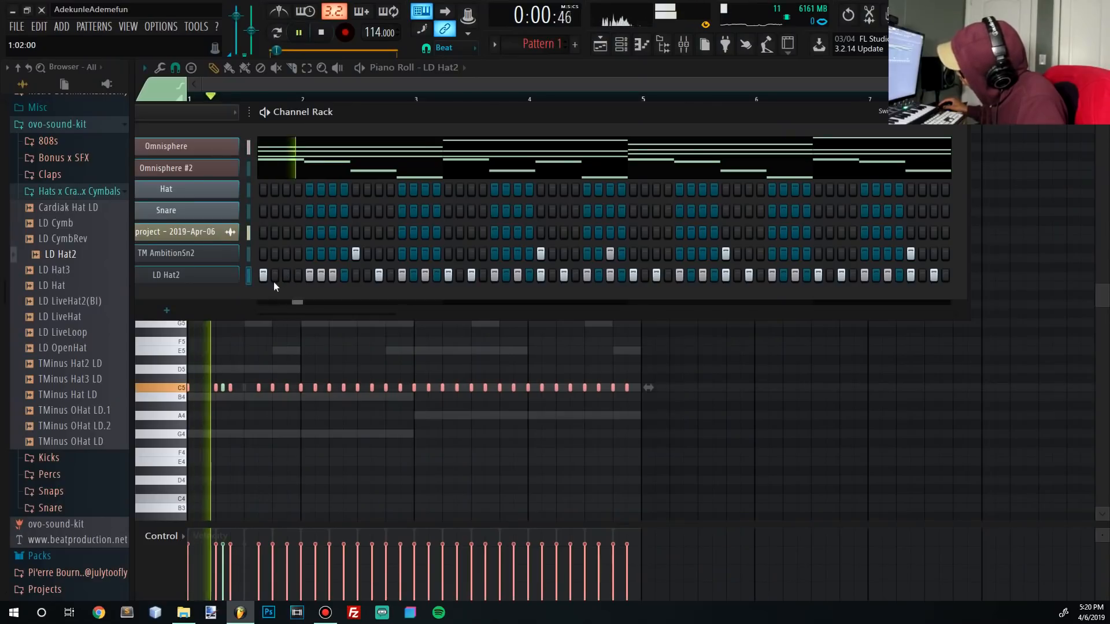
key(space)
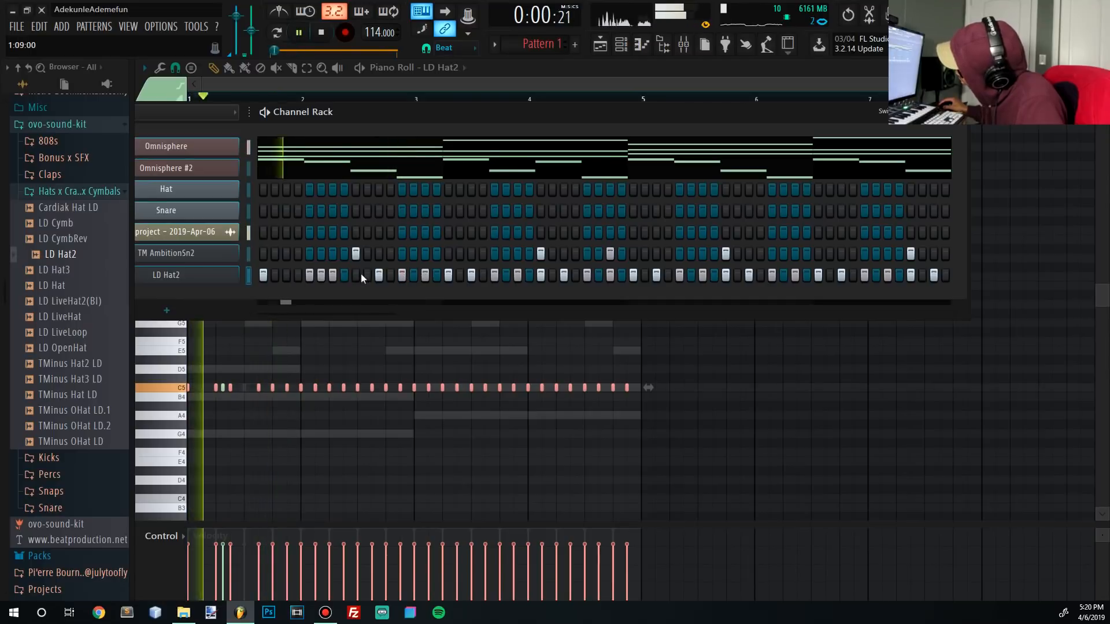
click(378, 275)
click(309, 275)
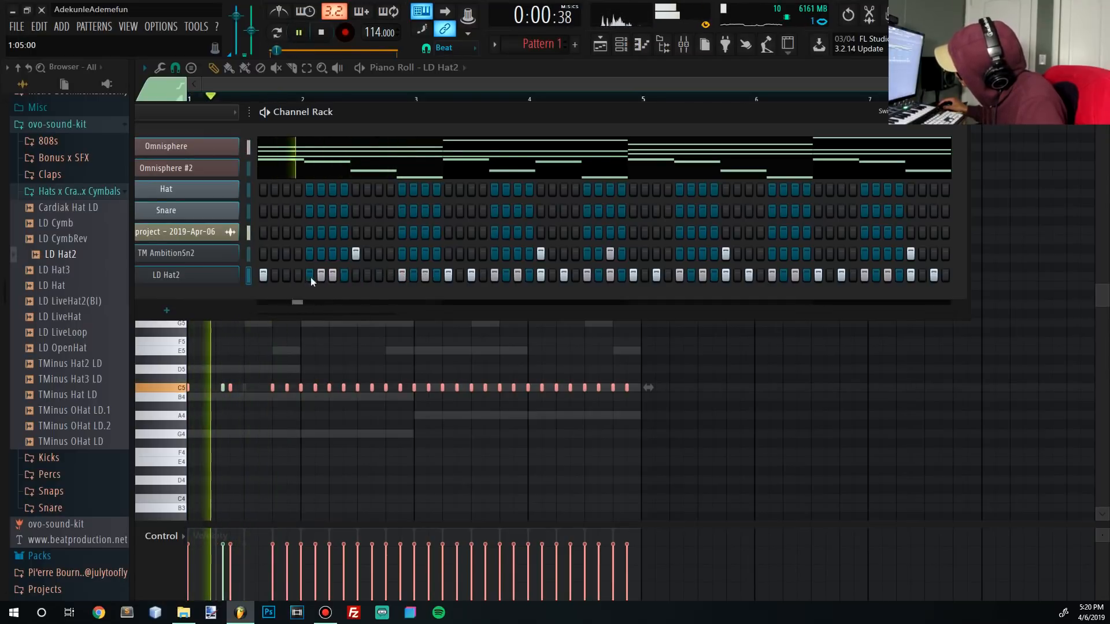
click(368, 275)
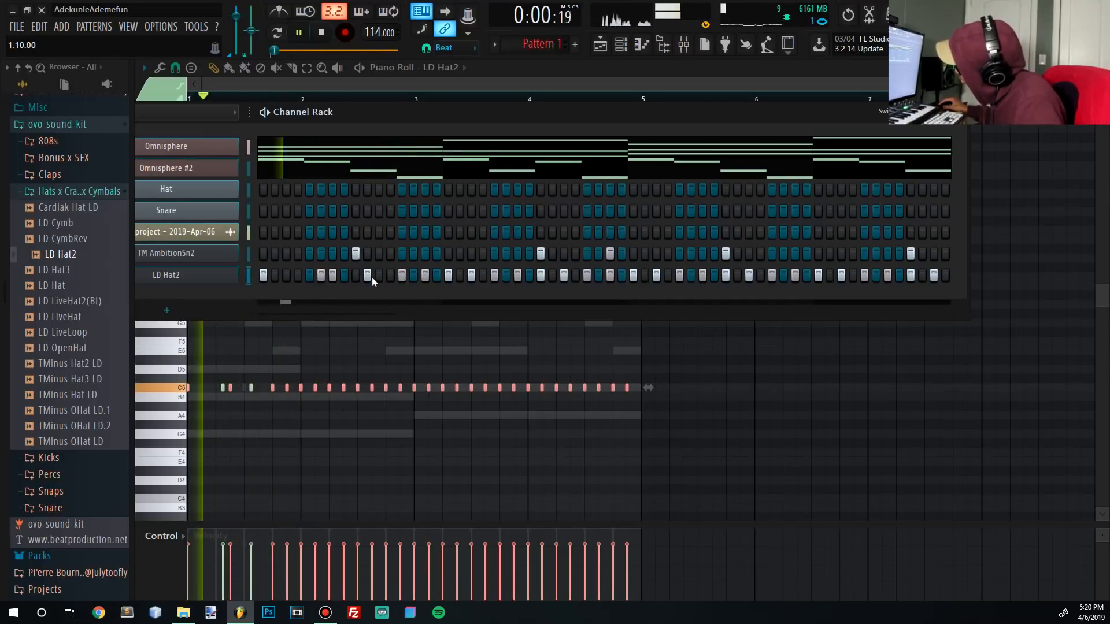
click(367, 275)
click(380, 275)
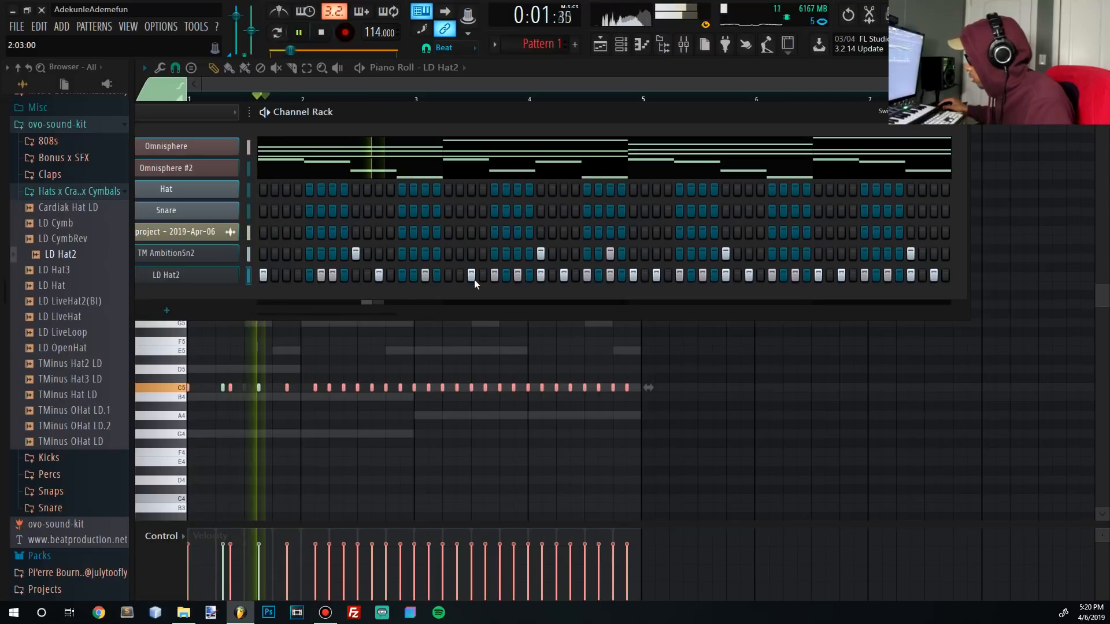
Step: Clear steps 17 to 21 of the LD Hat2 channel in the second bar while replaying the pattern
key(space)
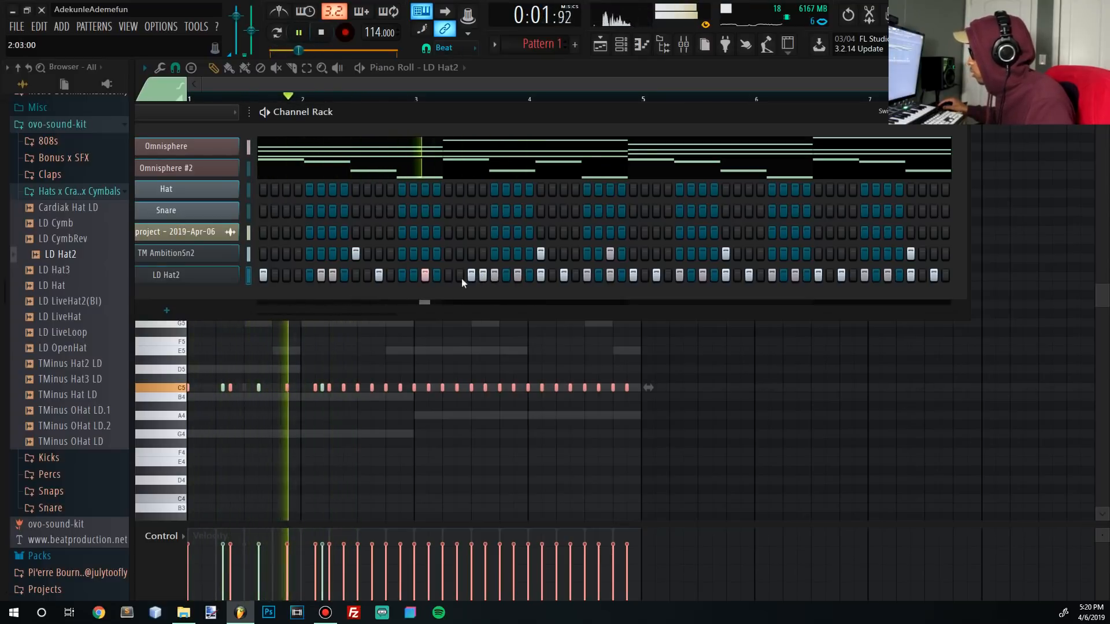
key(space)
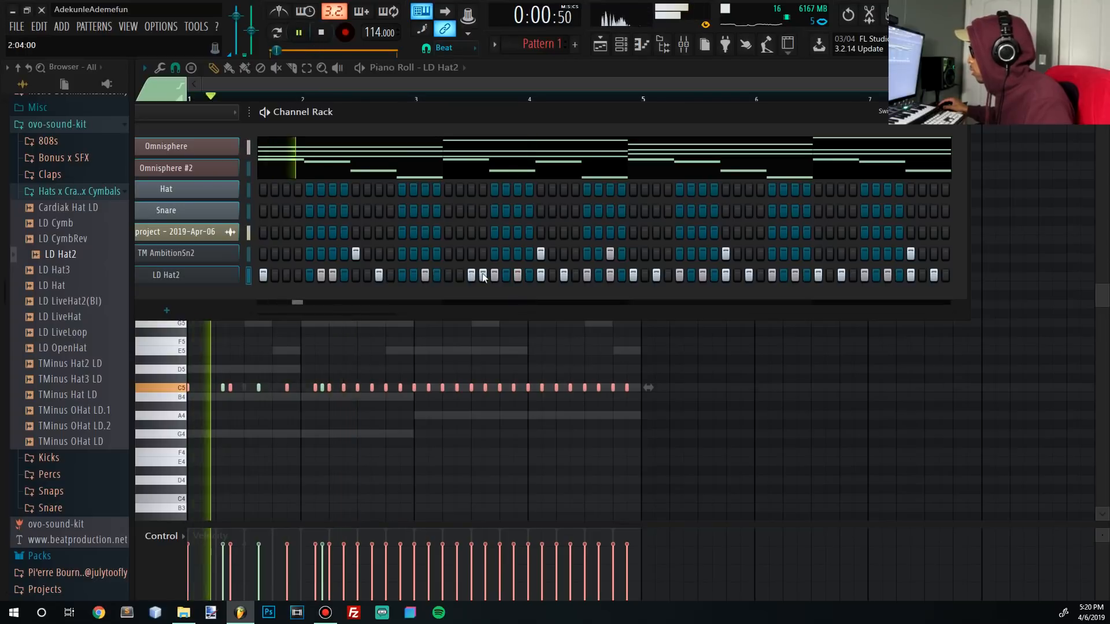
right_click(483, 275)
right_click(492, 275)
key(space)
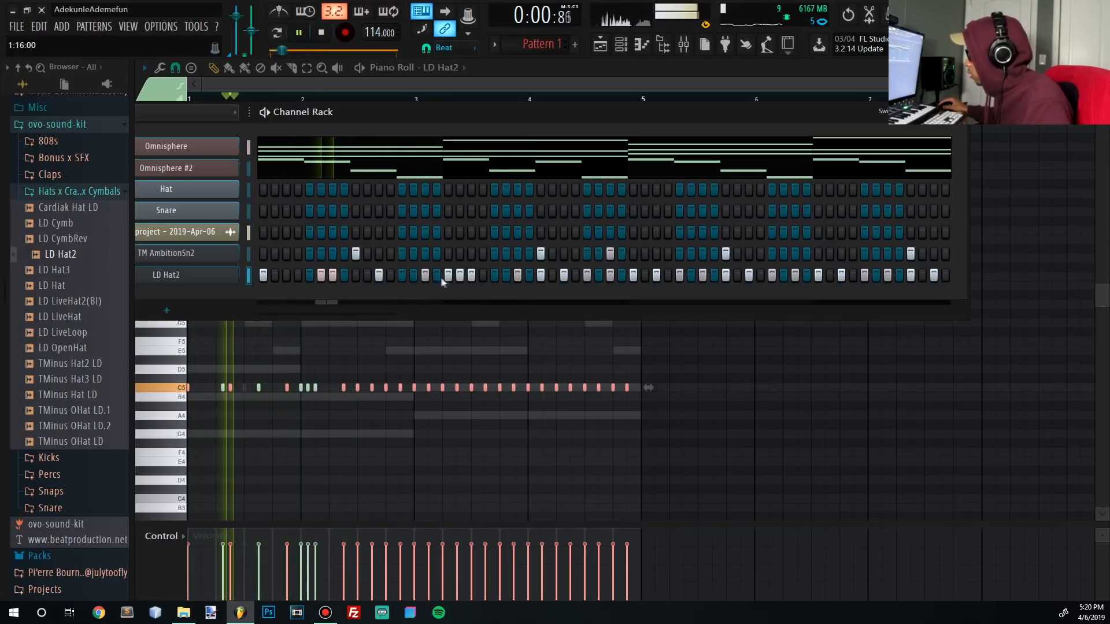
right_click(450, 277)
right_click(459, 277)
right_click(471, 278)
key(space)
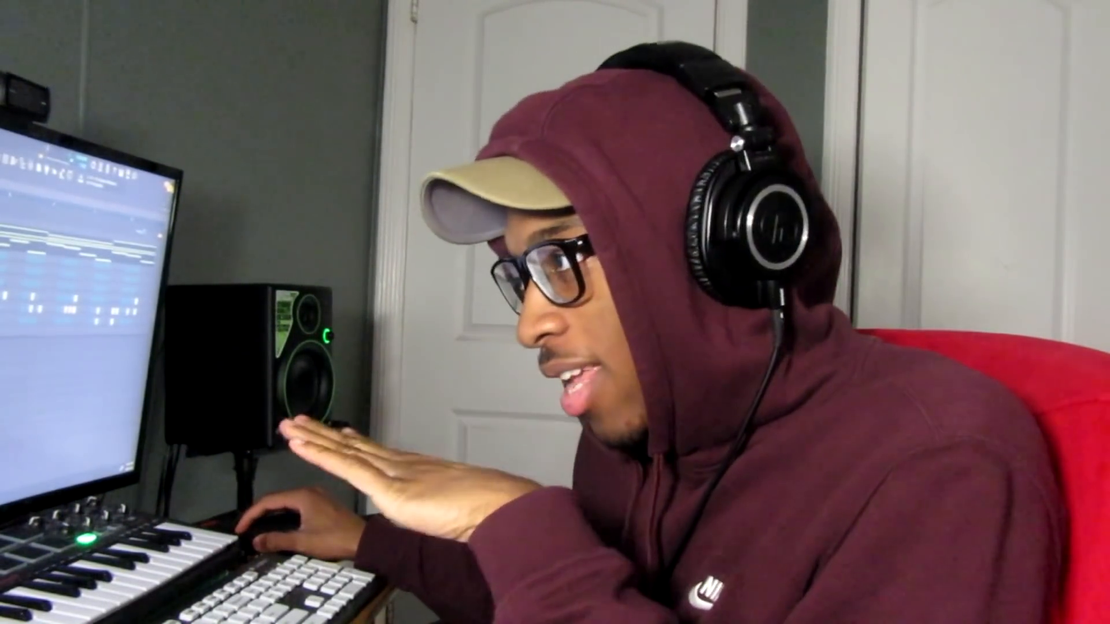
Step: Audition TCE Spinz 808, collapse the Spinz 808 + Kicks folder, and open the 808s Wav folder of the TM88 Nightmare drum kit
click(63, 324)
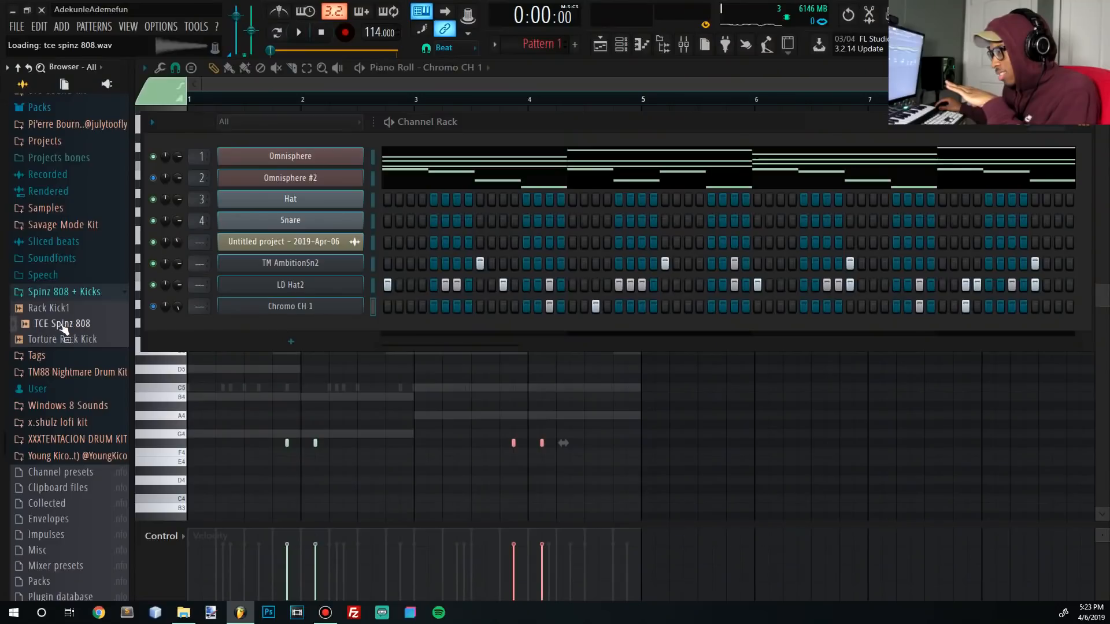
click(74, 293)
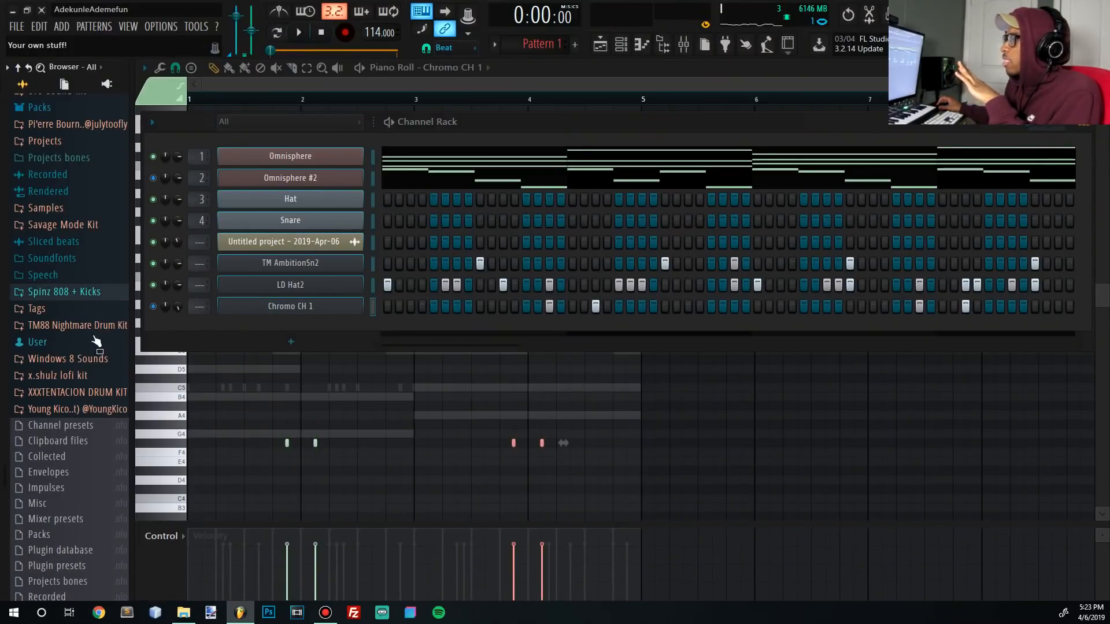
scroll(96, 342, up, 4)
click(102, 515)
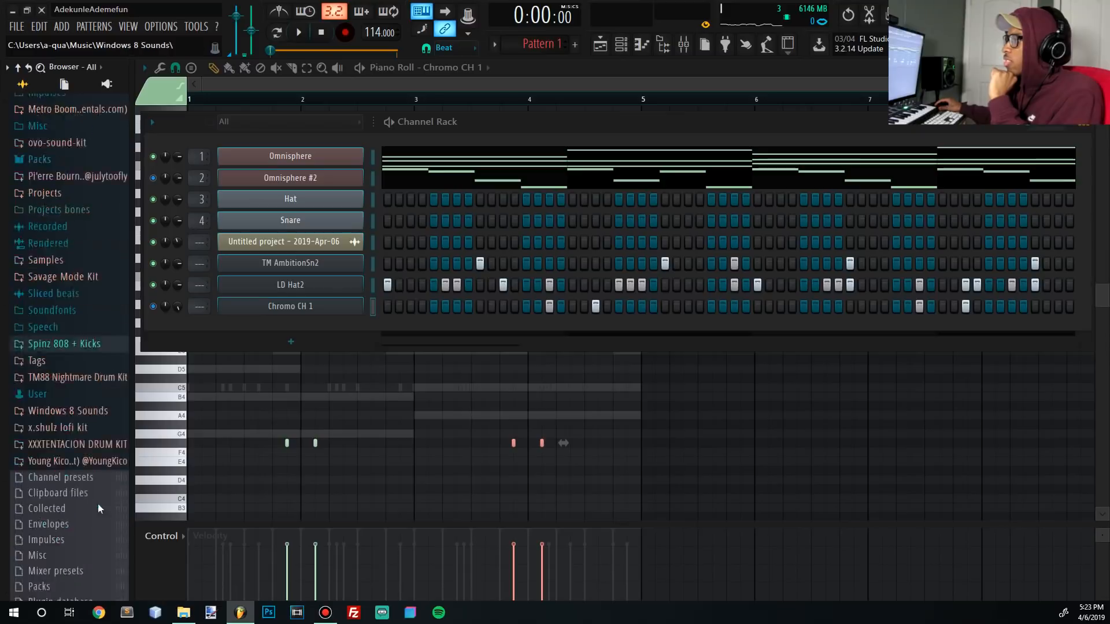
click(86, 269)
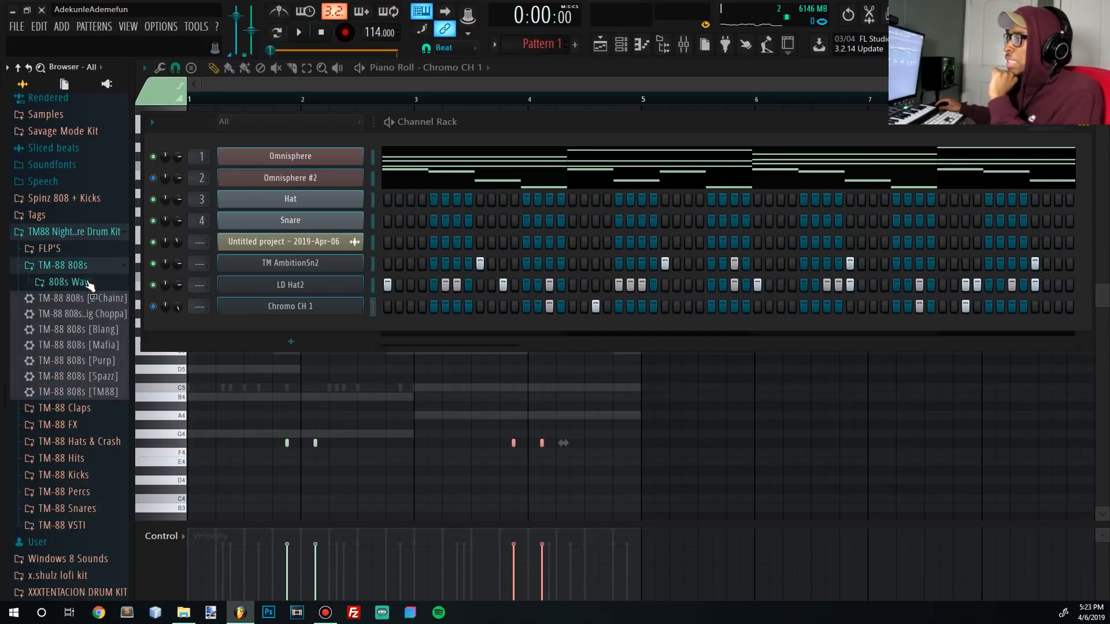
click(88, 286)
Step: Enter TM-88 808s [TM88] bass notes on C#7 in bar 1 and on G#6 in bar 2 of the piano roll
drag(191, 279, 172, 297)
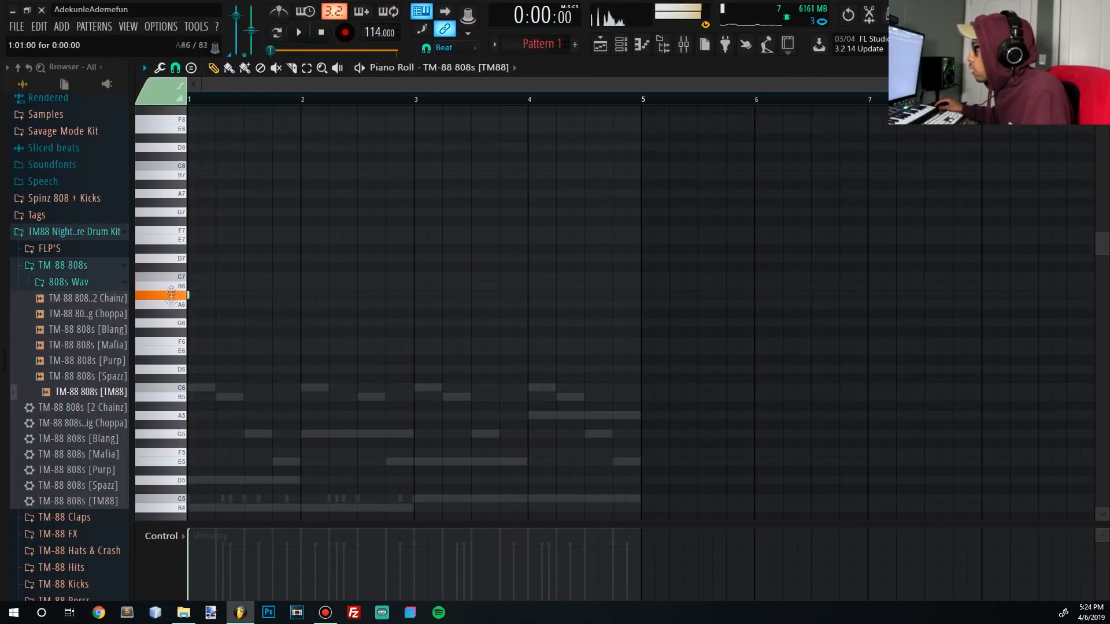
key(space)
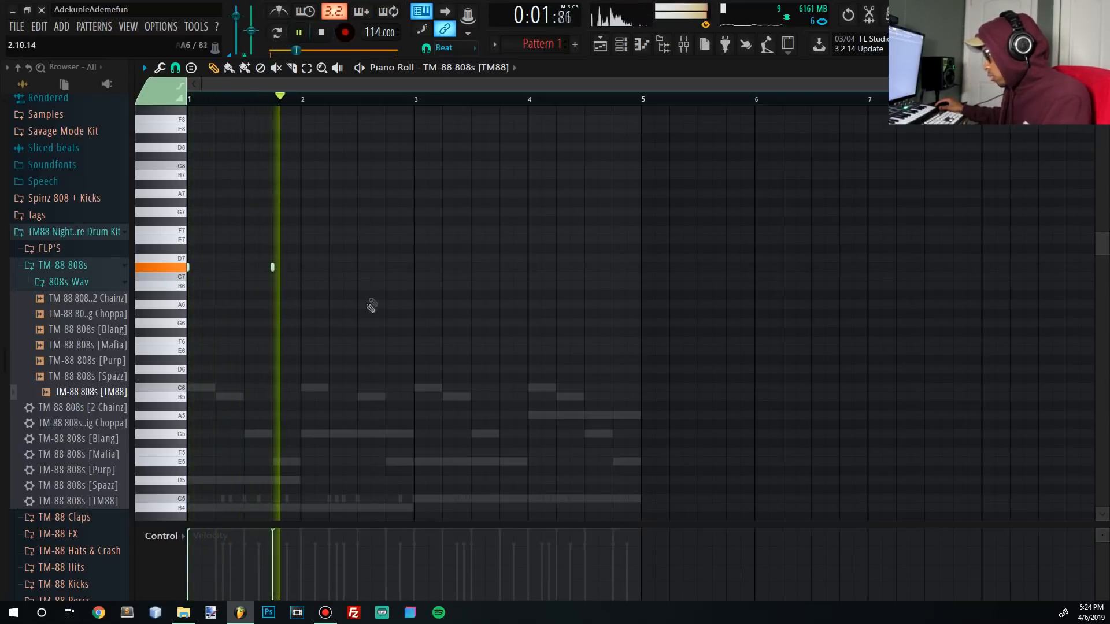
key(space)
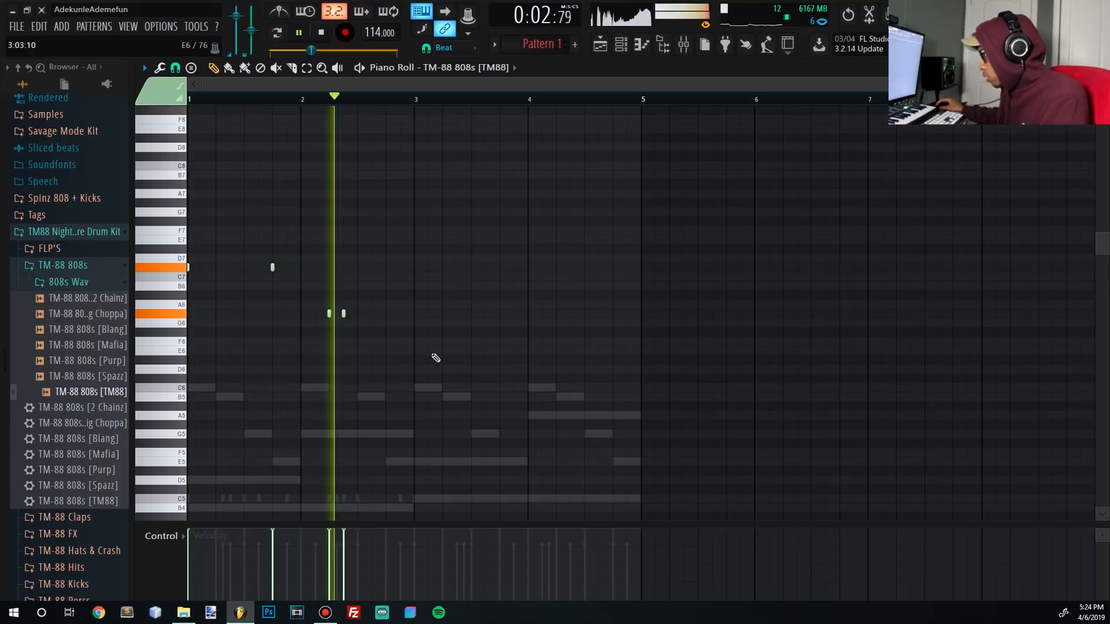
click(386, 313)
key(space)
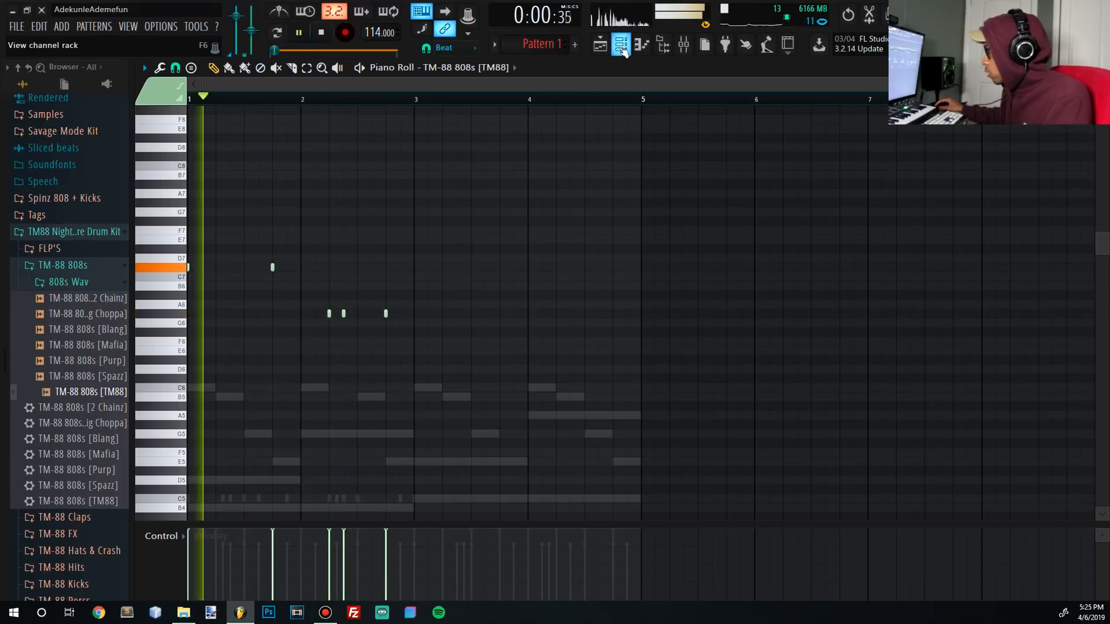
Step: Set the TM-88 808s [TM88] channel to cut itself and return to its piano roll
click(621, 48)
right_click(339, 335)
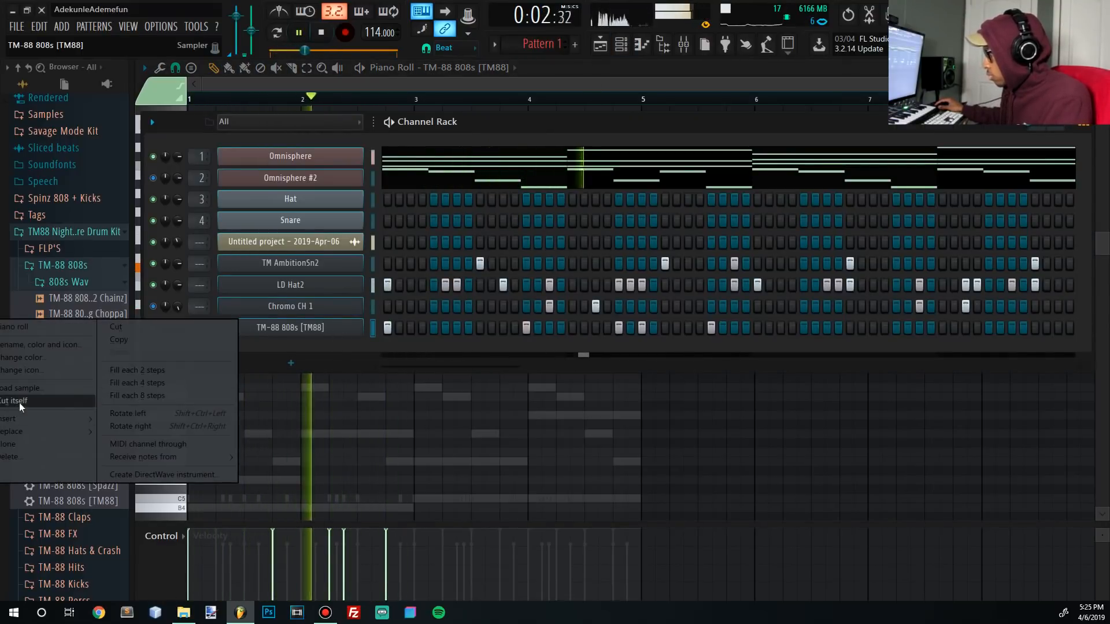
click(19, 402)
key(F6)
key(space)
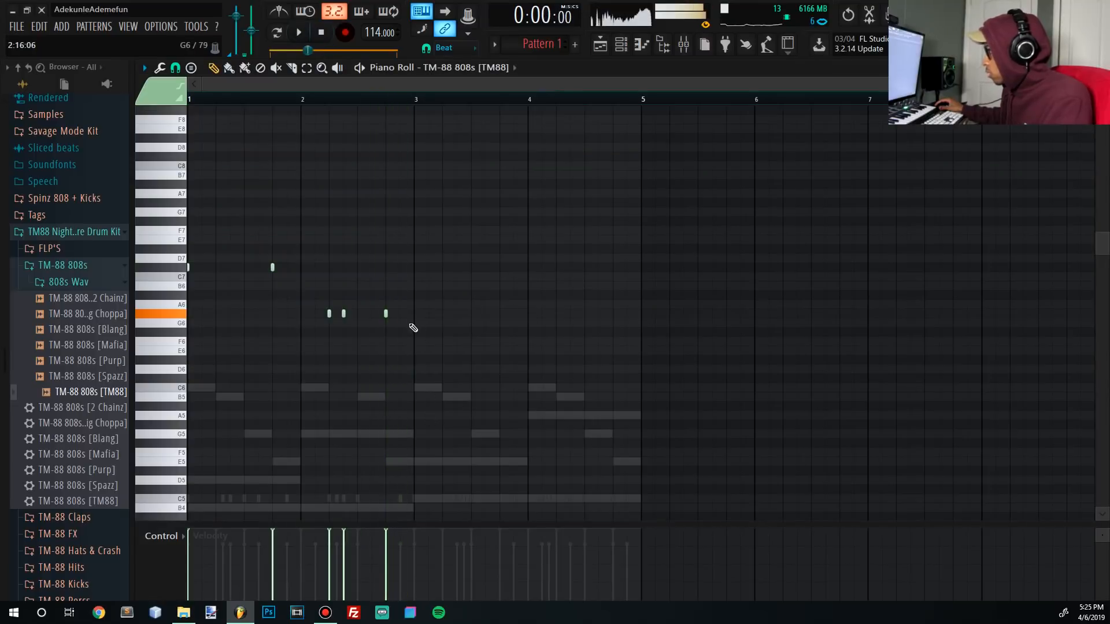
Step: Transpose all the 808 notes down two octaves to C#5 and G#4 and play the result
drag(474, 373, 180, 208)
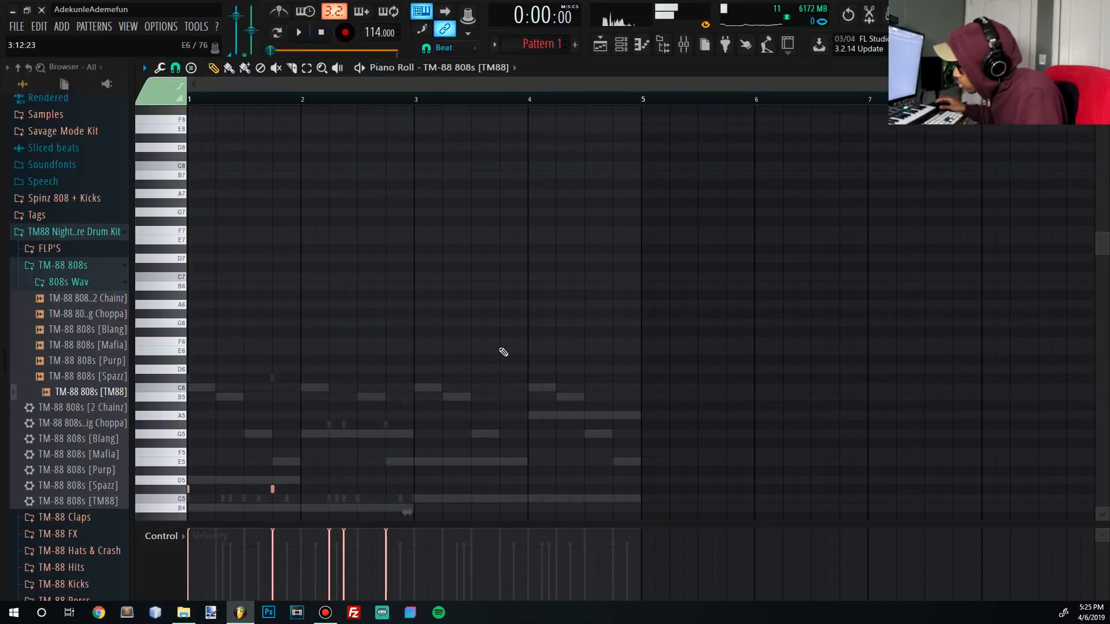
scroll(538, 353, down, 3)
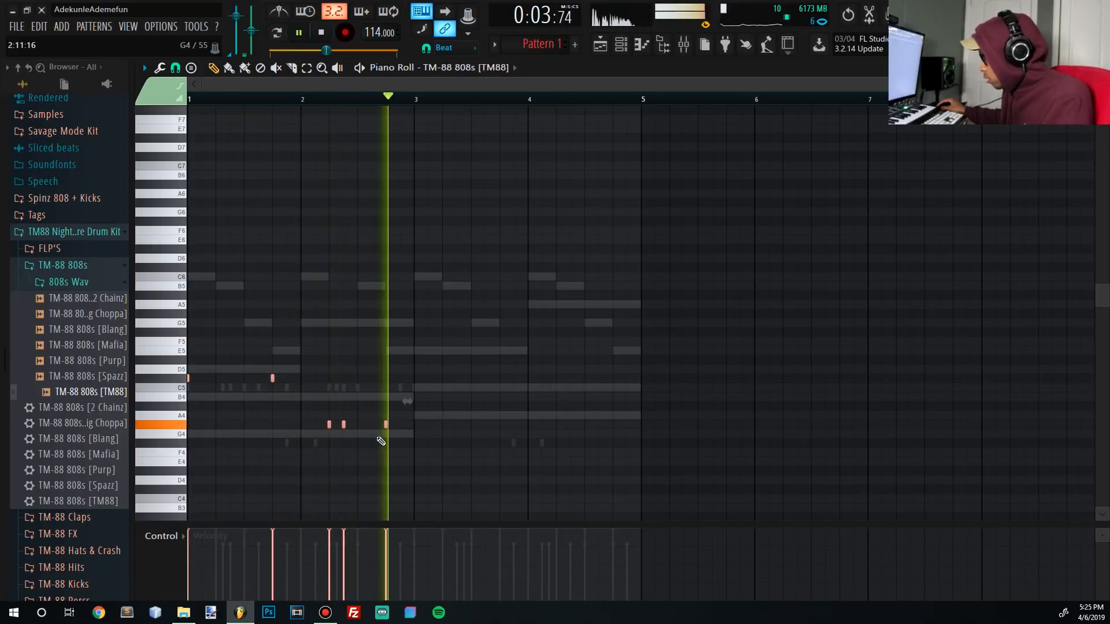
key(space)
Step: Raise the 808 notes in bar 2 by one octave to G#5 and replay the pattern
drag(451, 446, 297, 403)
drag(304, 280, 219, 256)
key(ctrl+Down)
key(space)
key(space)
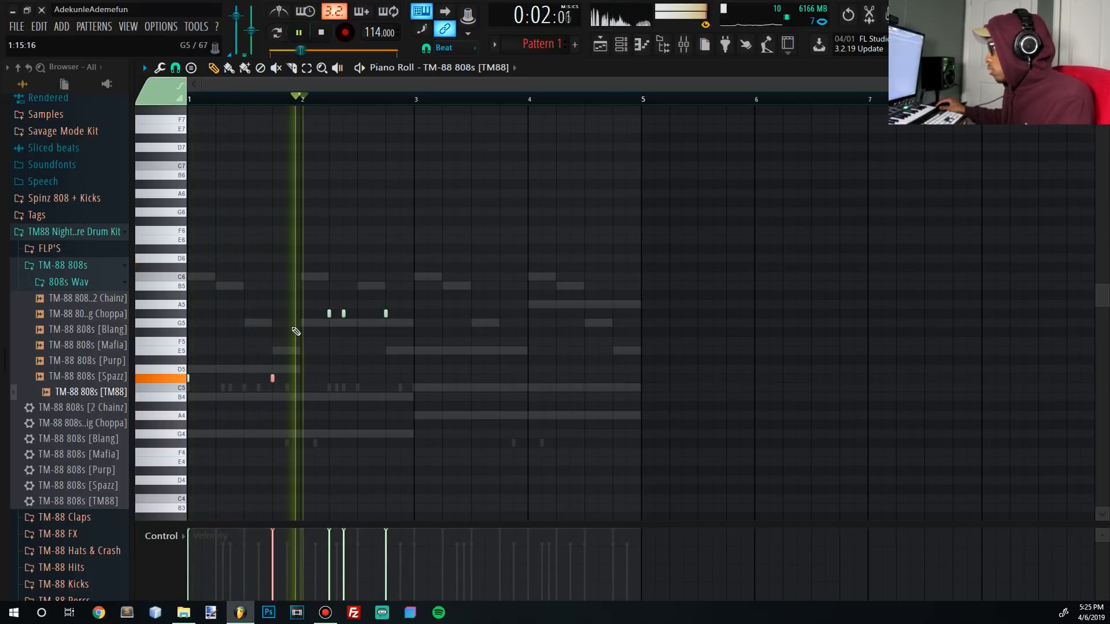
Step: Extend the 808 line with F#5 notes across bars 3 and 4 while playing the pattern
key(space)
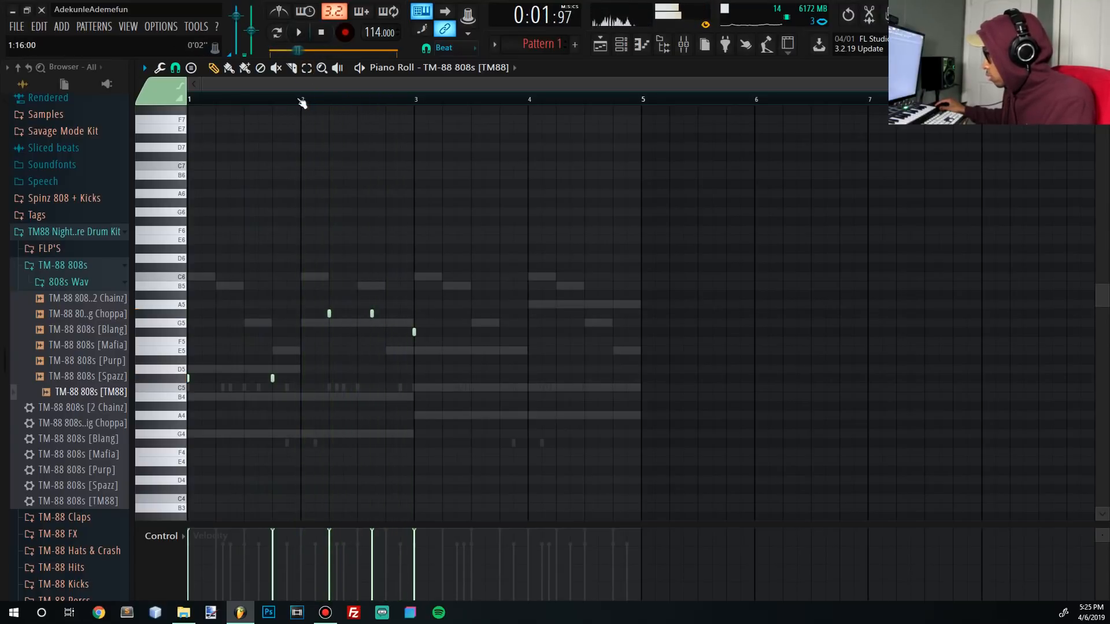
key(space)
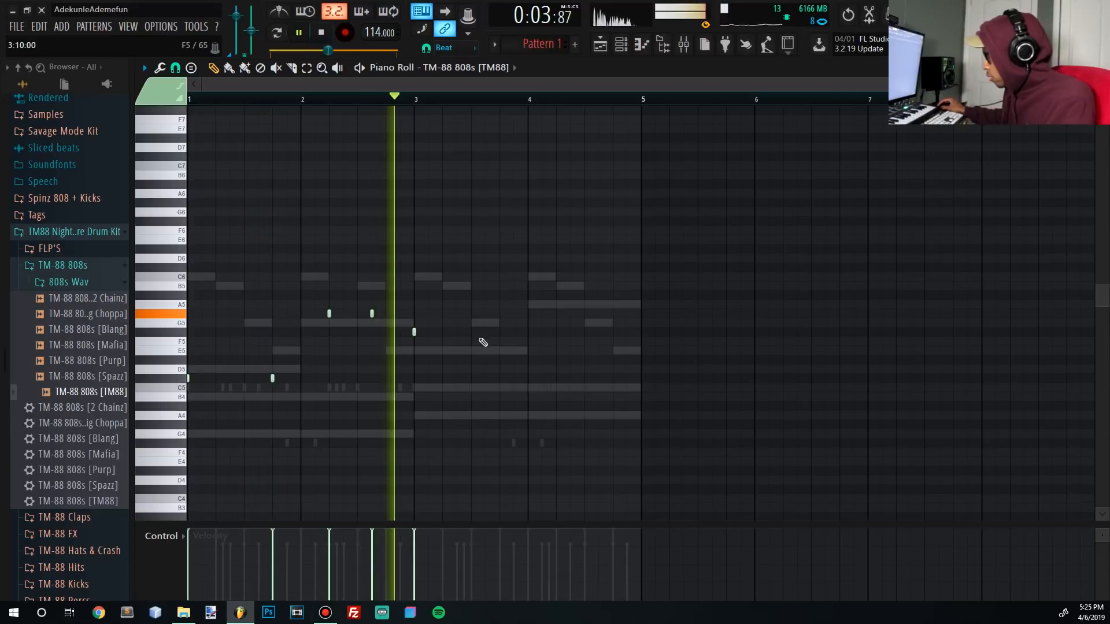
click(457, 332)
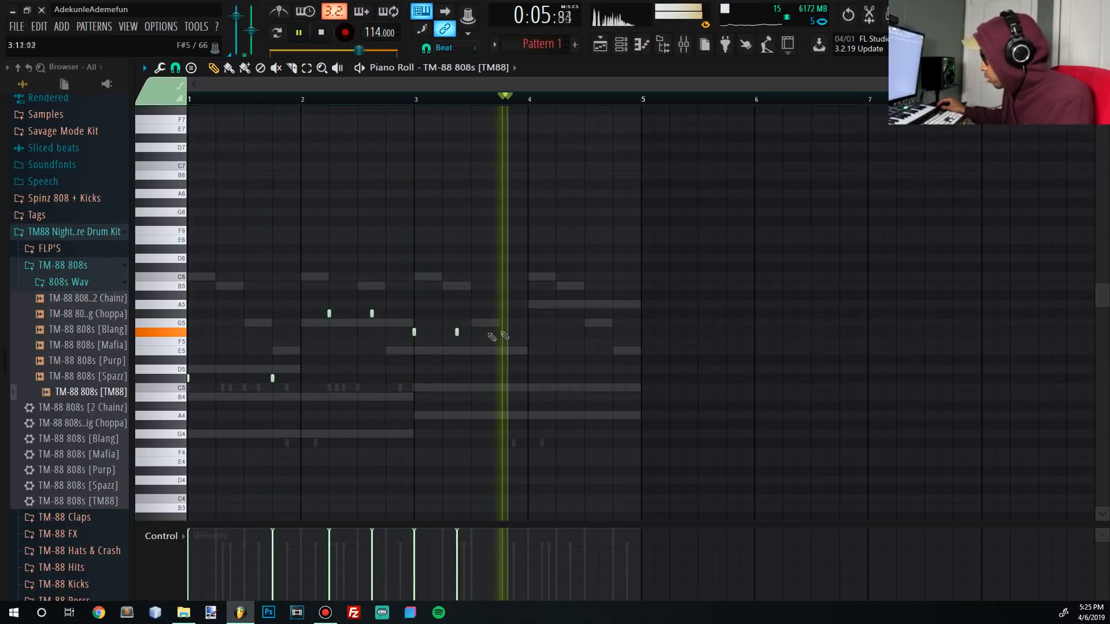
key(space)
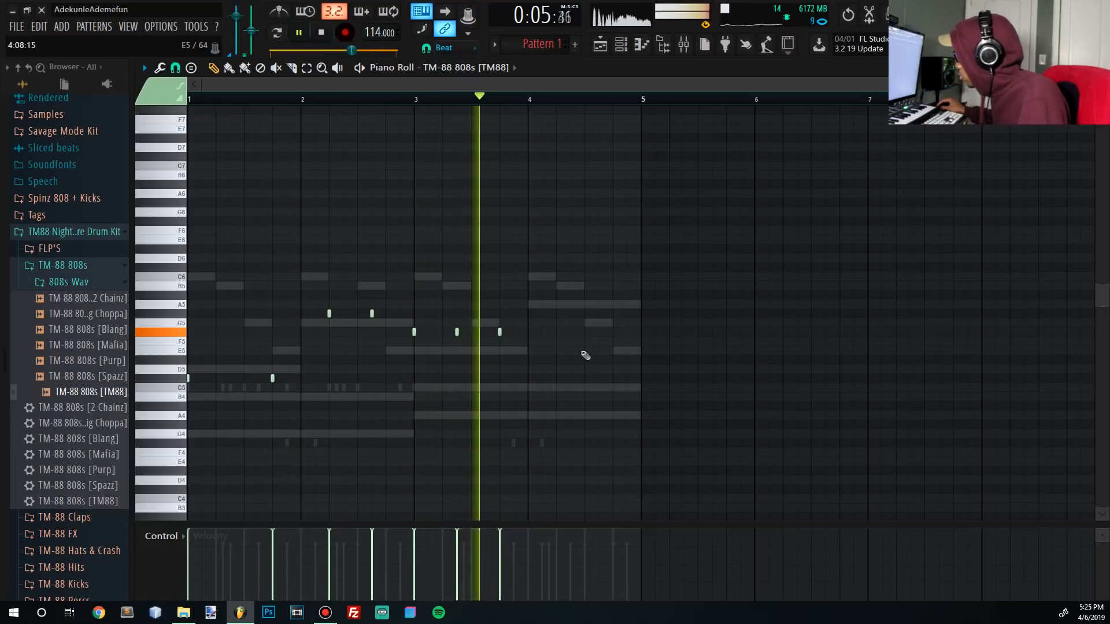
click(570, 333)
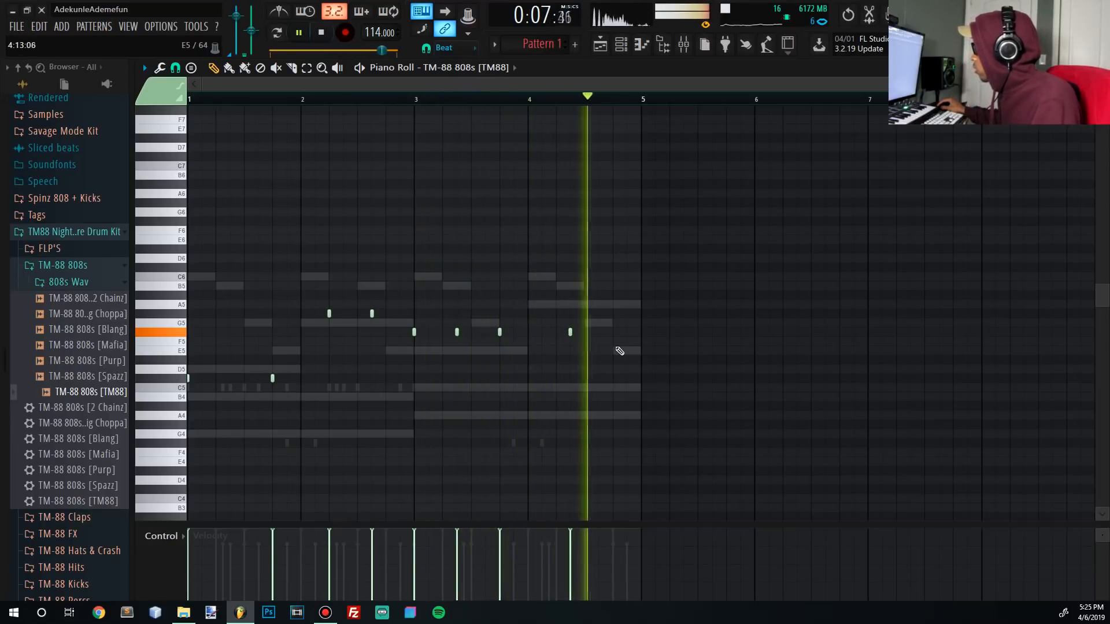
Step: Replace the last 808 note in bar 1 with a G#5 note and delete the first 808 note in bar 2
key(space)
right_click(273, 380)
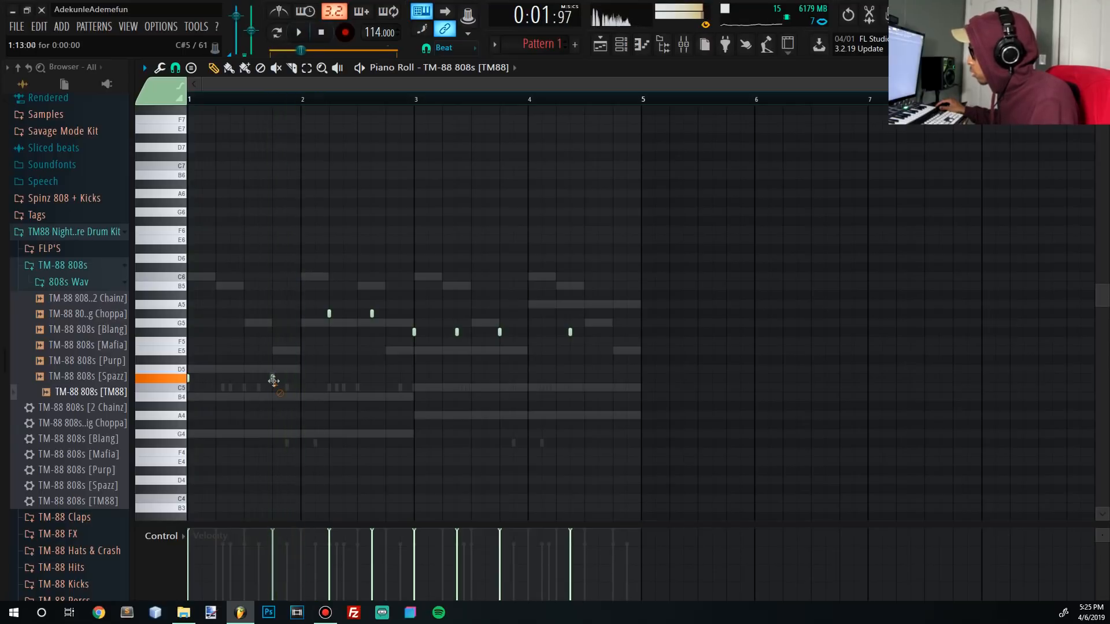
click(270, 313)
right_click(329, 314)
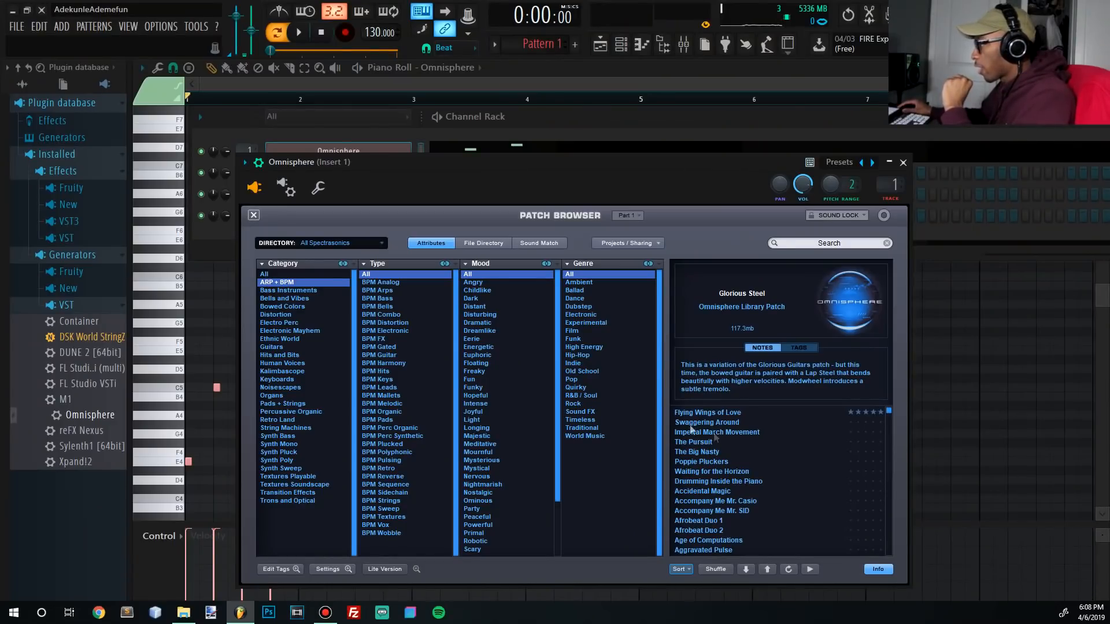
Step: Filter the Omnisphere patches to Bells and Vibes, and move the melody's B5 note to beat 3 of bar 2 during playback
click(289, 298)
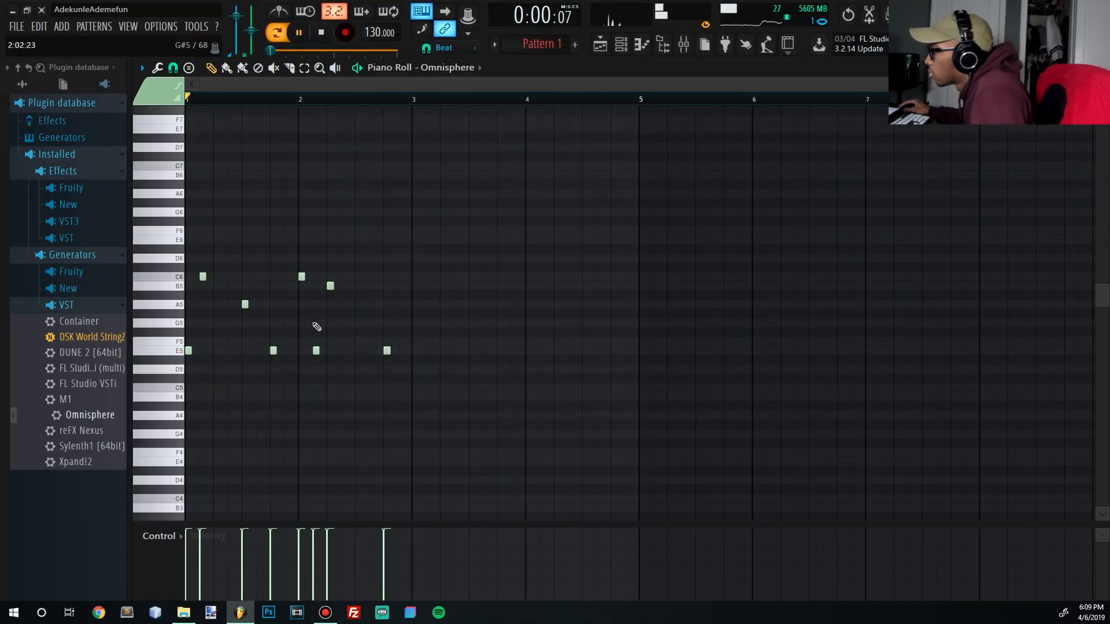
key(space)
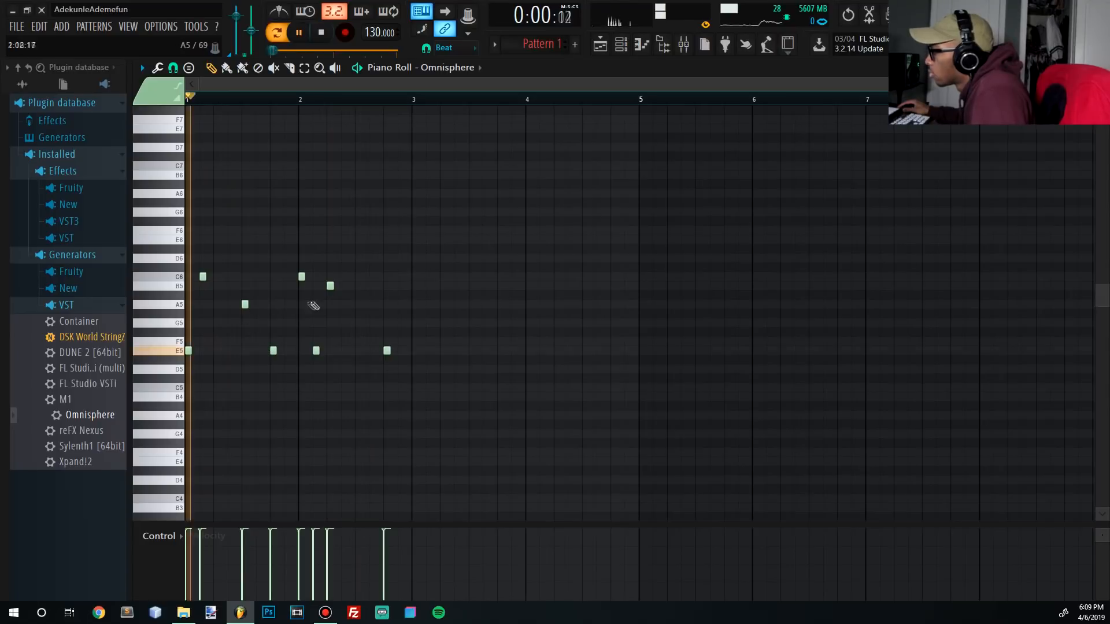
drag(330, 285, 355, 287)
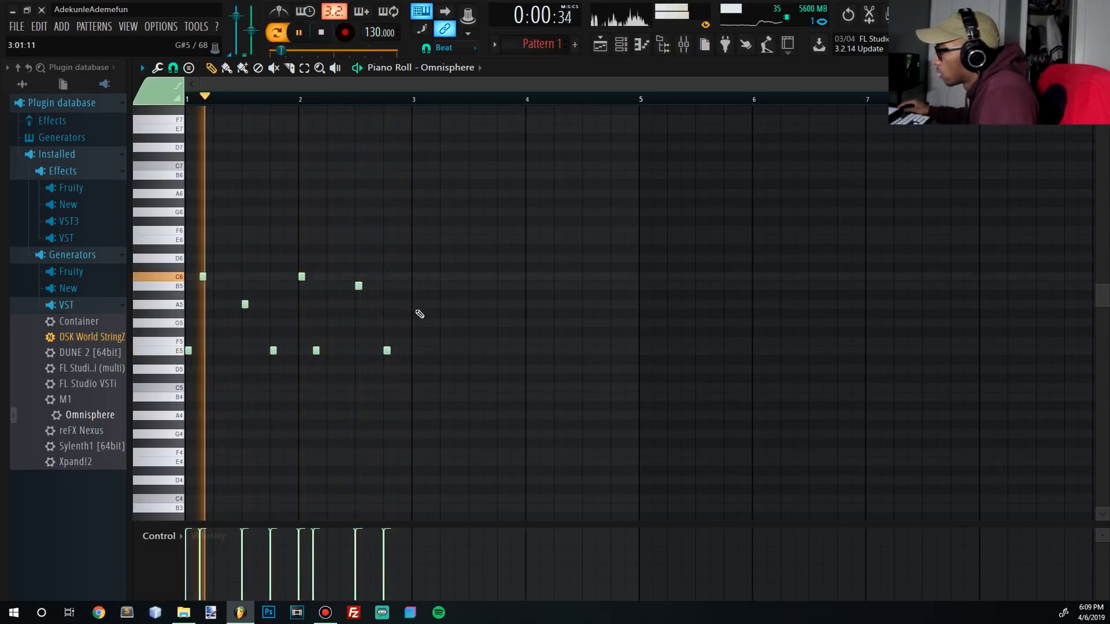
drag(473, 426, 198, 218)
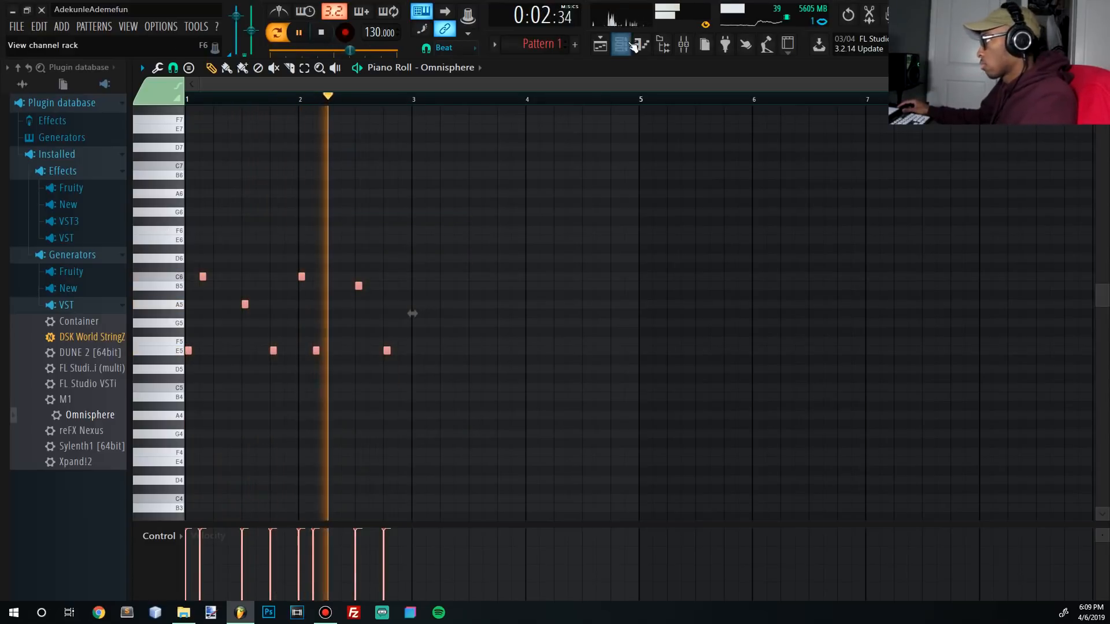
Step: Open Omnisphere's full patch browser for the looping melody and load the Chaotic Glock patch
click(634, 47)
click(310, 152)
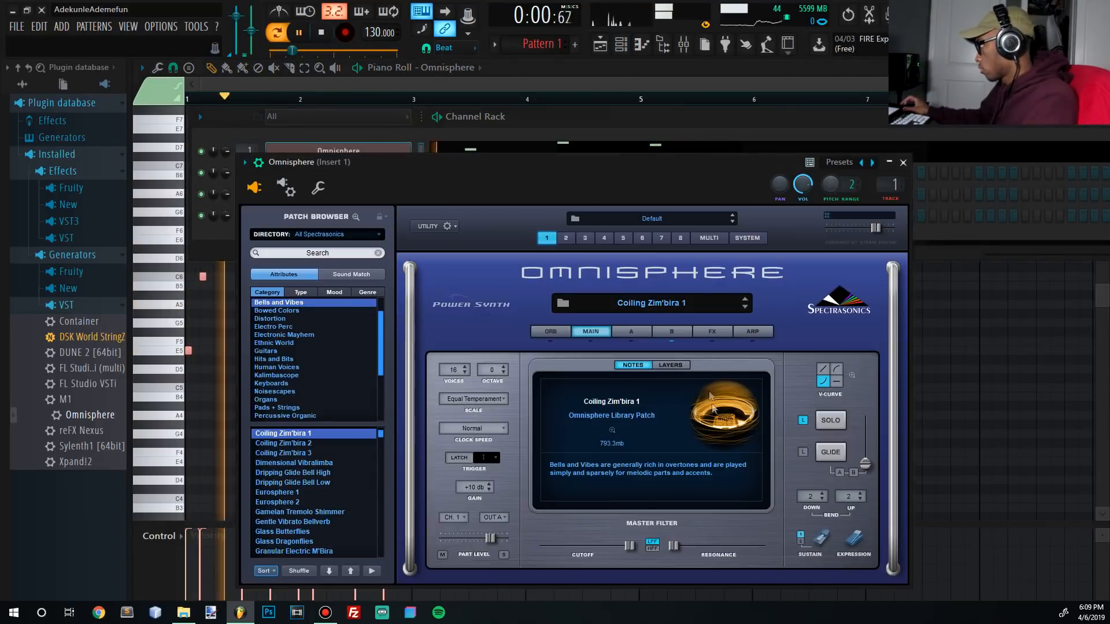
click(710, 396)
scroll(817, 497, up, 5)
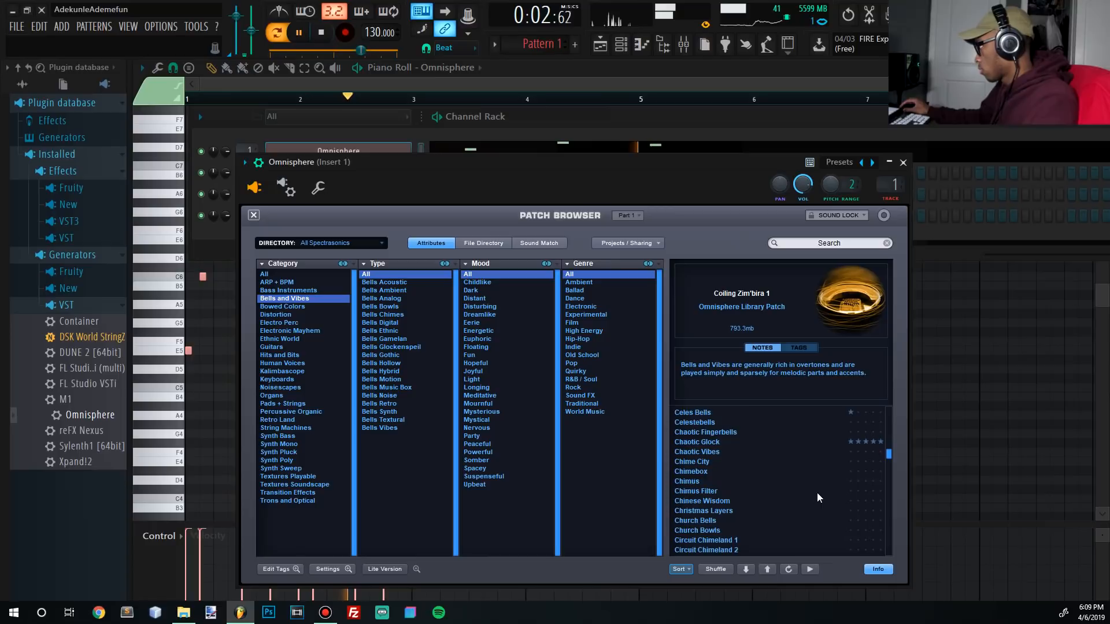
click(714, 442)
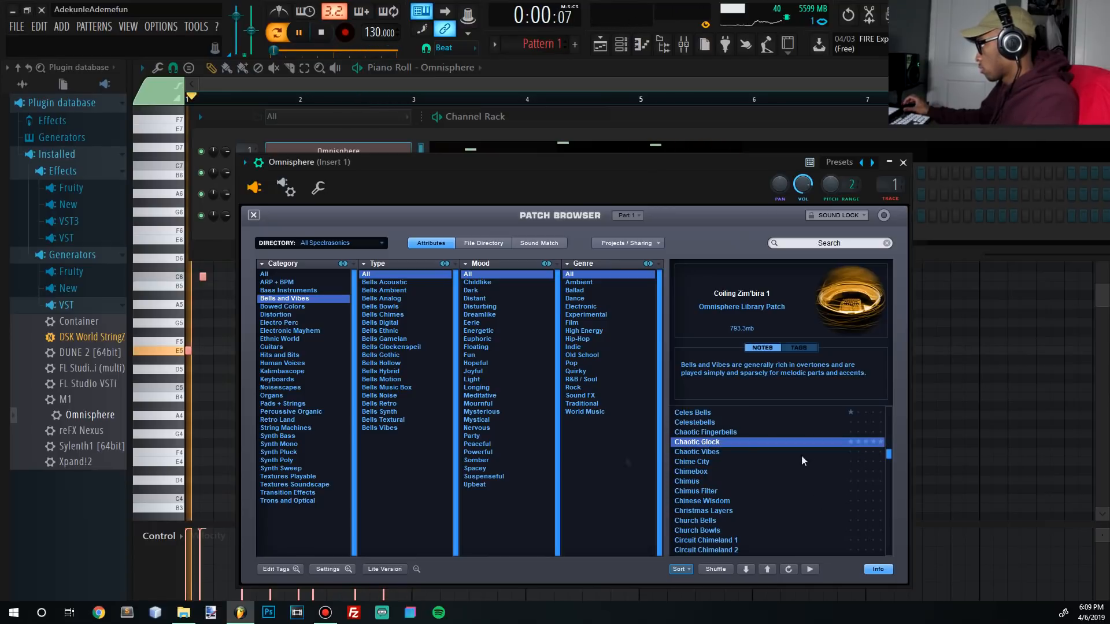
Step: Try the Drops of Glass and Glockendream Reverse Delay patches, then load Granular Bella and close the patch browser
scroll(726, 485, down, 10)
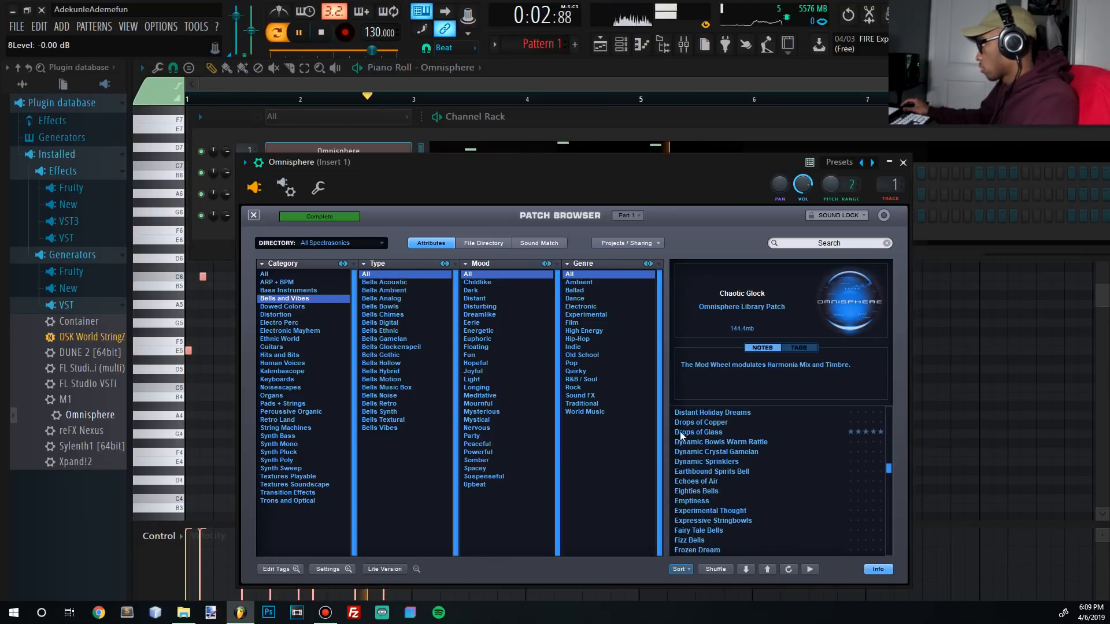
click(683, 435)
scroll(760, 481, down, 8)
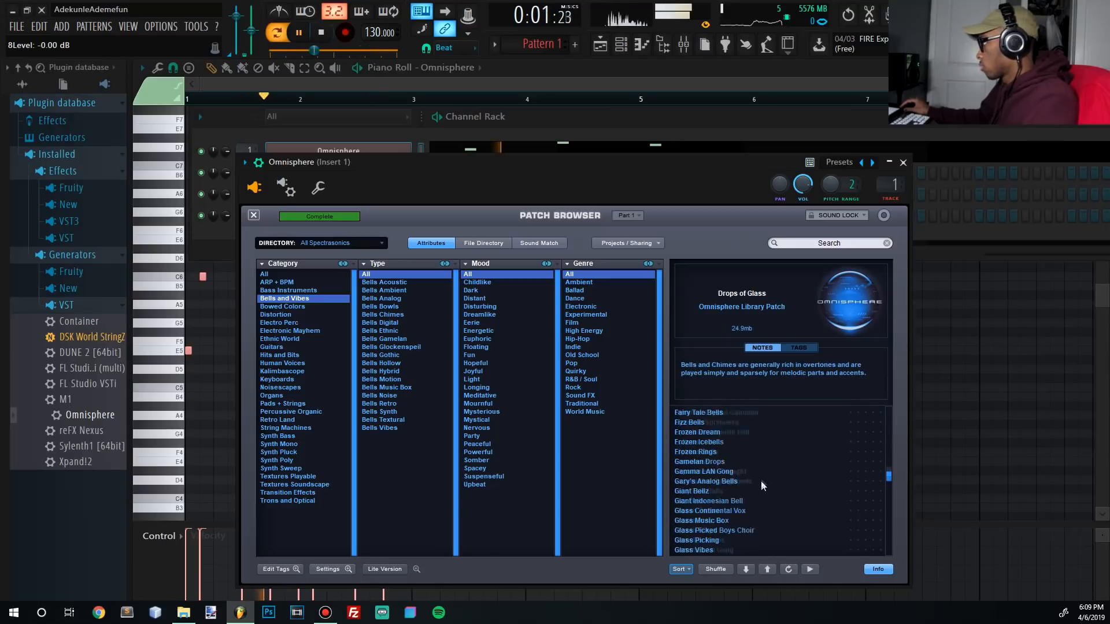
click(748, 473)
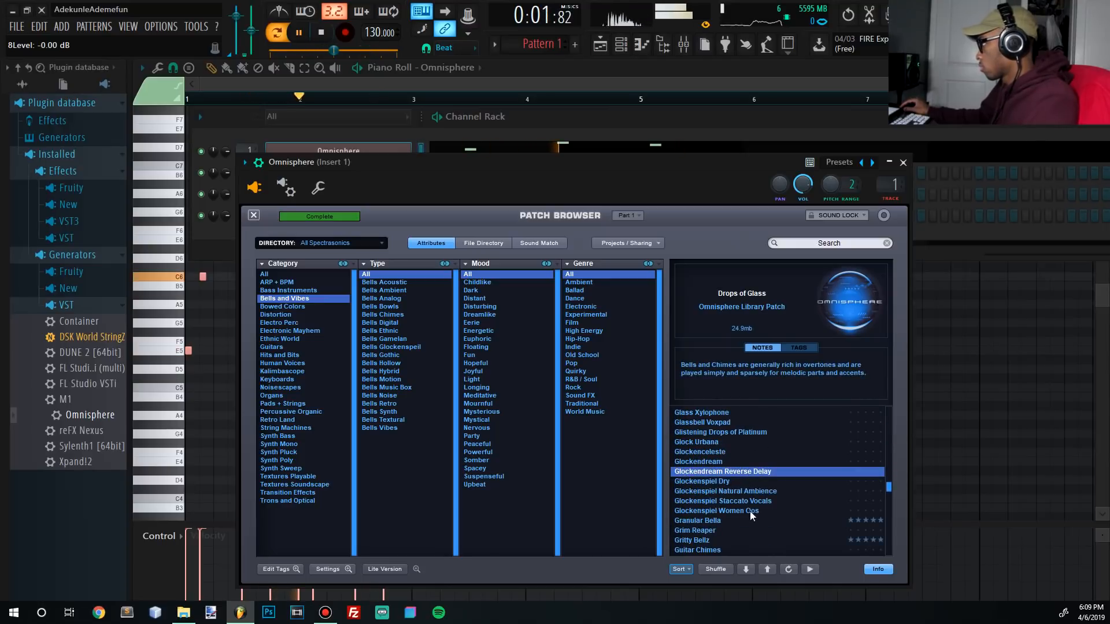
click(701, 521)
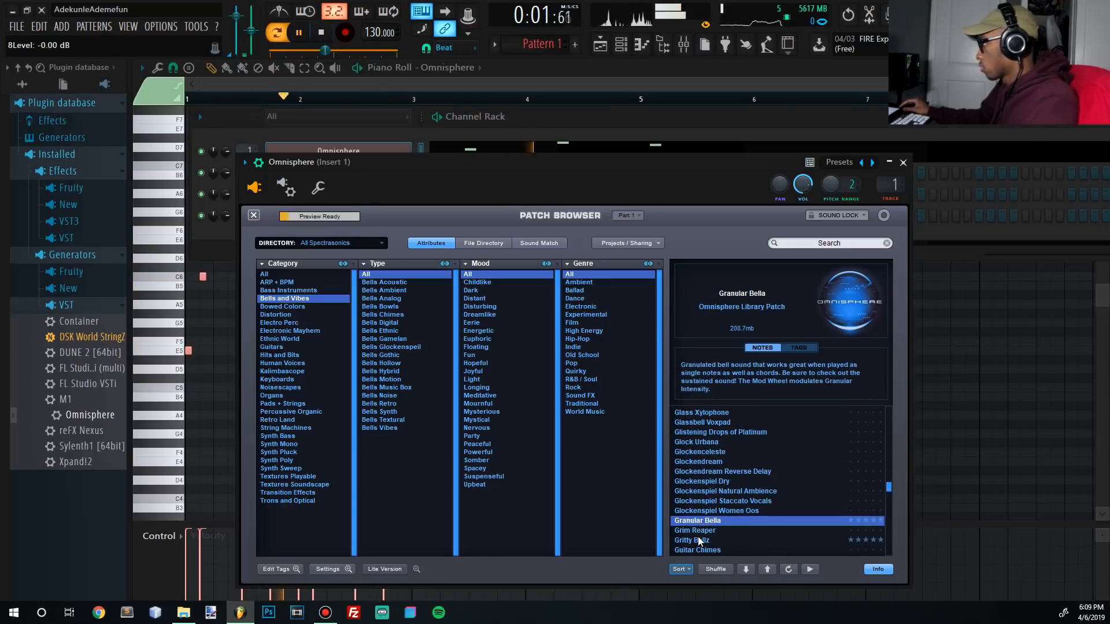
scroll(735, 538, down, 2)
click(253, 215)
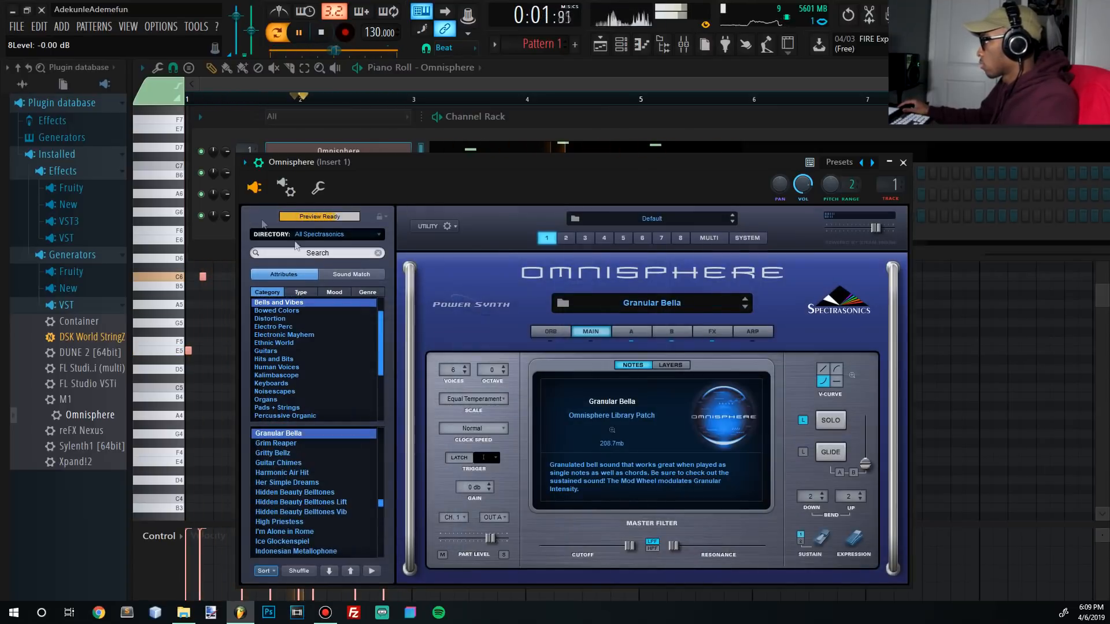
Step: Set Granular Bella's arpeggiator range to 3 octaves, switch off arpeggiator step 2, and check the layer B settings
click(633, 334)
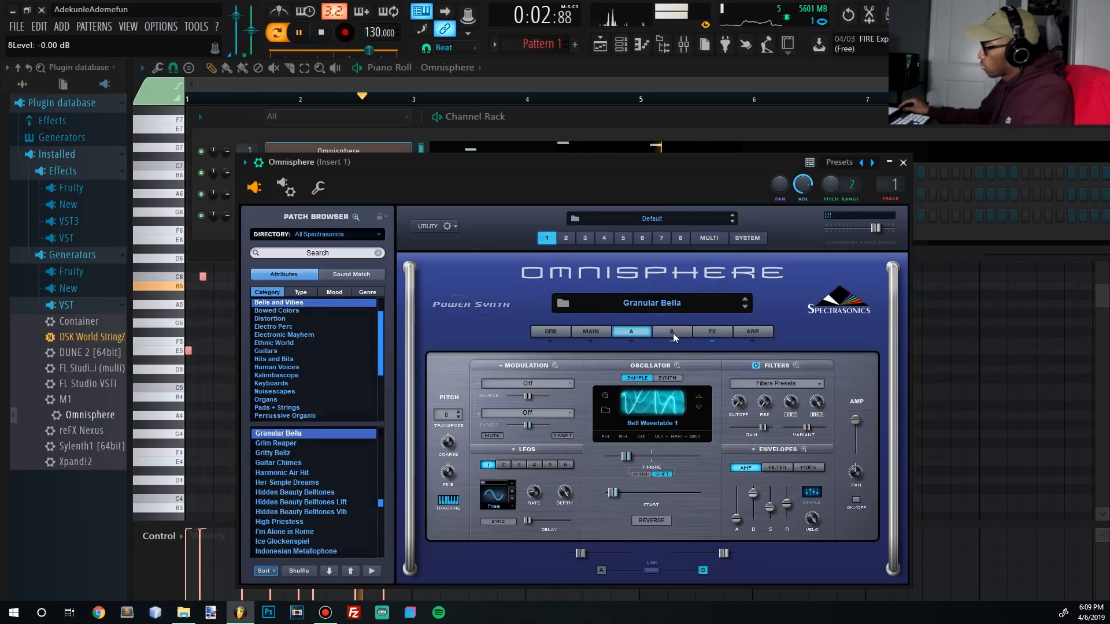
click(746, 334)
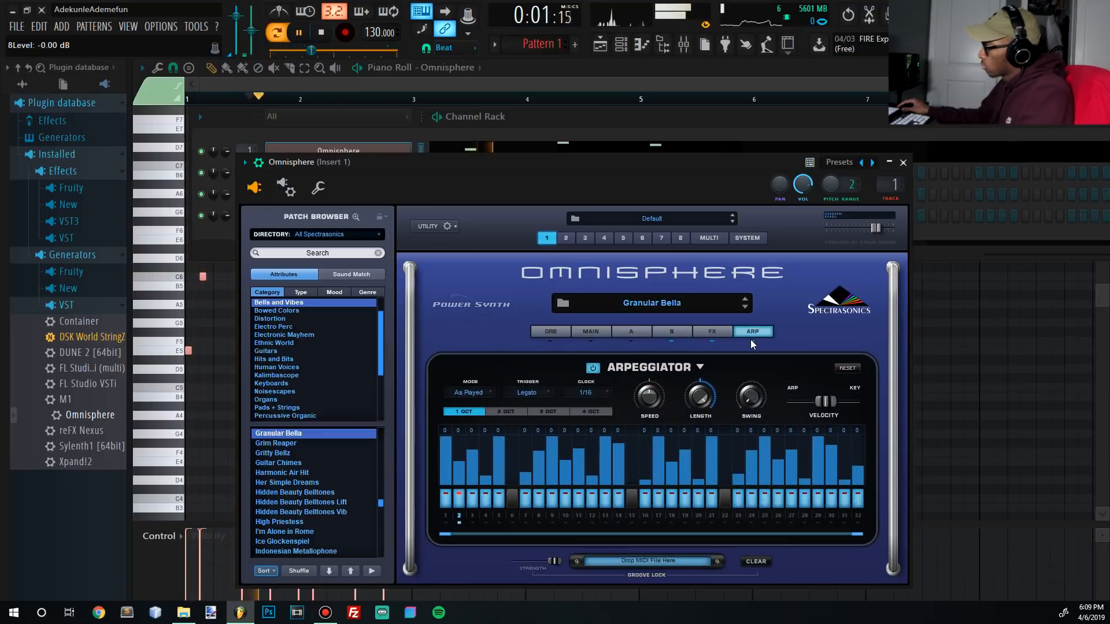
click(547, 412)
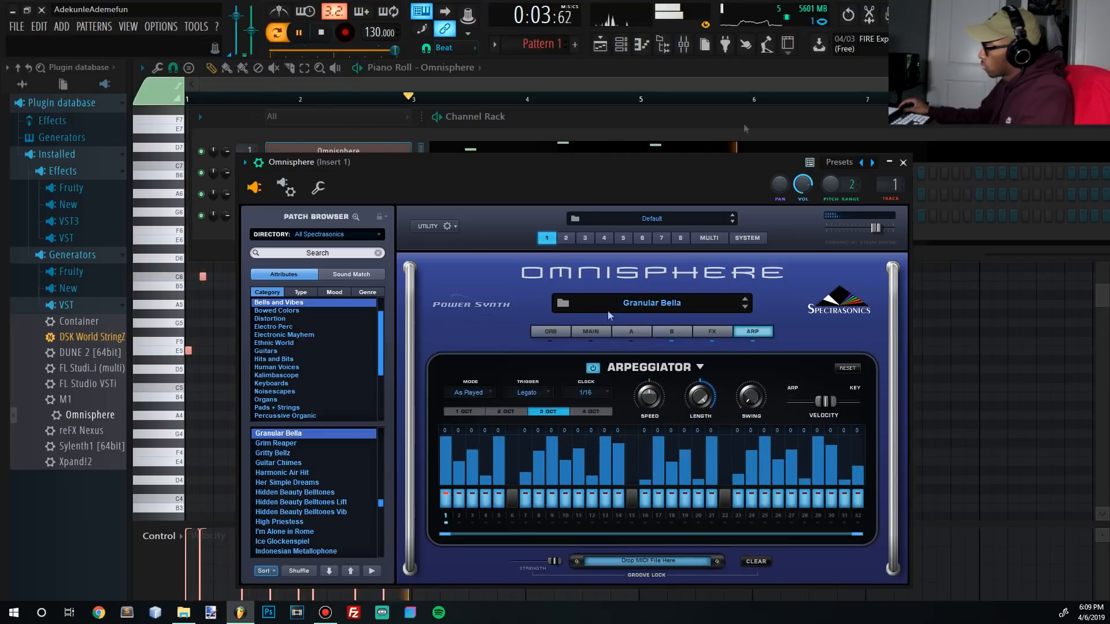
click(462, 498)
click(658, 332)
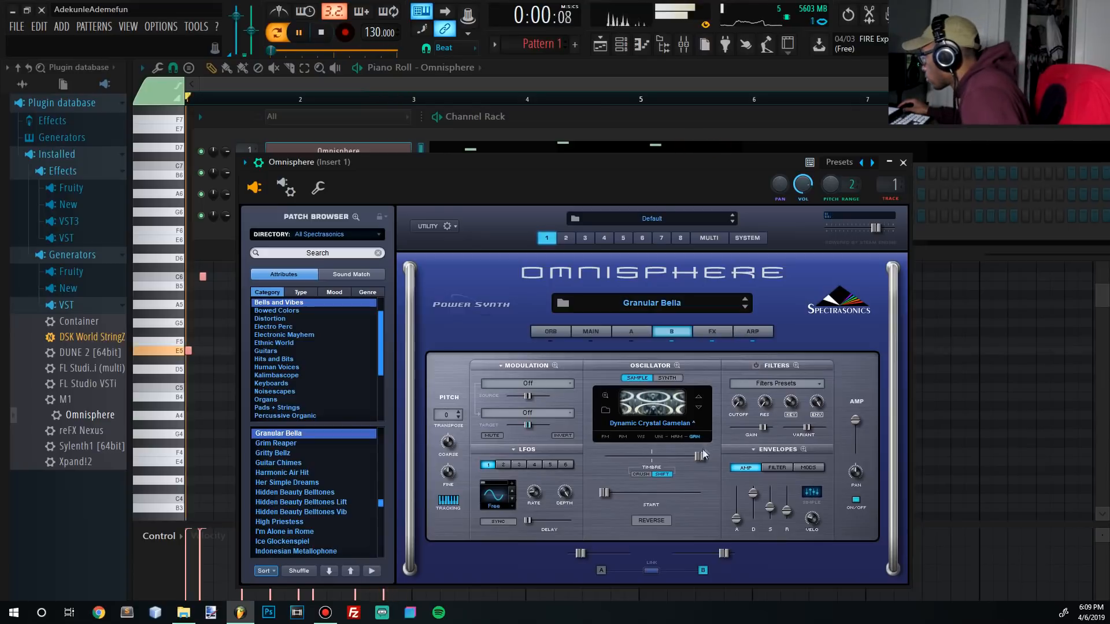
click(738, 329)
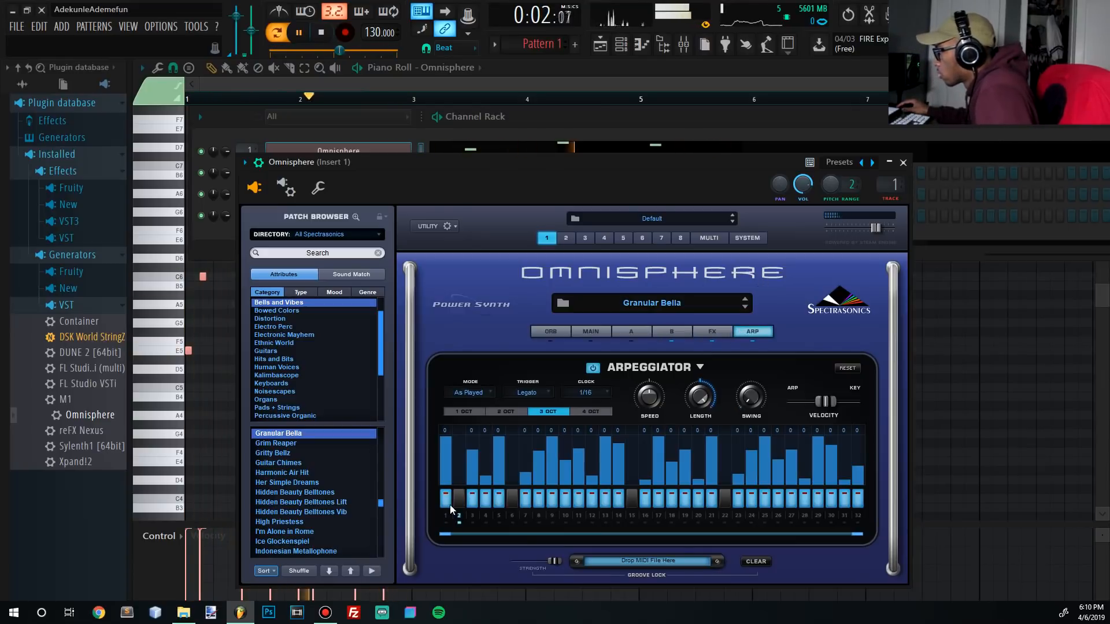
Step: Add a second Omnisphere instance from the plugin database to the channel rack
click(592, 115)
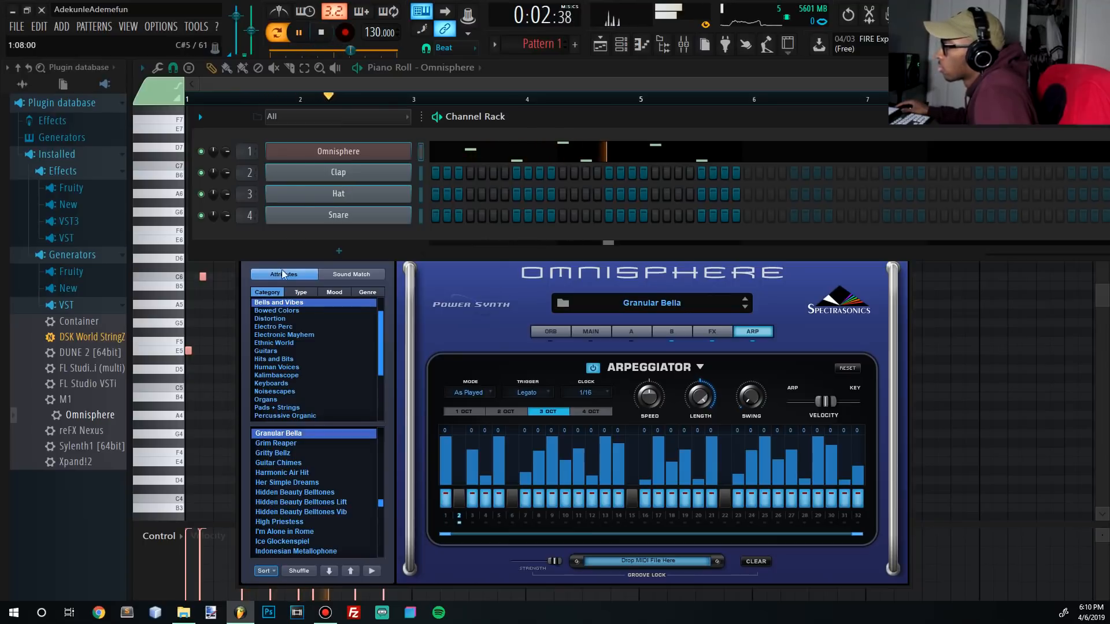
drag(90, 414, 295, 200)
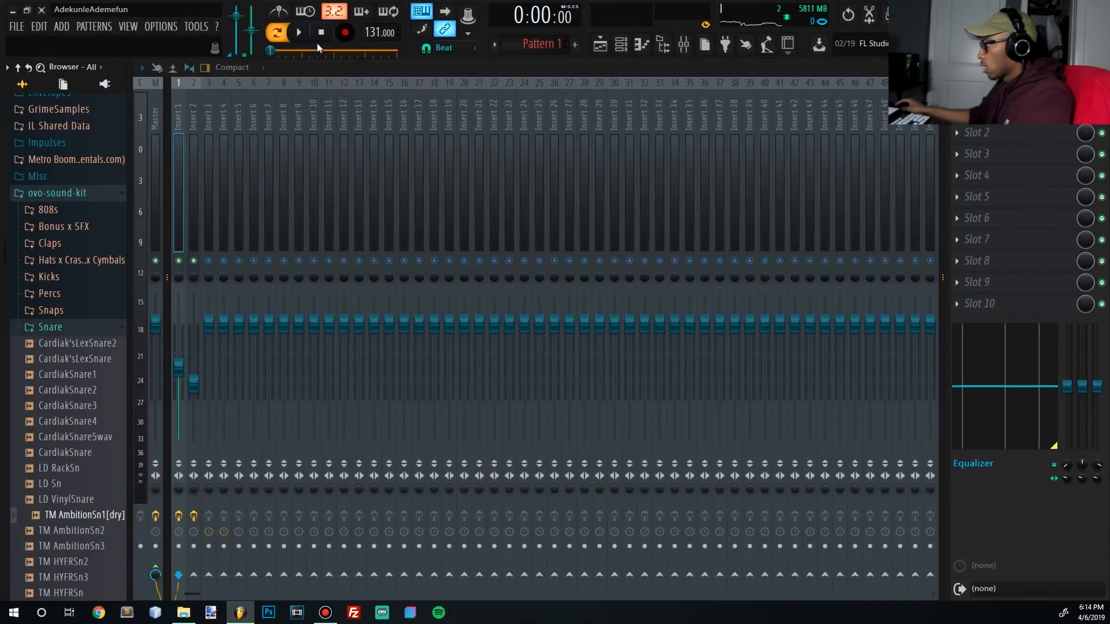
Step: Review the first Omnisphere's layer A and Omnisphere #2's Jazz Guitar Fingers c patch with its effects and arpeggiator settings
click(642, 44)
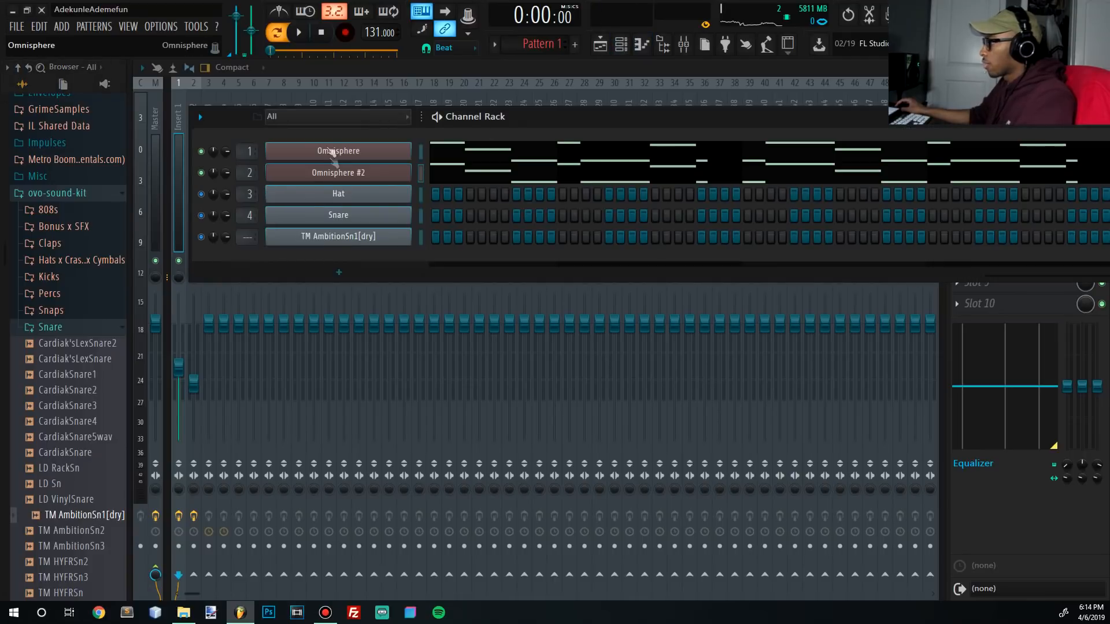
click(329, 150)
click(629, 332)
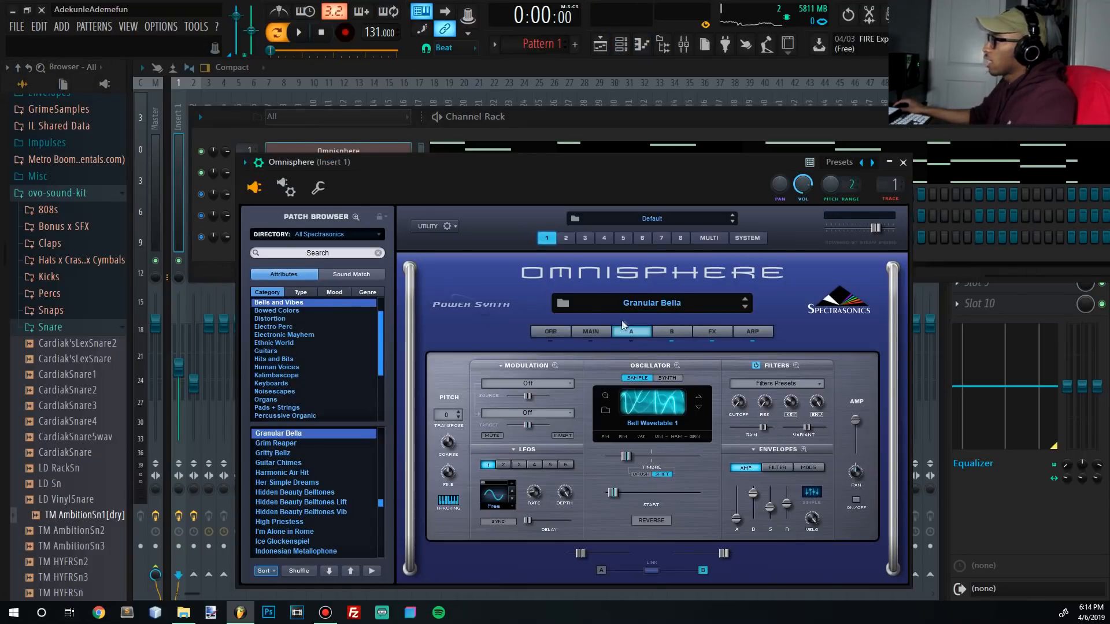
click(391, 138)
click(304, 177)
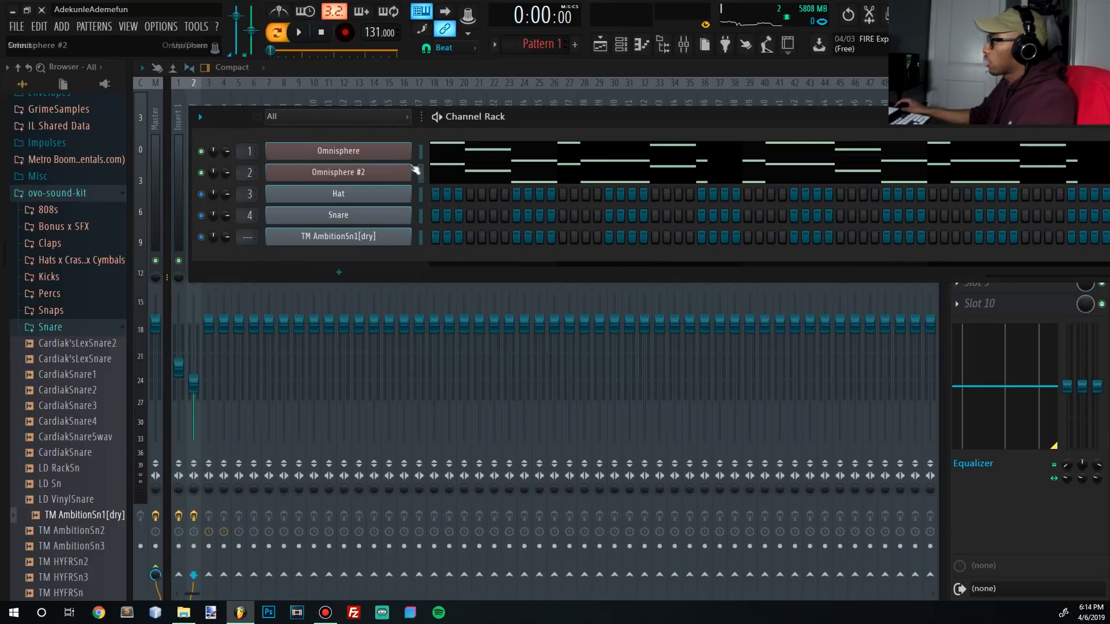
click(393, 173)
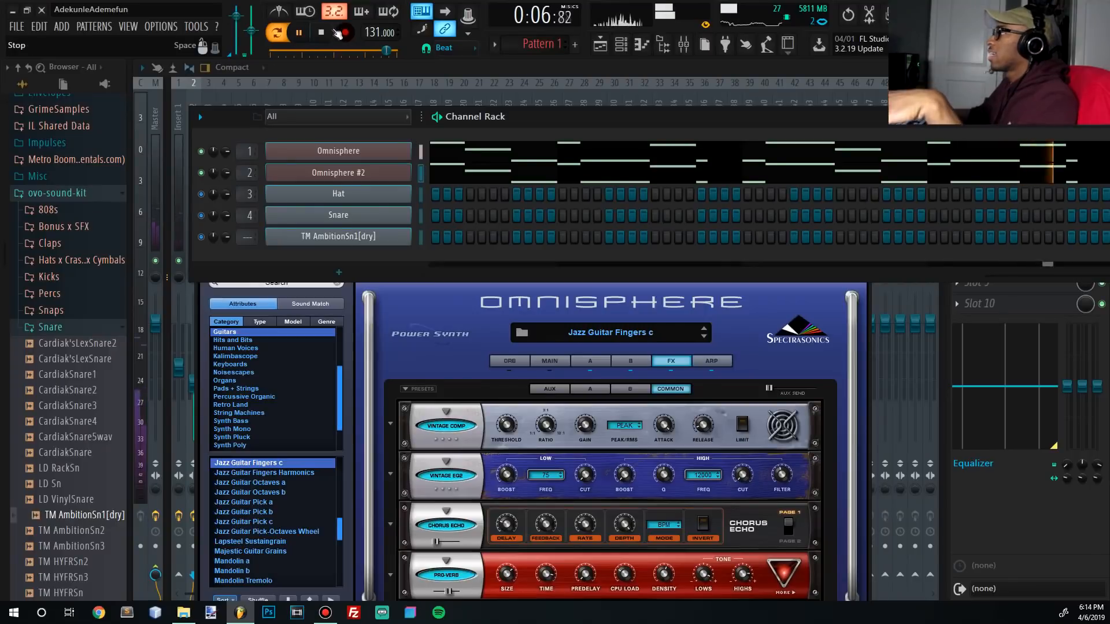
click(324, 32)
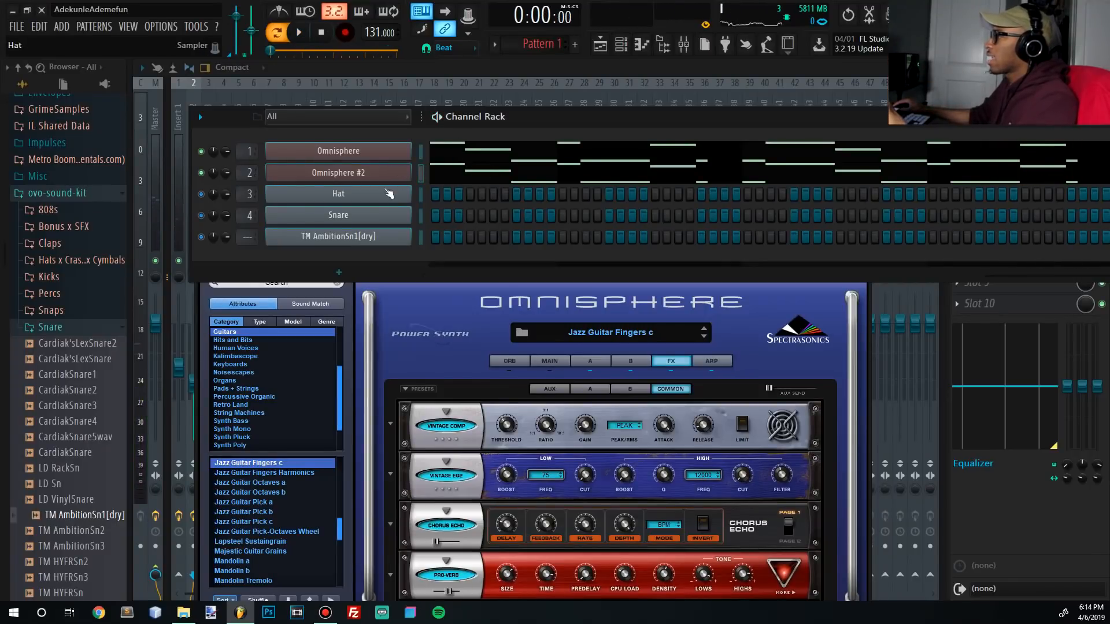
click(312, 176)
click(710, 360)
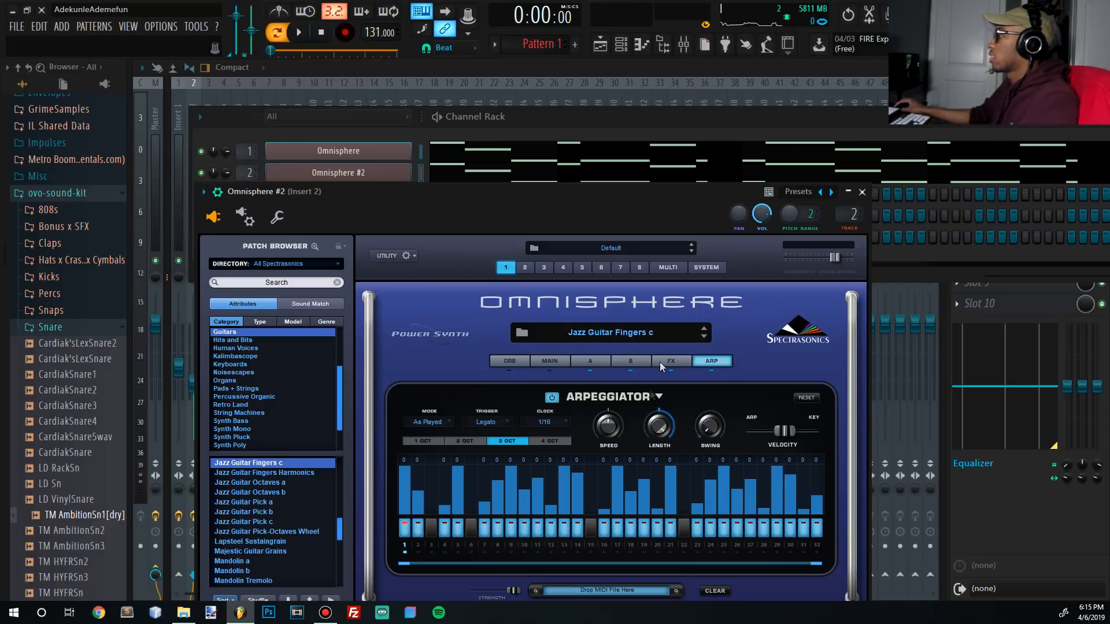
Step: Play the pattern and balance the two Omnisphere tracks in the mixer, raising Insert 1 and lowering Insert 2
key(space)
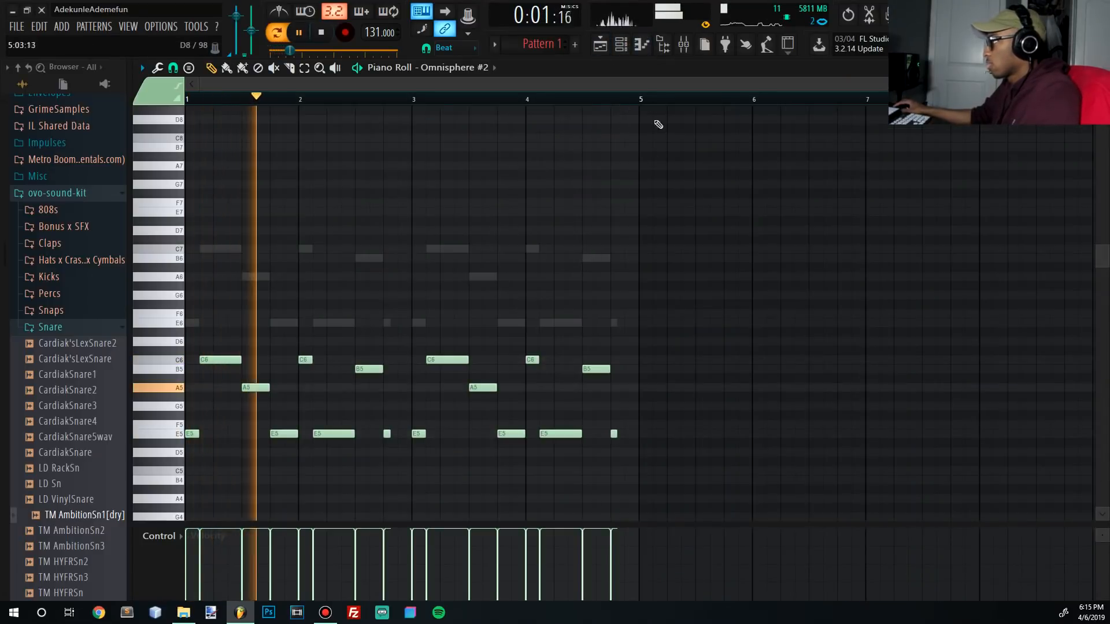
click(632, 51)
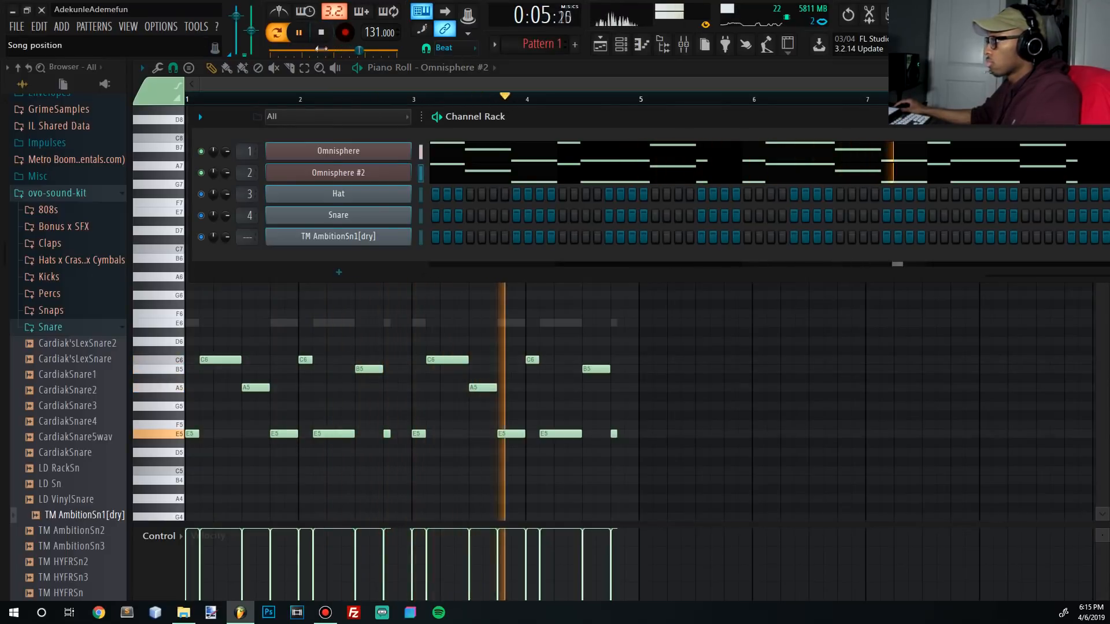
key(F9)
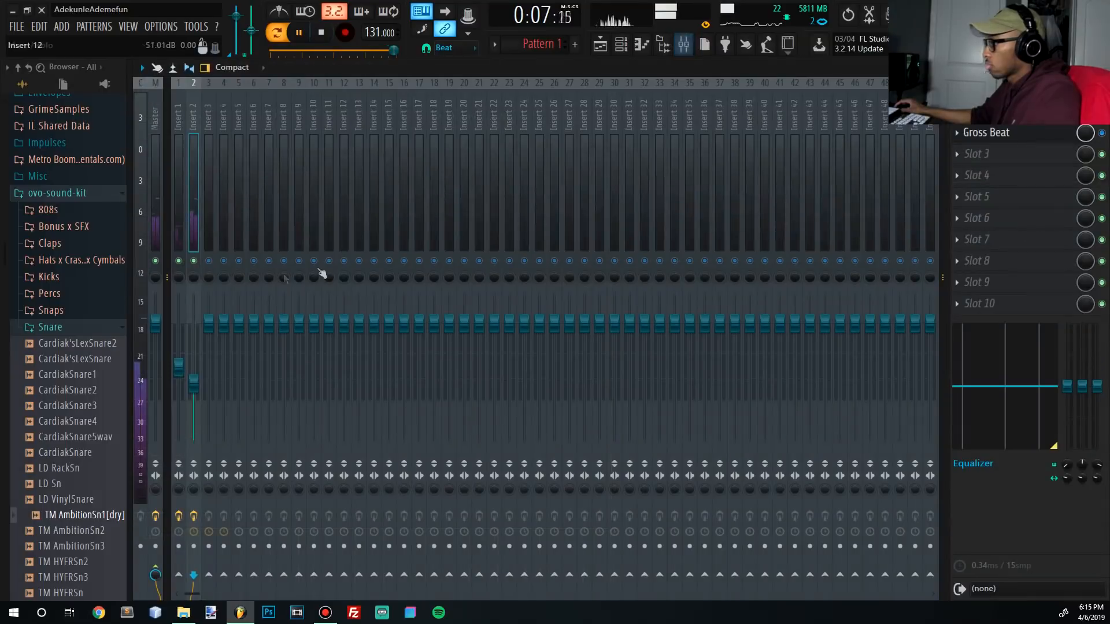
click(322, 33)
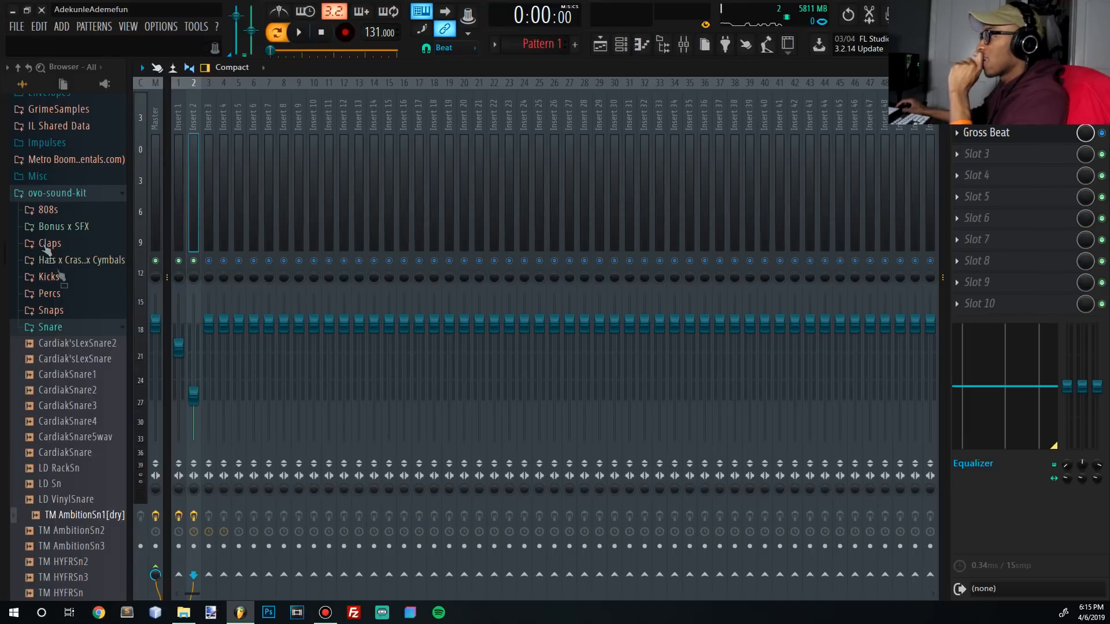
Step: Open the TM AmbitionSn1[dry] snare sample in another sampler channel, and delete that duplicate channel
scroll(93, 526, down, 5)
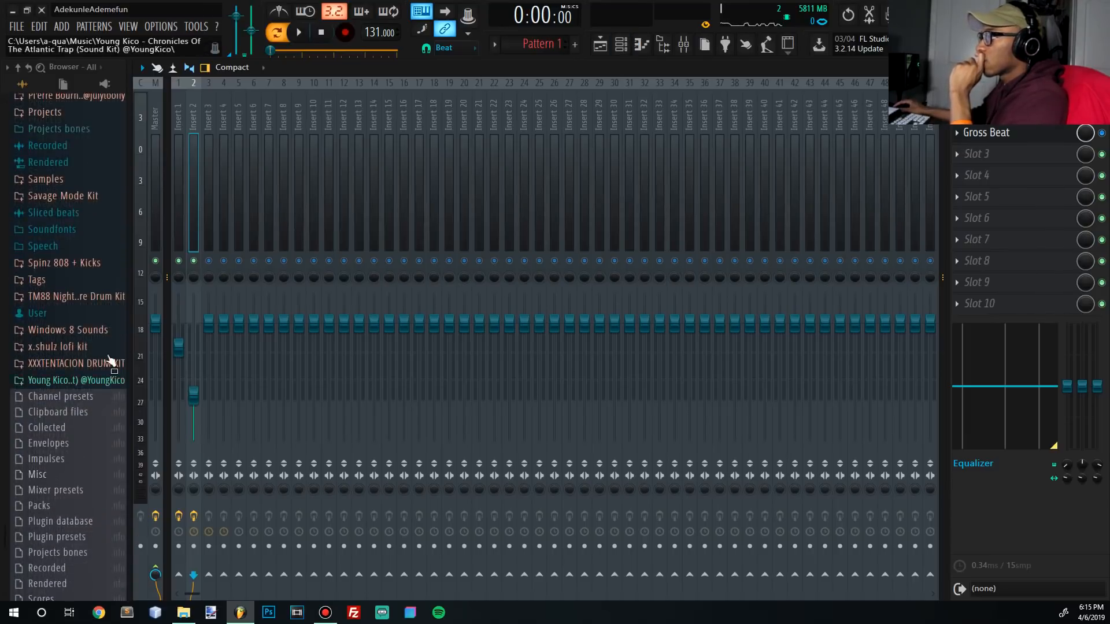
click(75, 240)
right_click(76, 239)
click(84, 246)
click(620, 49)
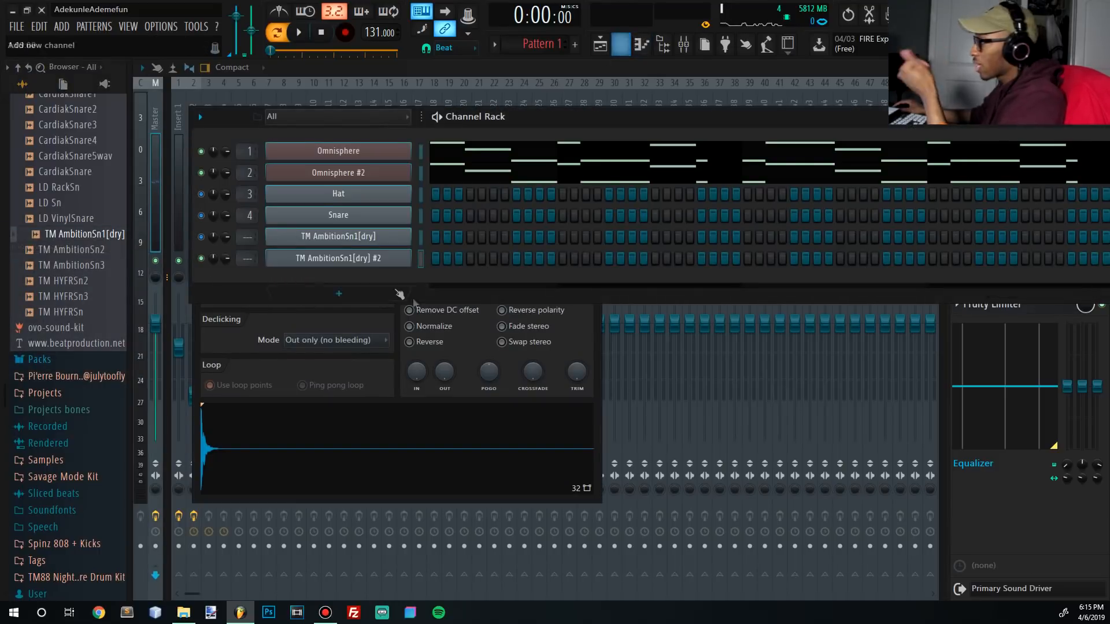
right_click(395, 258)
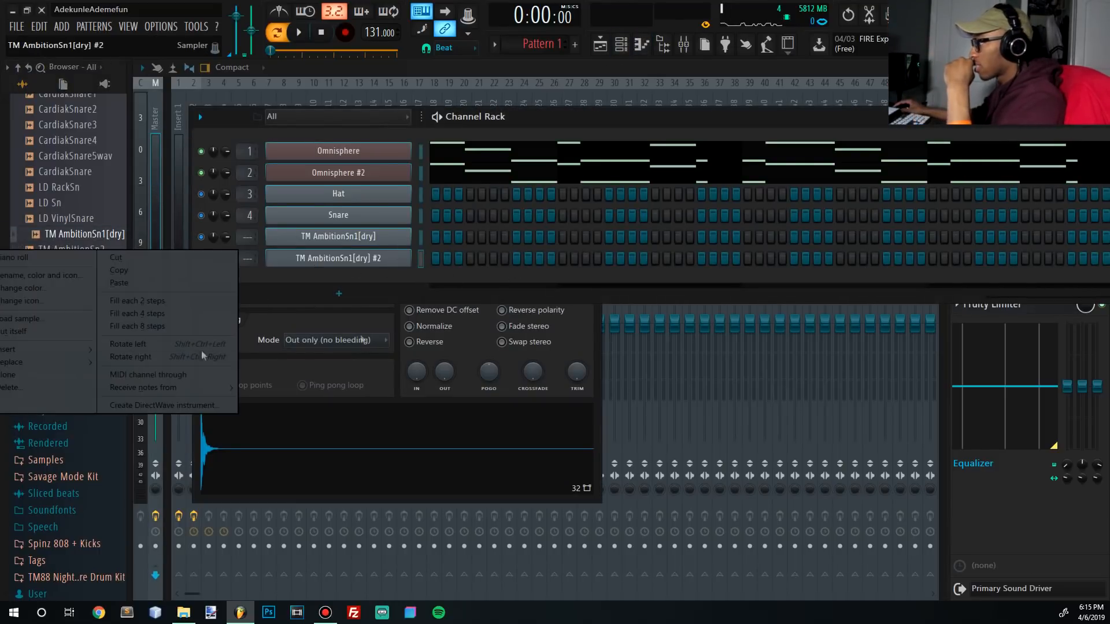
click(93, 384)
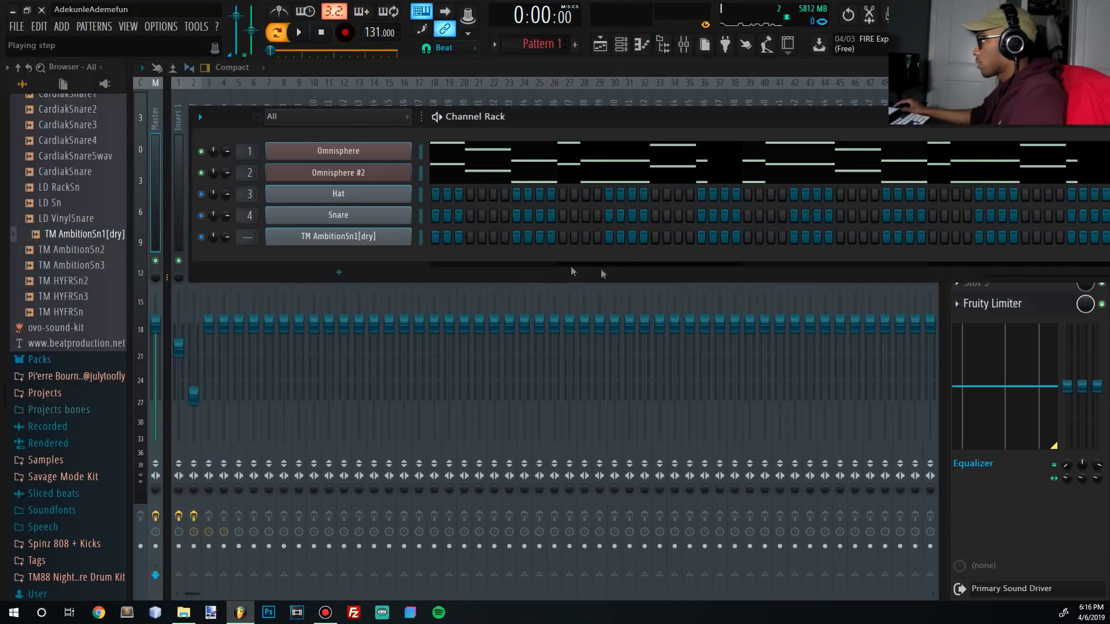
Step: Program the TM AmbitionSn1[dry] snare's single hits across the pattern in the channel rack while checking their timing in playback
click(563, 238)
key(space)
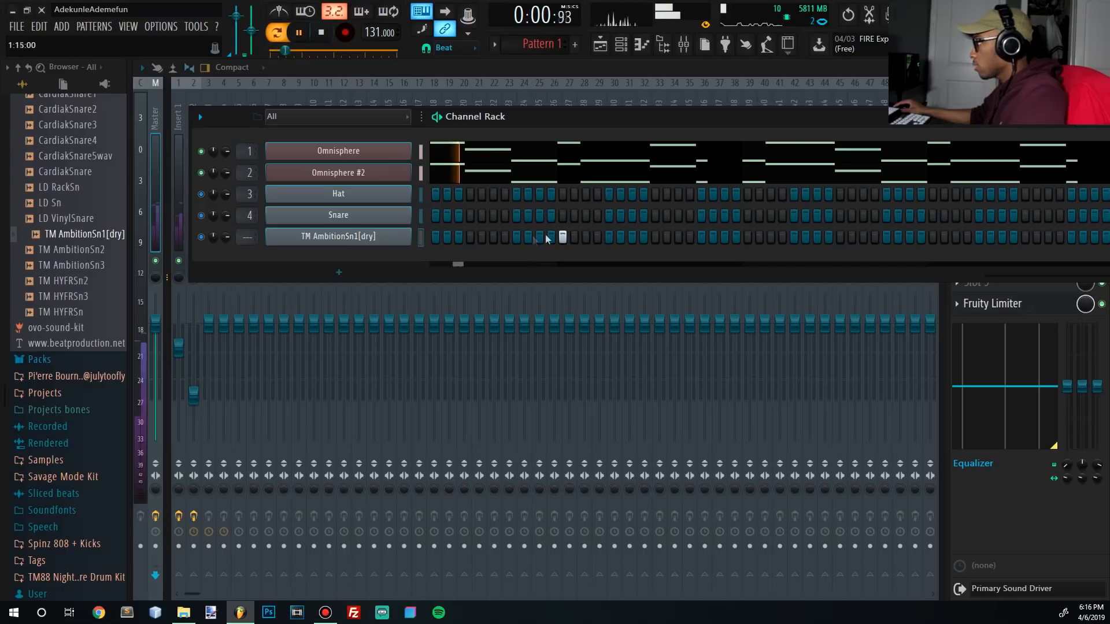
key(space)
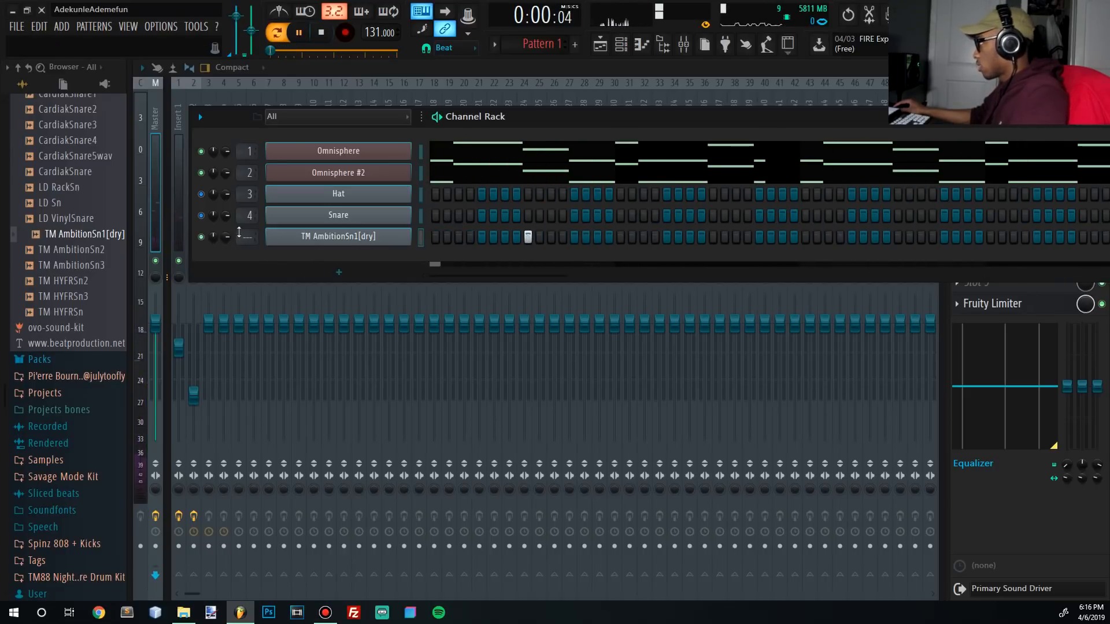
click(714, 237)
click(723, 238)
click(724, 238)
click(897, 237)
click(1011, 238)
click(1083, 239)
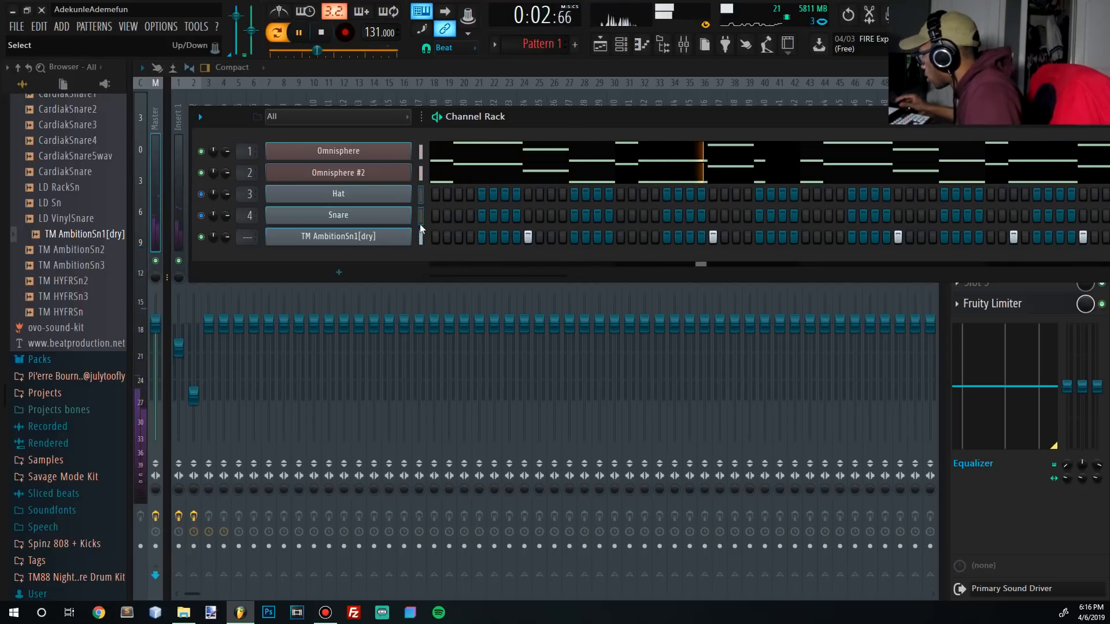
Step: Delete the Hat and Snare channels from the channel rack and restart playback
key(alt+Delete)
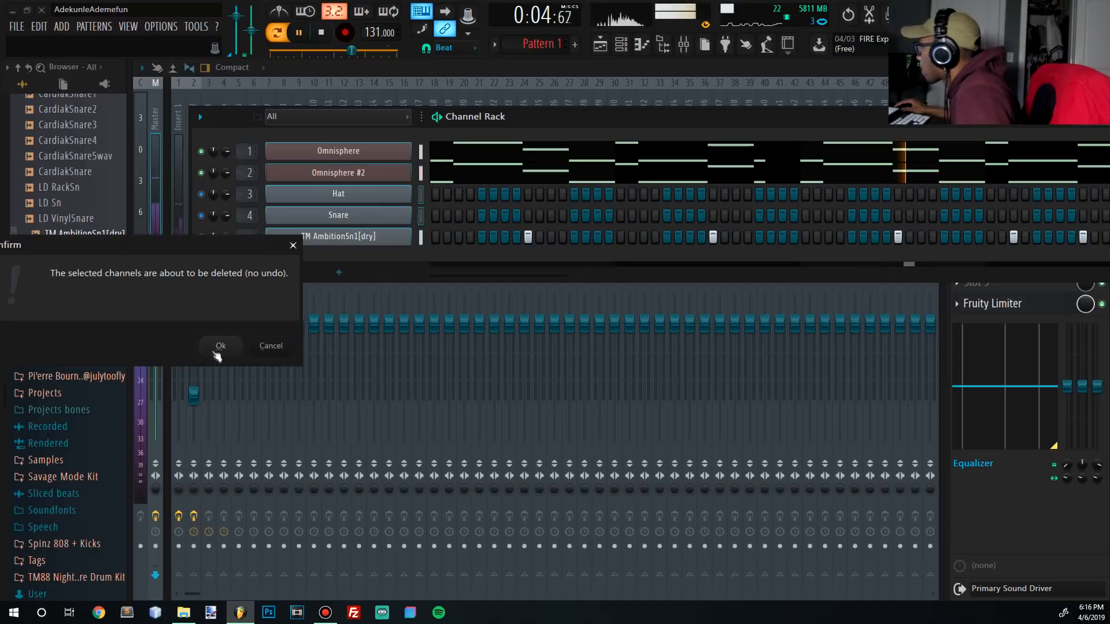
click(220, 345)
key(space)
key(space)
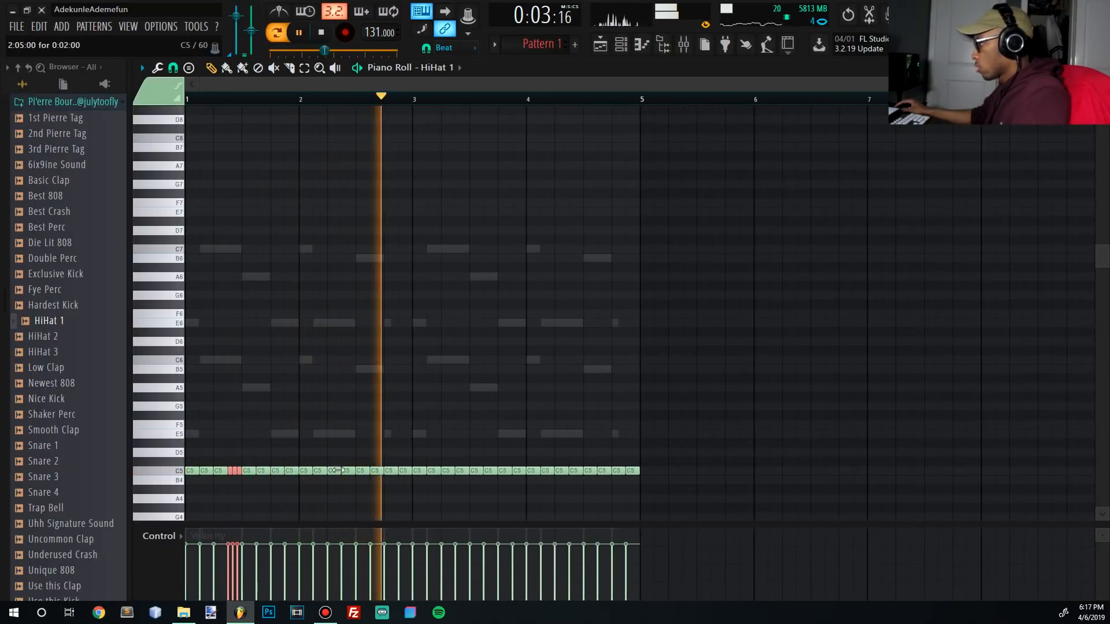
Step: Chop a second HiHat 1 roll in bar 2, then replace bars 3 and 4 with a duplicate of the first two bars
key(ctrl+u)
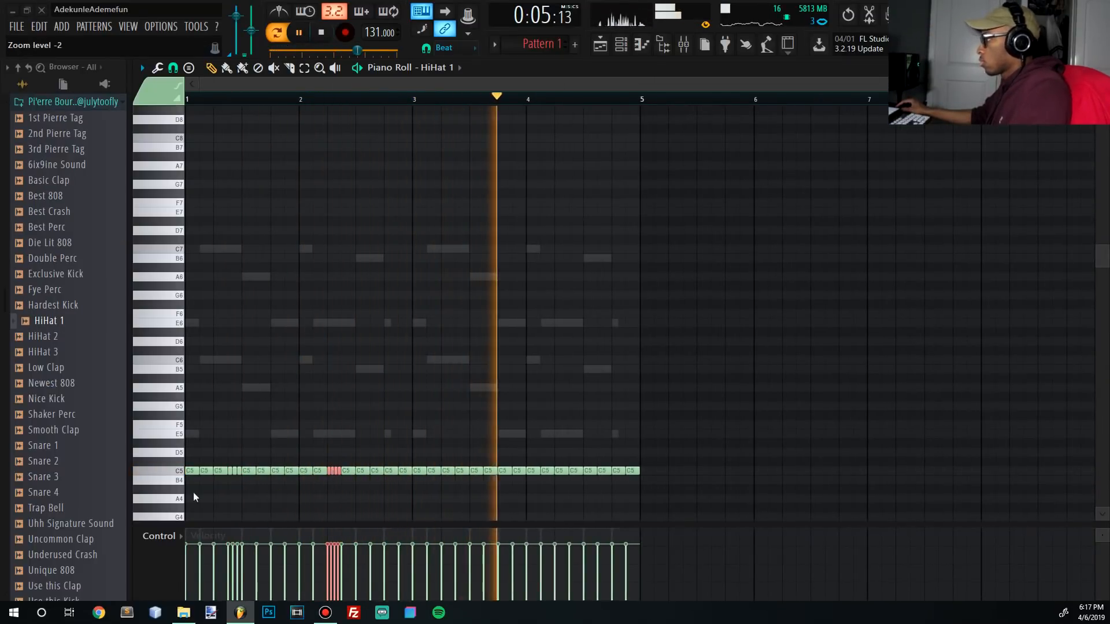
drag(650, 488, 417, 460)
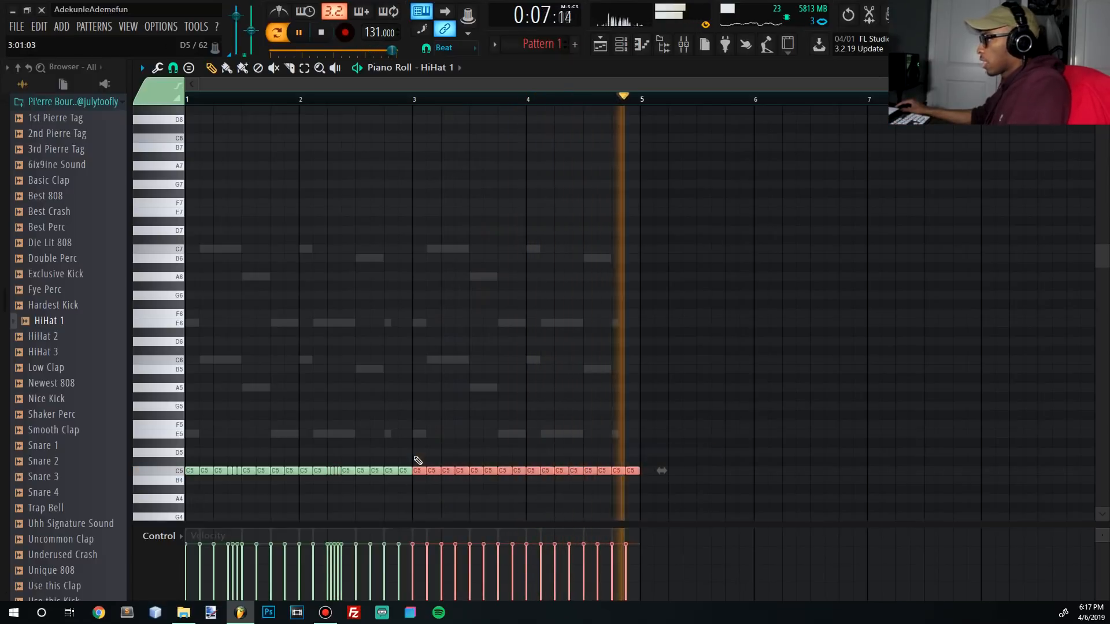
key(Delete)
key(ctrl+a)
key(ctrl+b)
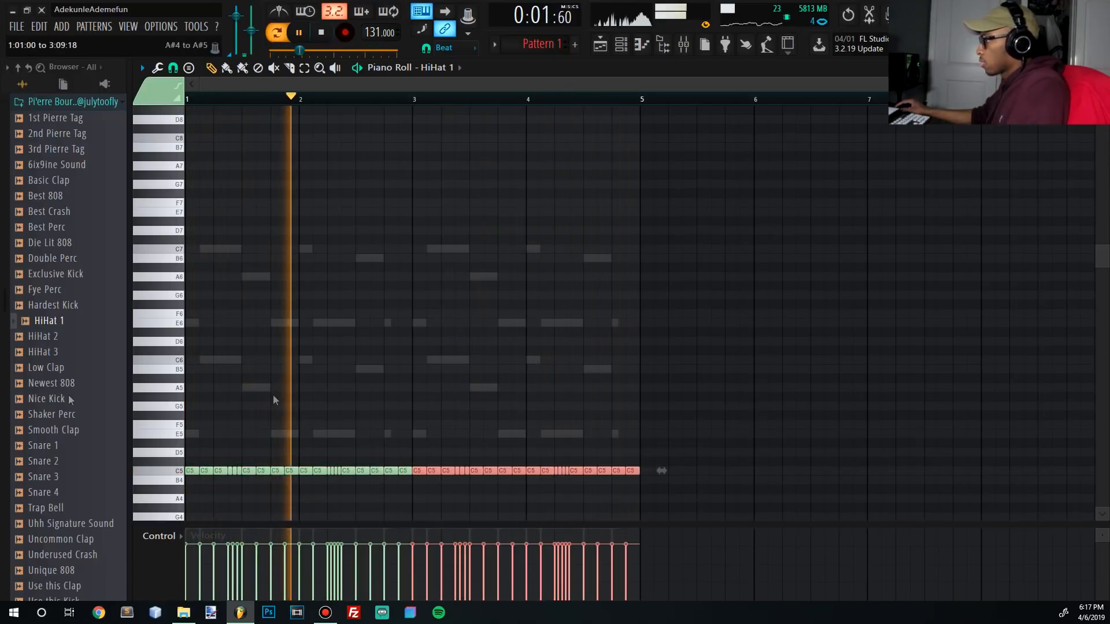
key(ctrl+s)
click(399, 296)
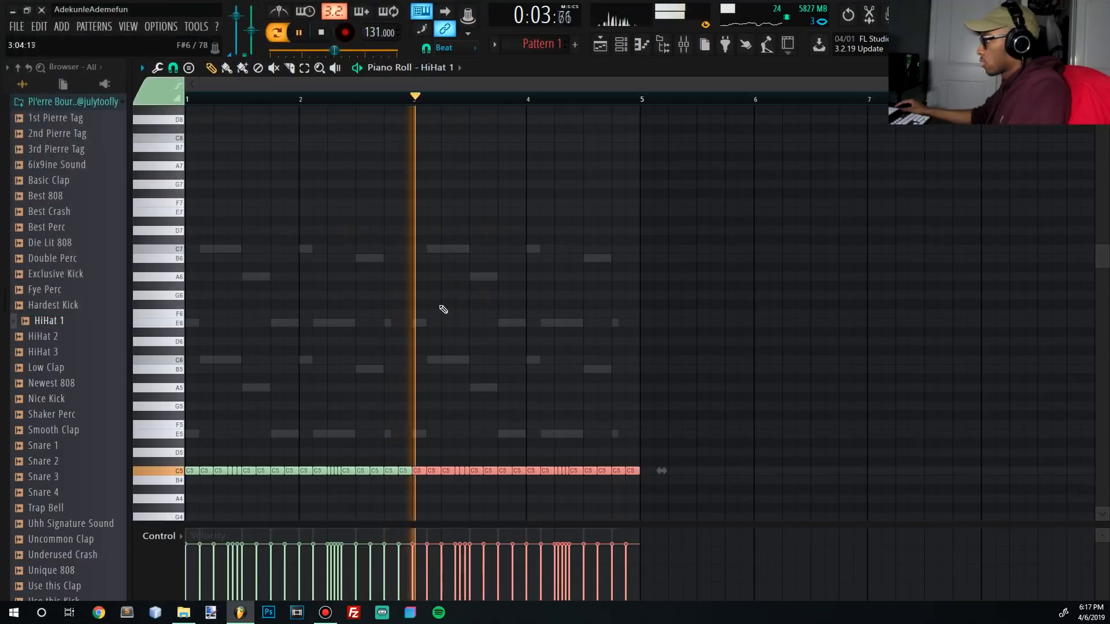
Step: Audition the kit's claps and add Use this Clap as a channel with hits on the snare's steps, then stop playback
click(626, 50)
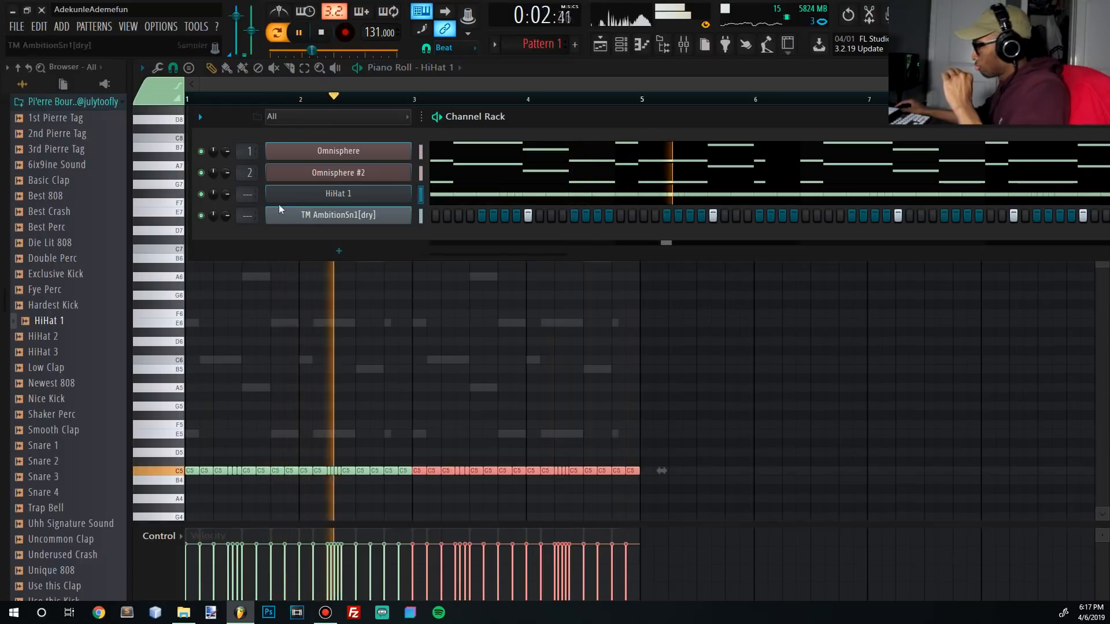
click(84, 371)
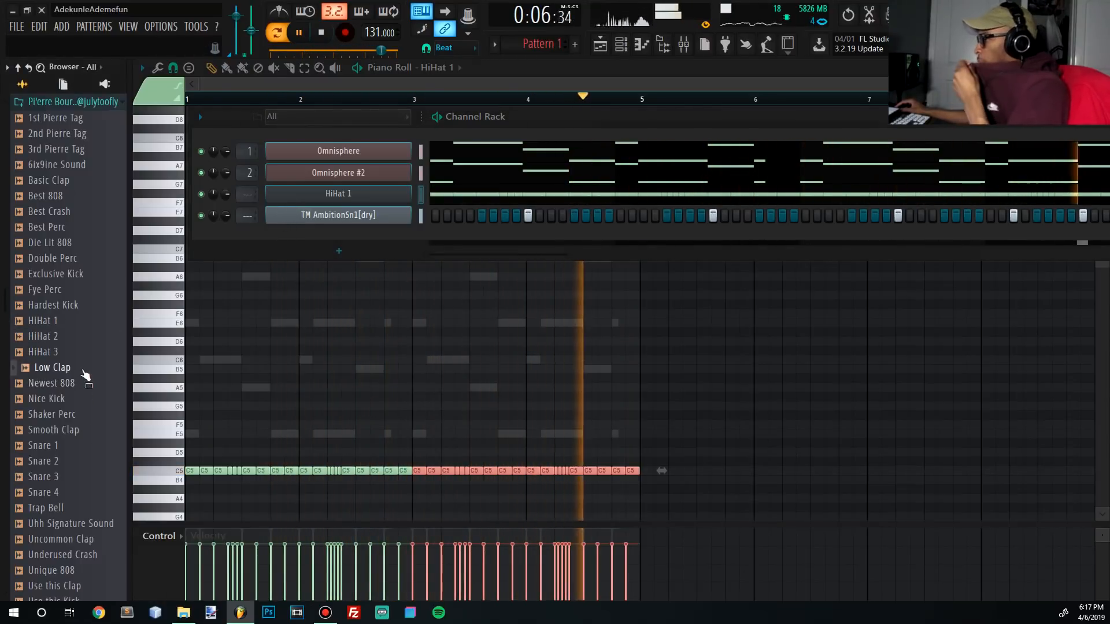
scroll(86, 523, down, 8)
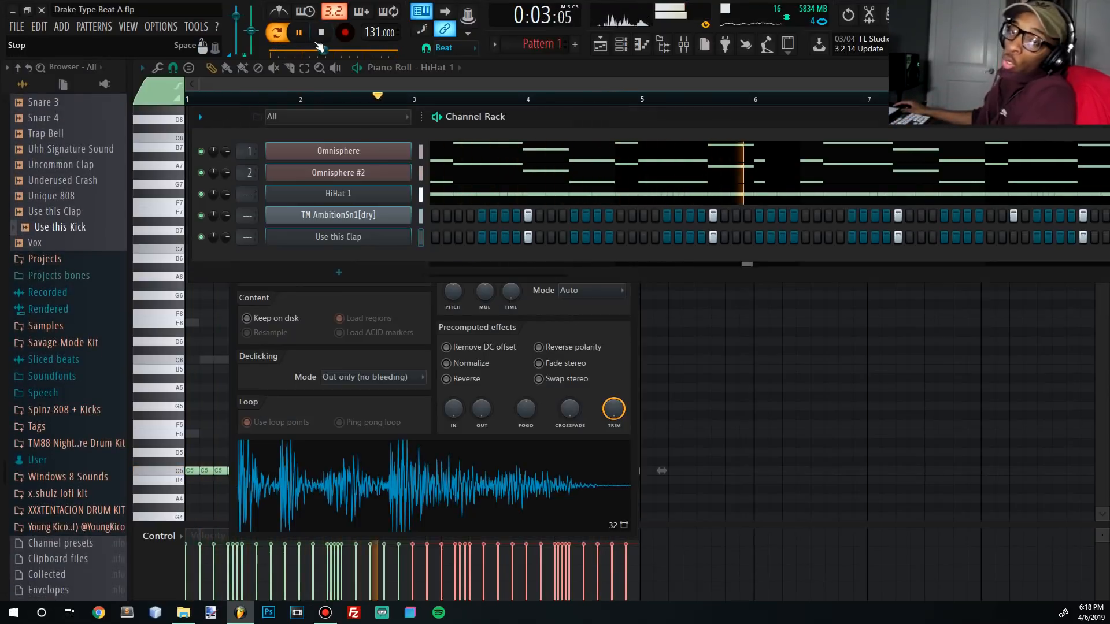
click(321, 38)
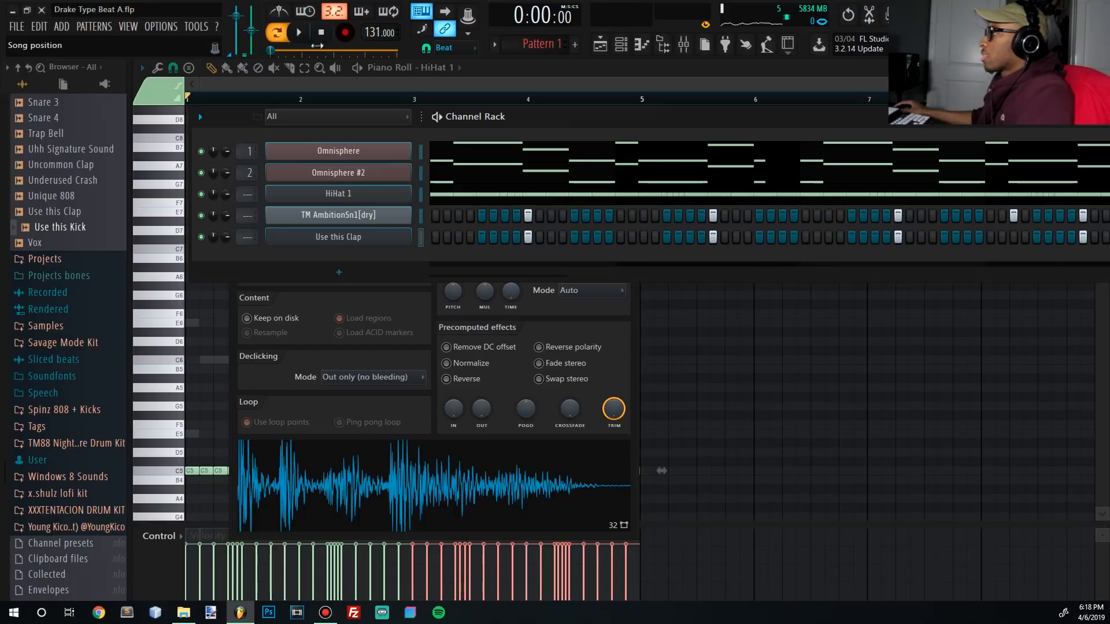
Step: Examine the HiHat 1 rolls in the piano roll by marking the chopped notes, then open the playlist
click(442, 198)
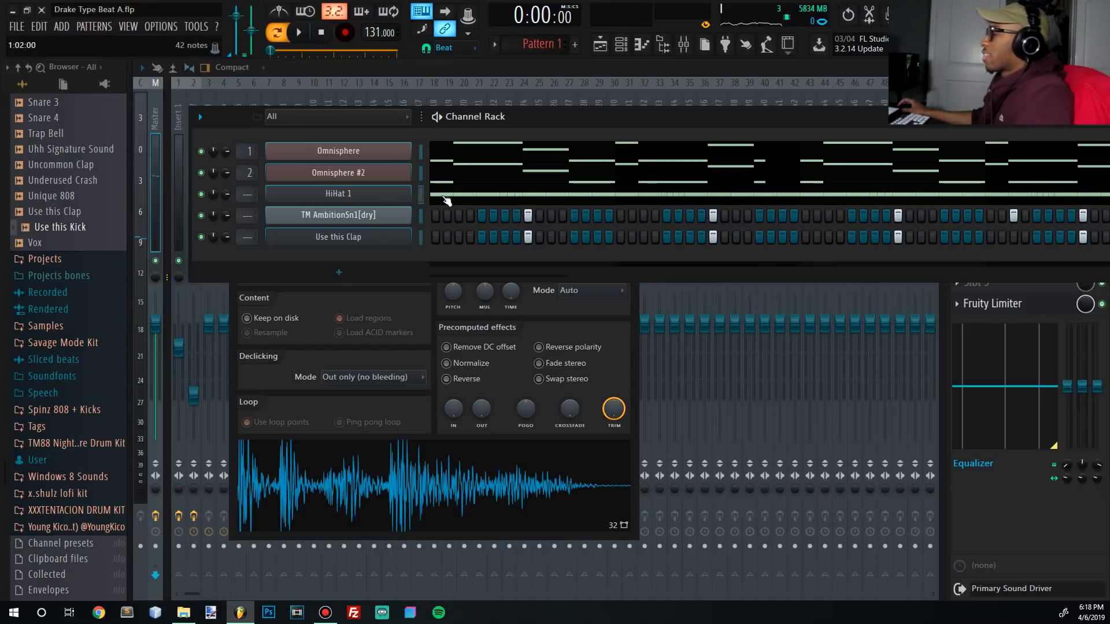
click(443, 199)
scroll(424, 324, down, 3)
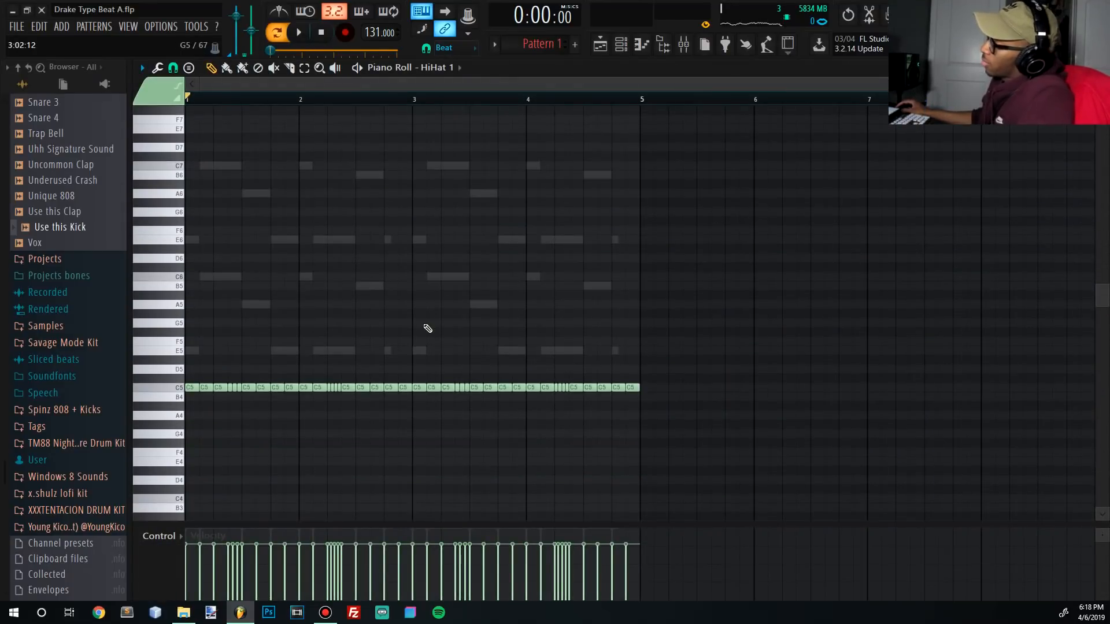
drag(348, 383, 333, 392)
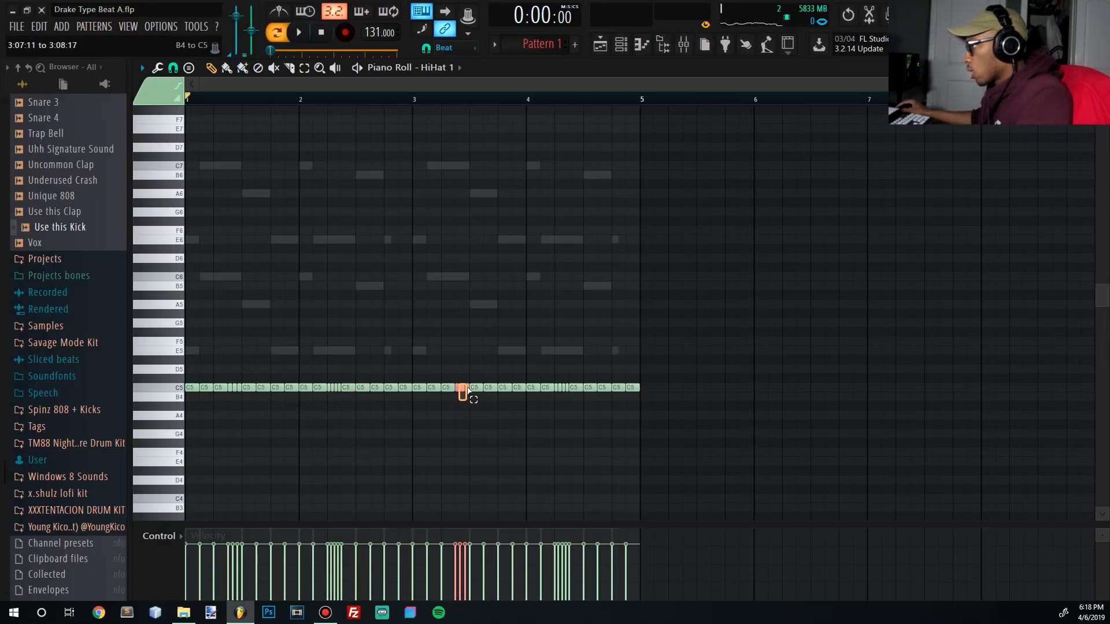
scroll(70, 284, up, 10)
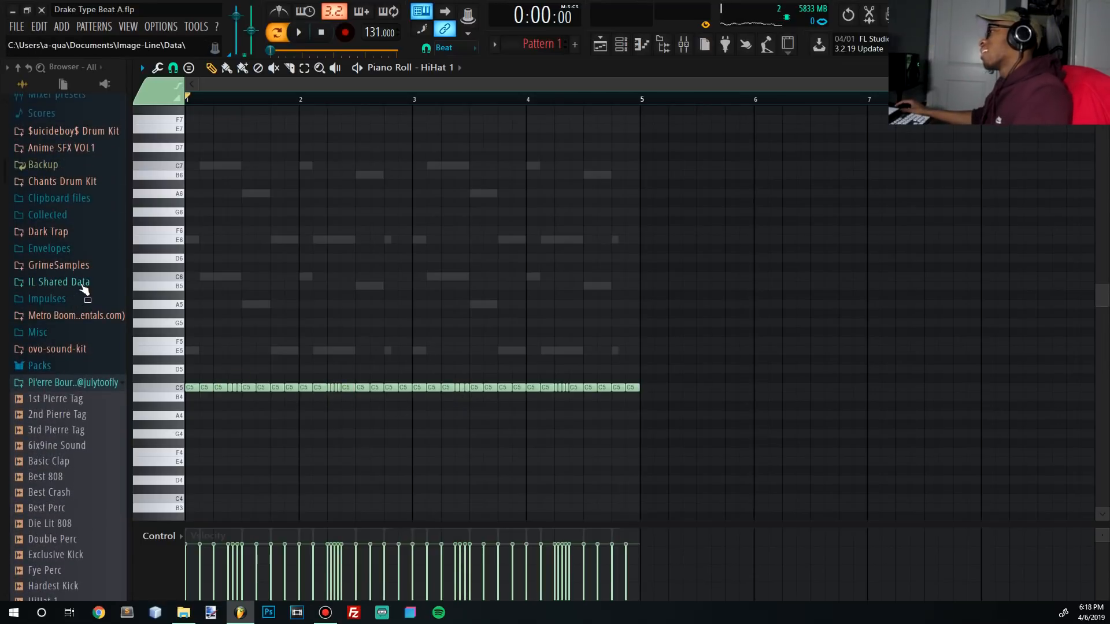
click(604, 48)
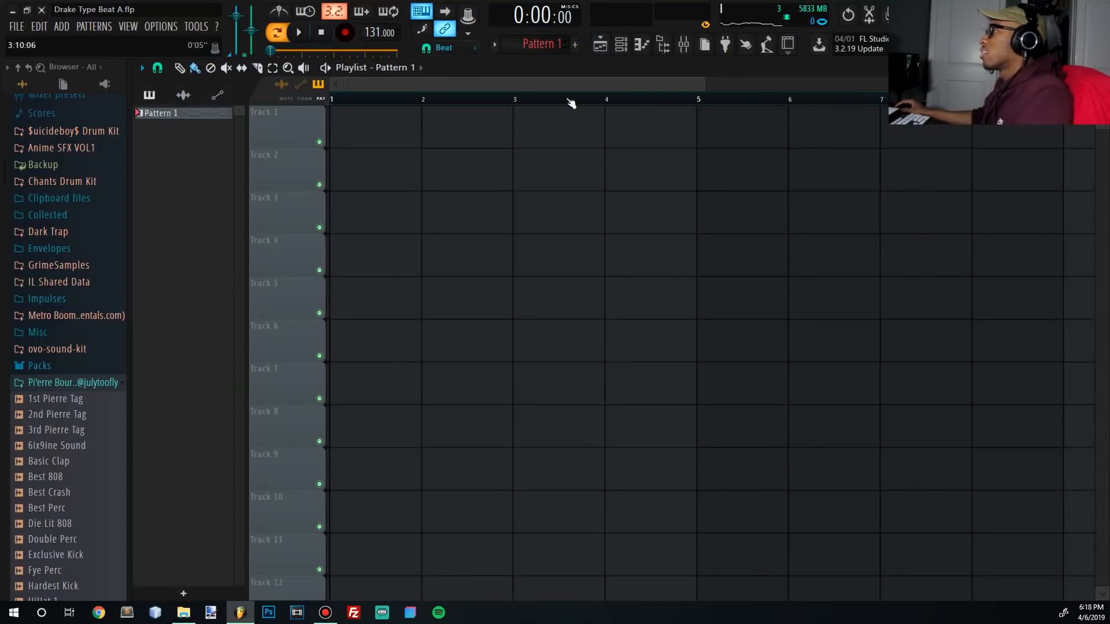